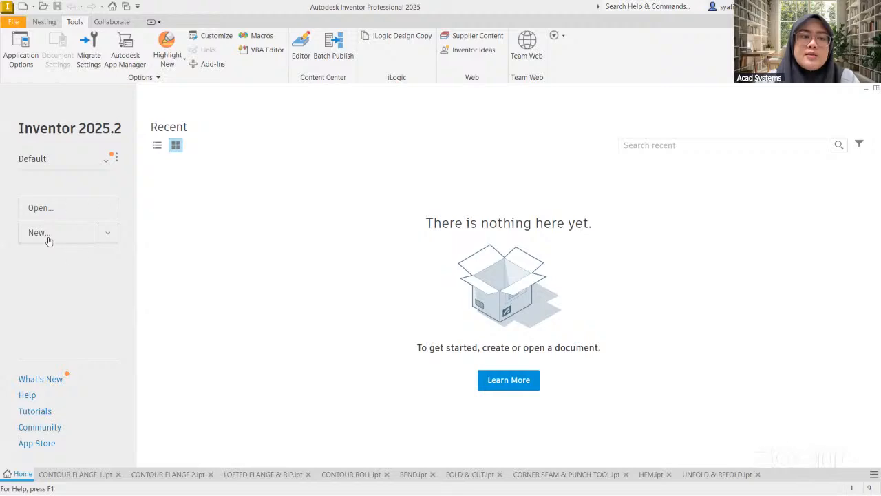
# - Create a new part from the metric Sheet Metal (mm).ipt template
pyautogui.click(45, 239)
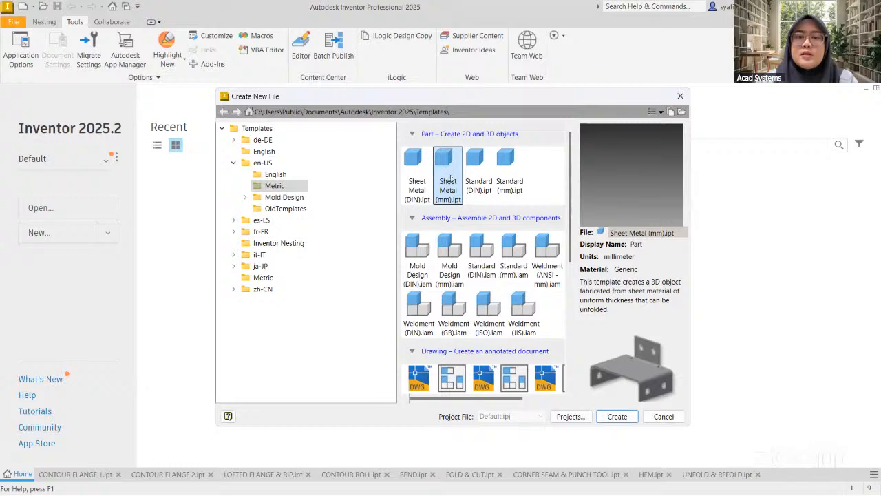
pyautogui.click(618, 416)
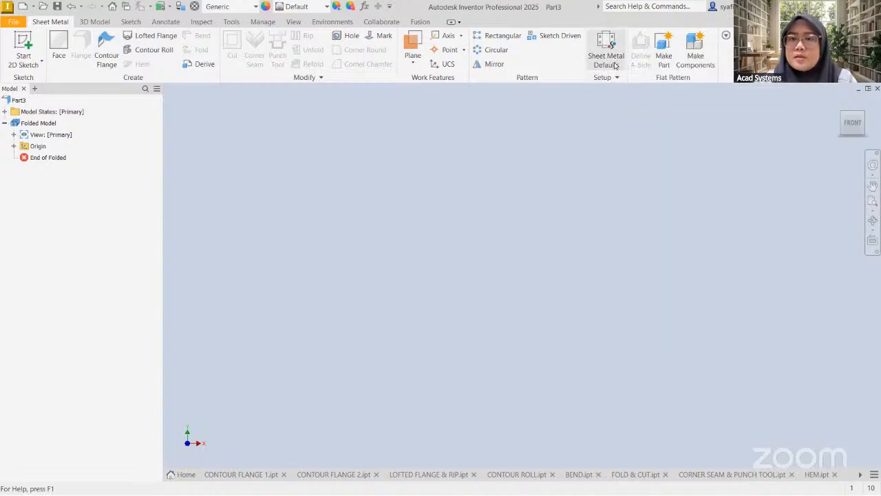
# - Configure the sheet metal defaults with a custom 0.7 mm thickness instead of the rule's thickness and Stainless Steel as material
pyautogui.click(613, 63)
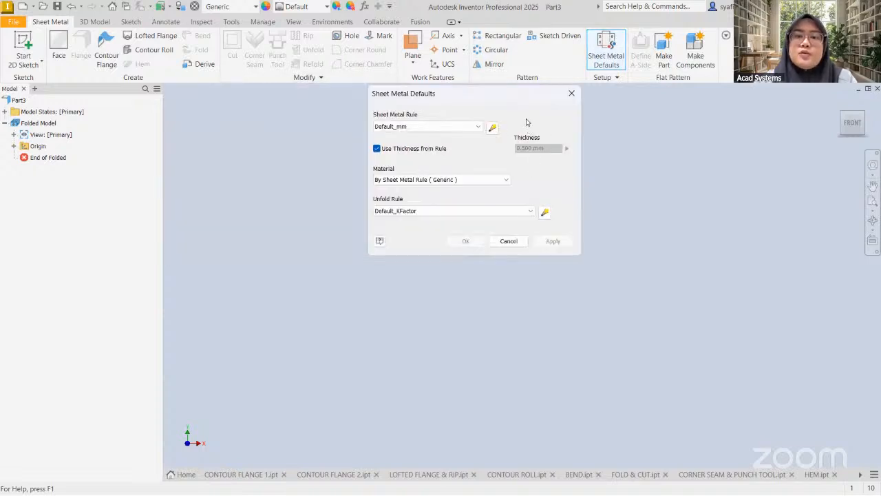
pyautogui.click(377, 148)
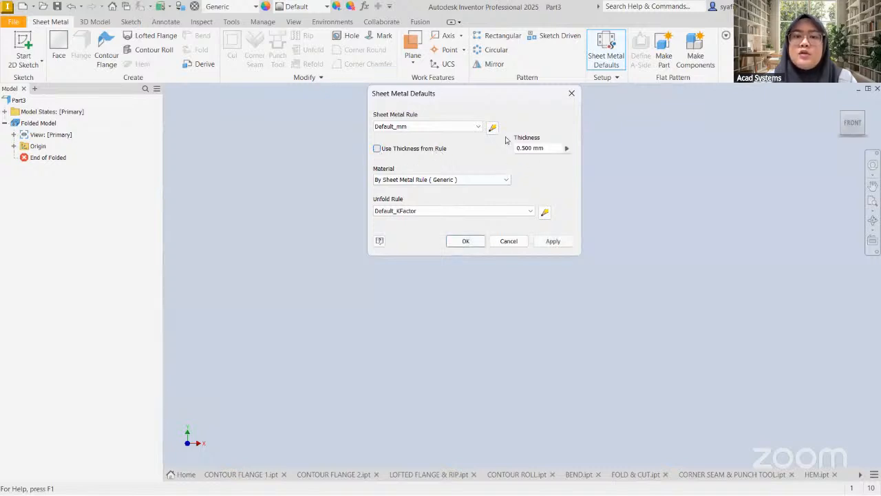
pyautogui.click(551, 151)
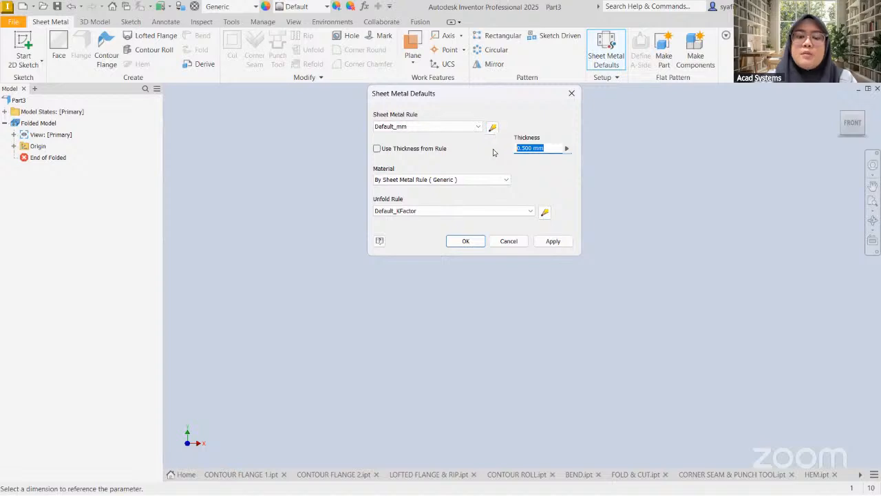
pyautogui.write('0.7')
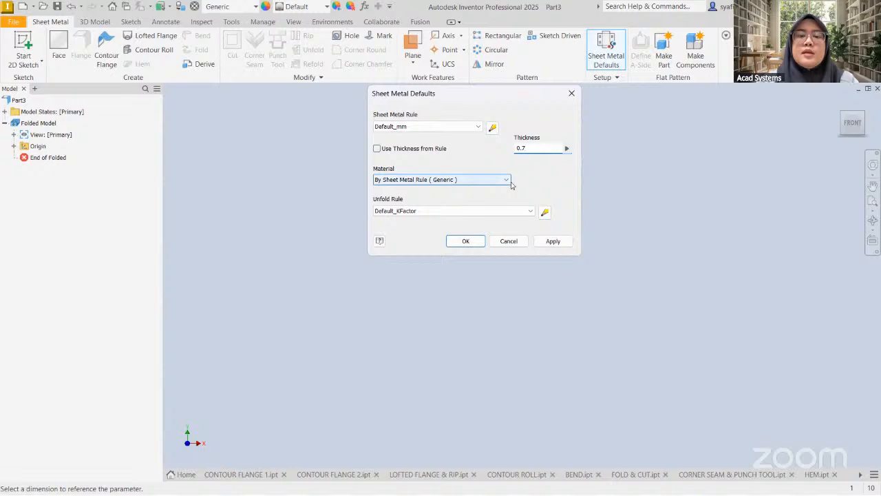
pyautogui.click(481, 181)
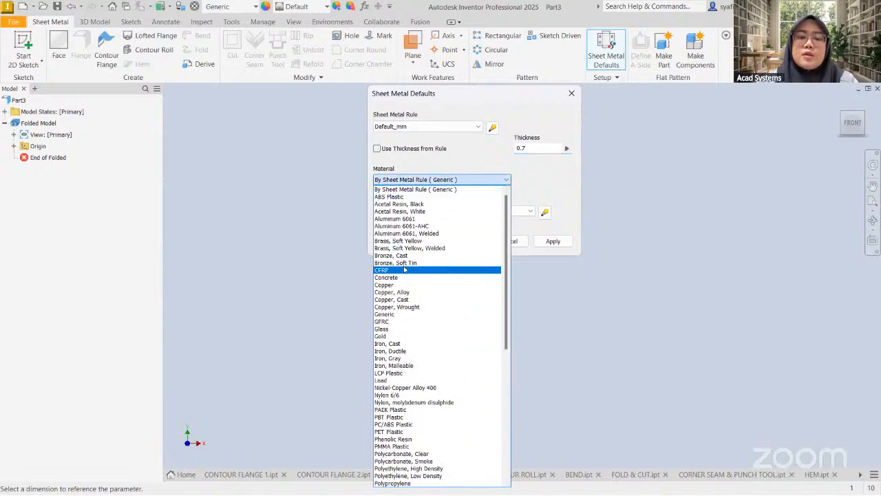
pyautogui.scroll(-7, 454, 306)
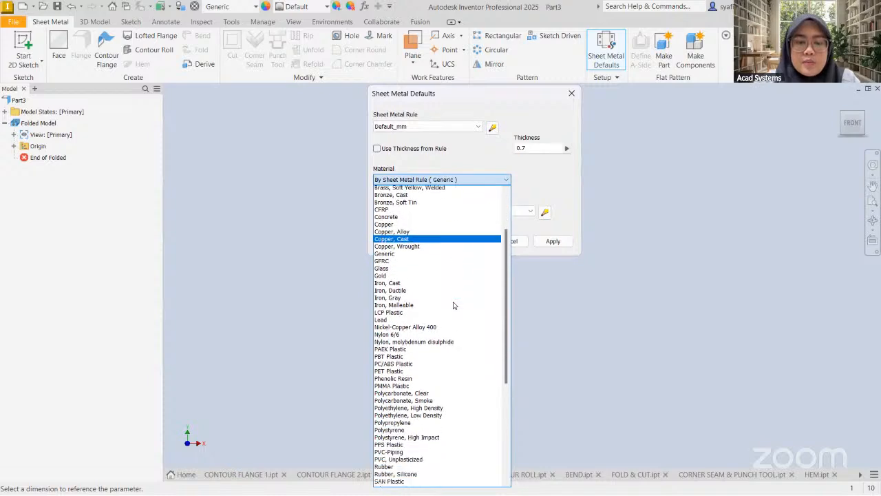
pyautogui.scroll(-2, 448, 314)
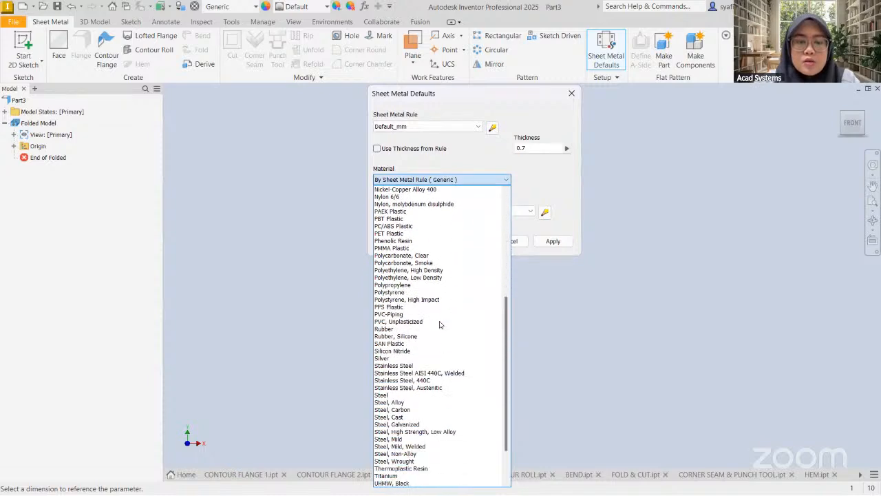
pyautogui.click(398, 366)
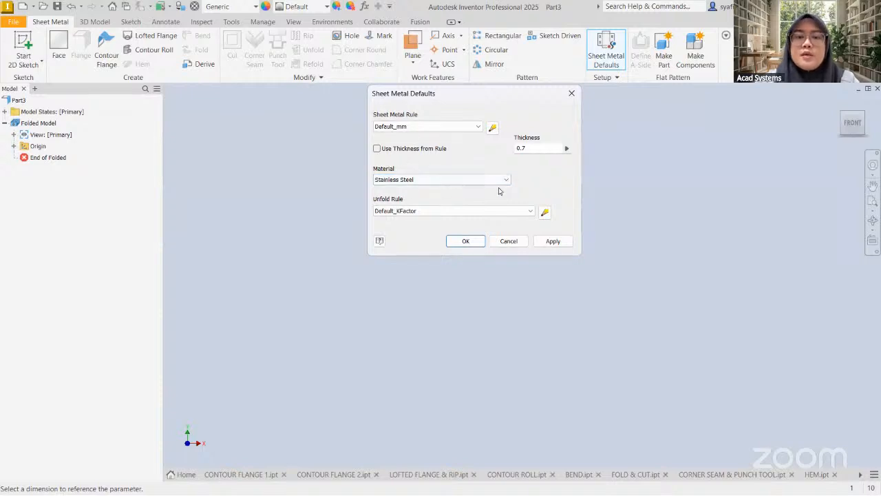
pyautogui.click(466, 241)
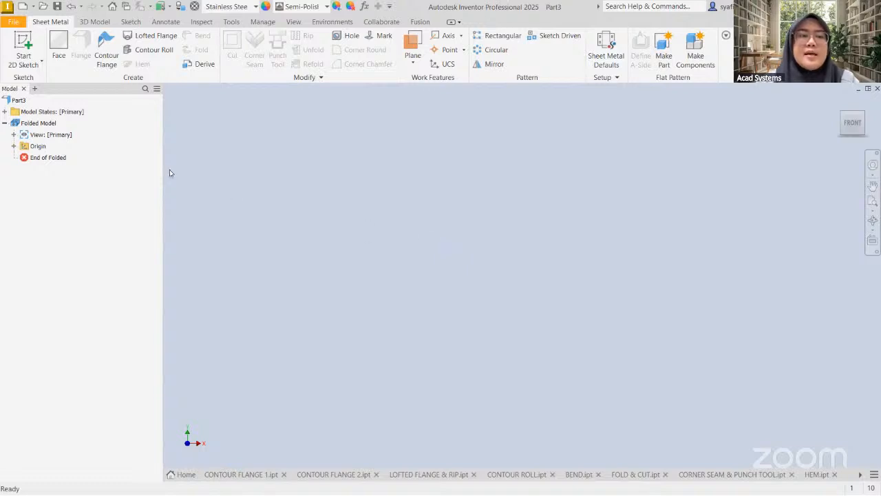
# - Sketch a rectangle centred on the origin of the horizontal XZ plane, 50 mm along X and 100 mm along Z, and finish the sketch
pyautogui.click(29, 47)
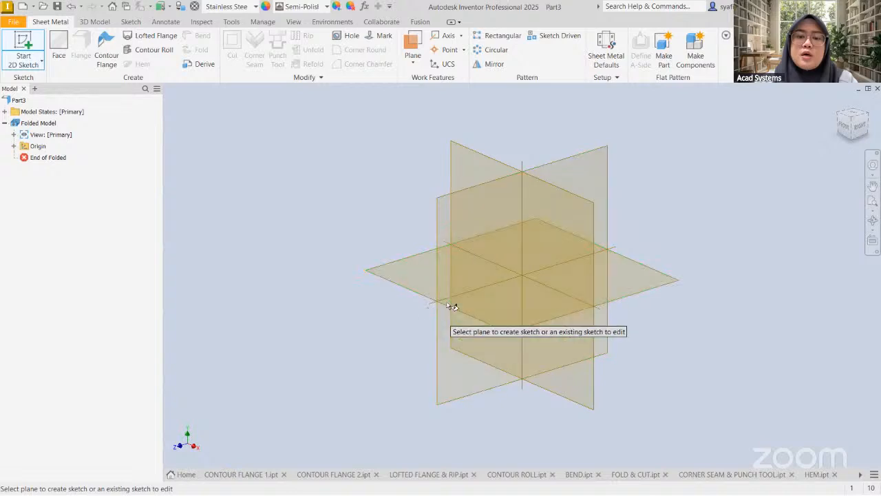
pyautogui.click(423, 270)
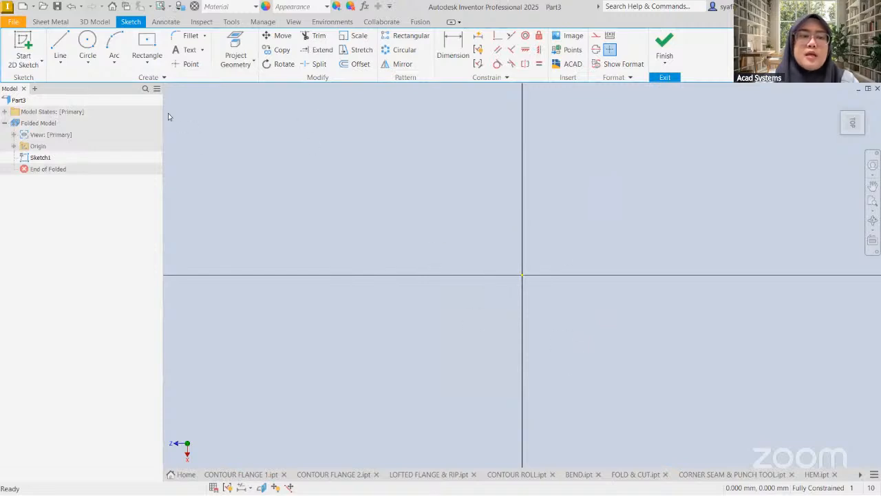
pyautogui.click(141, 52)
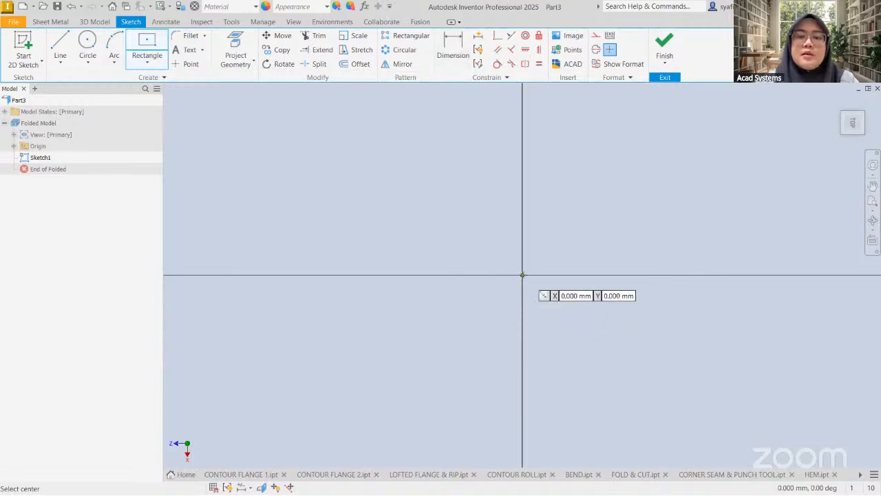
pyautogui.click(523, 275)
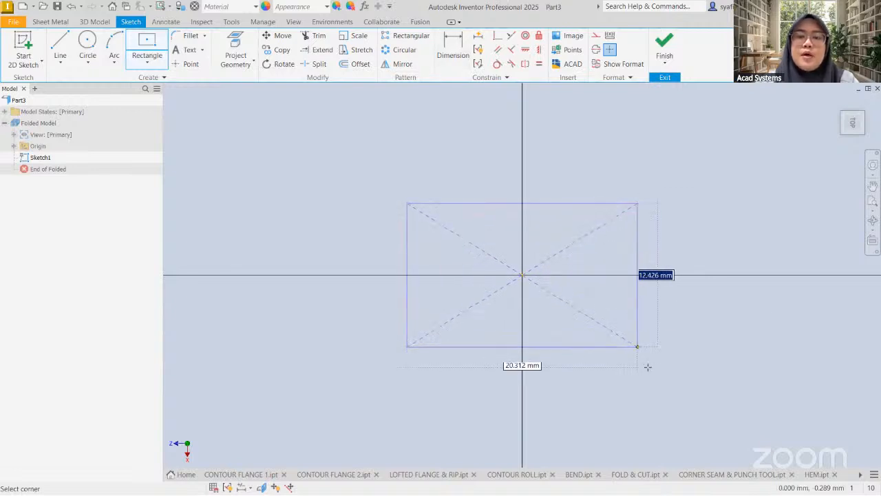
pyautogui.write('1')
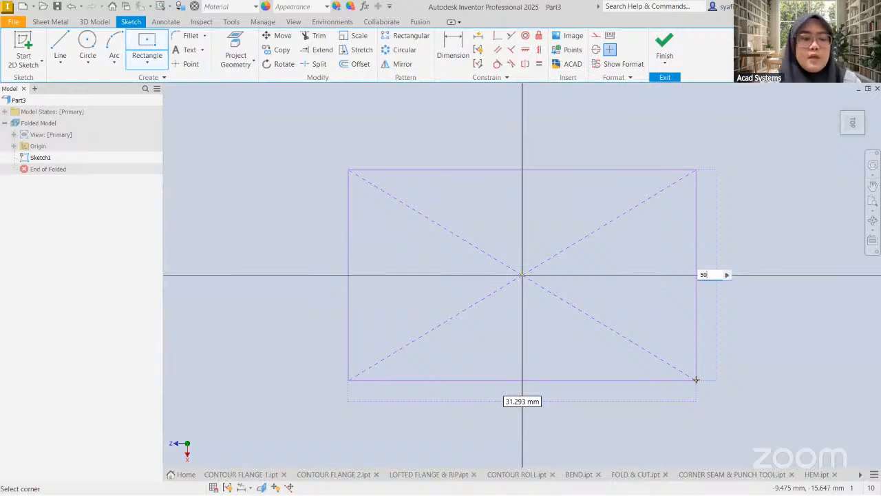
pyautogui.press('Tab')
pyautogui.write('1')
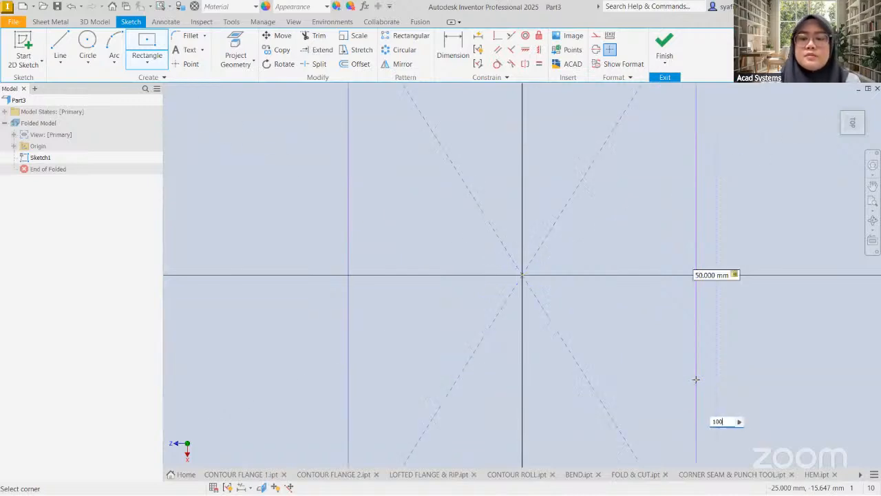
pyautogui.press('Return')
pyautogui.scroll(-5, 665, 364)
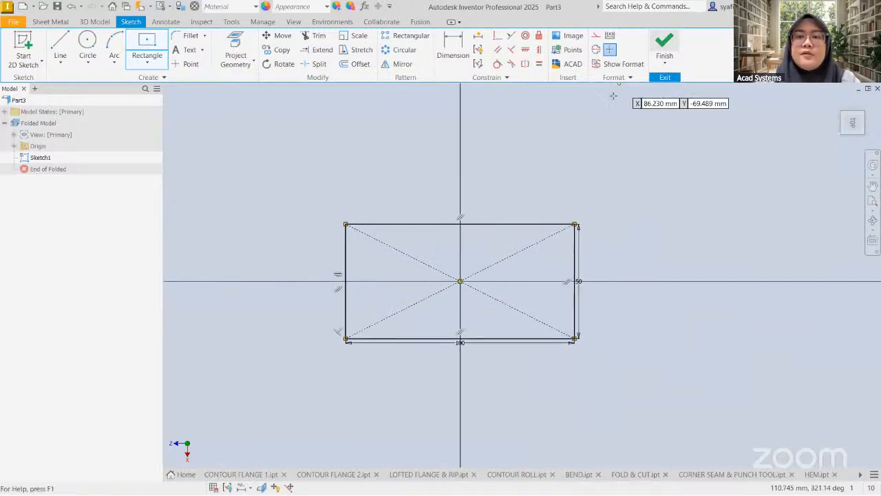
pyautogui.click(664, 47)
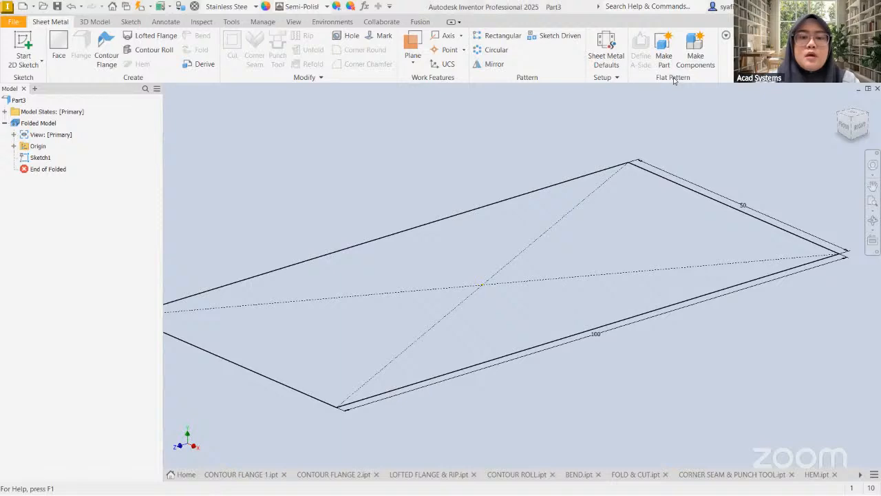
# - Create a sheet metal Face from the 100 x 50 mm rectangle profile using the default direction and Default_mm rule
pyautogui.scroll(-4, 516, 365)
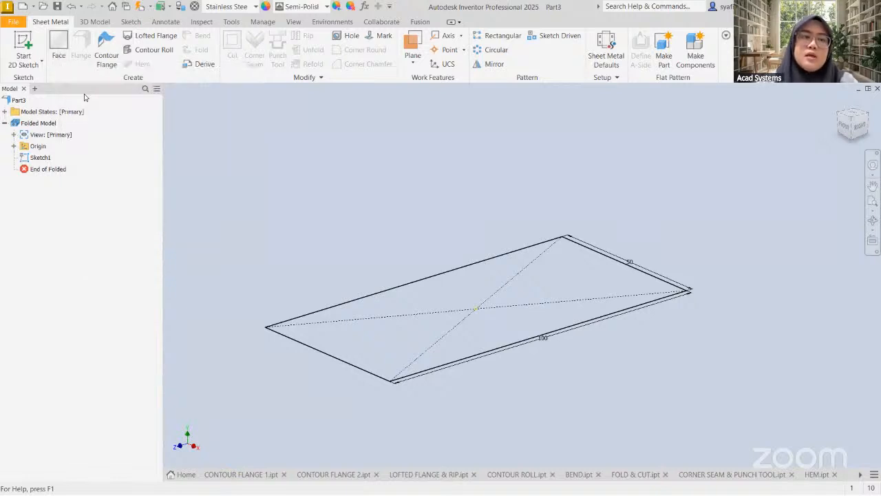
pyautogui.click(59, 49)
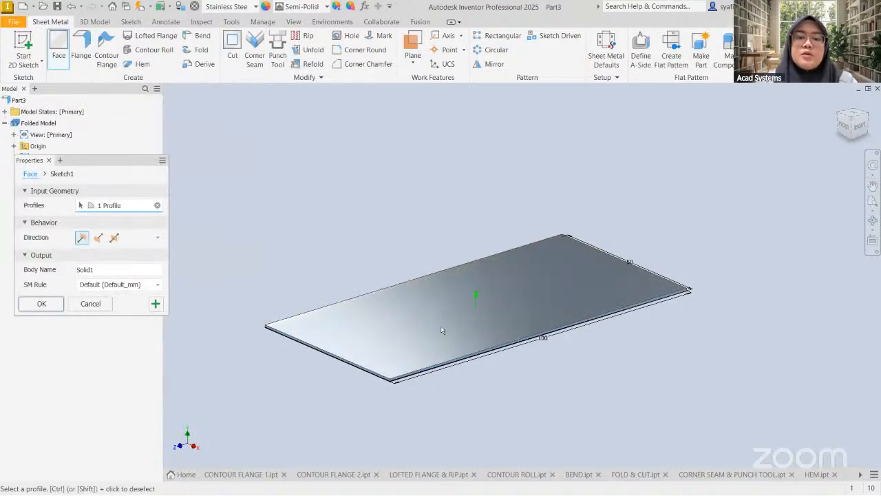
pyautogui.moveTo(531, 356); pyautogui.dragTo(531, 334, button='middle')
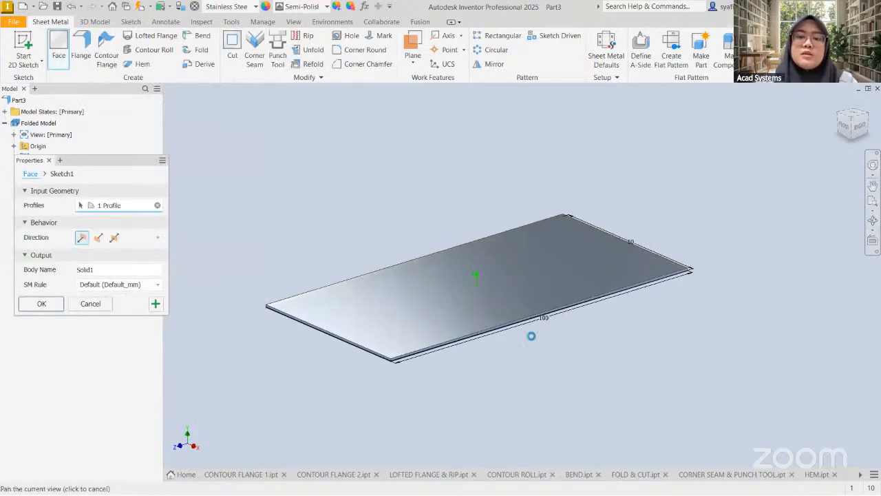
pyautogui.moveTo(93, 160); pyautogui.dragTo(210, 103)
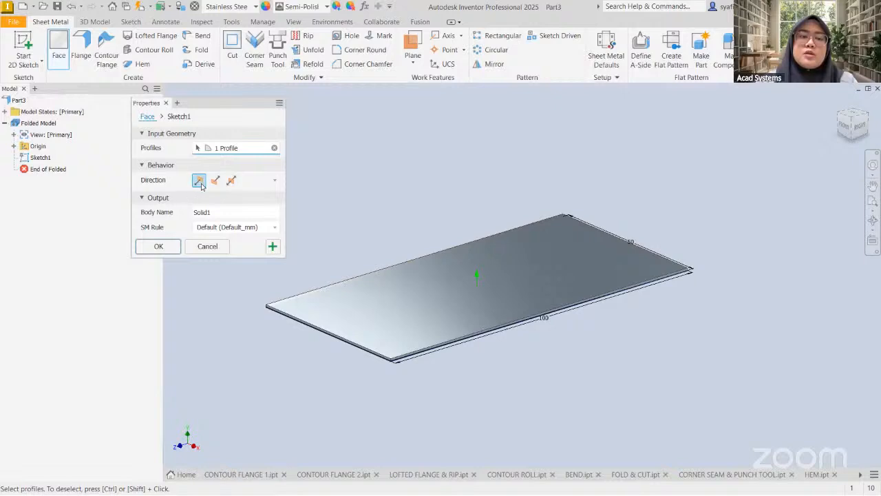
pyautogui.click(157, 247)
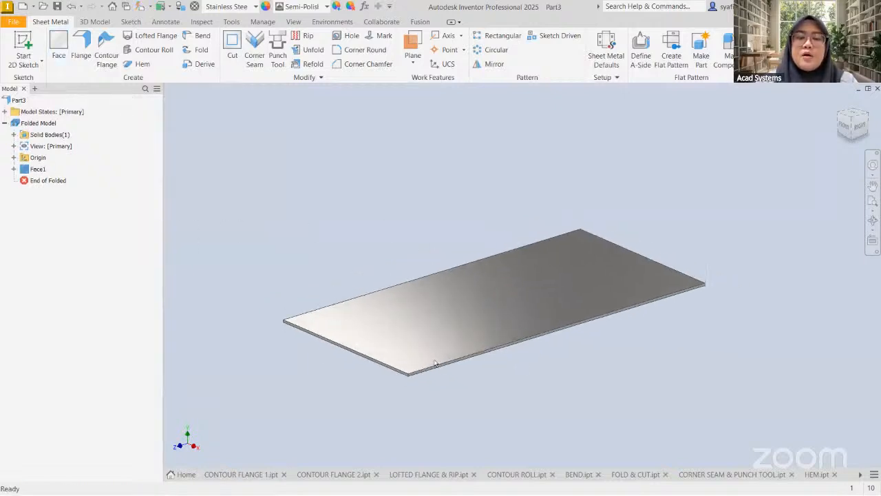
# - Create a flange 10 mm high on the bottom edge of the sheet's short back side, keeping the 90-degree angle
pyautogui.click(80, 52)
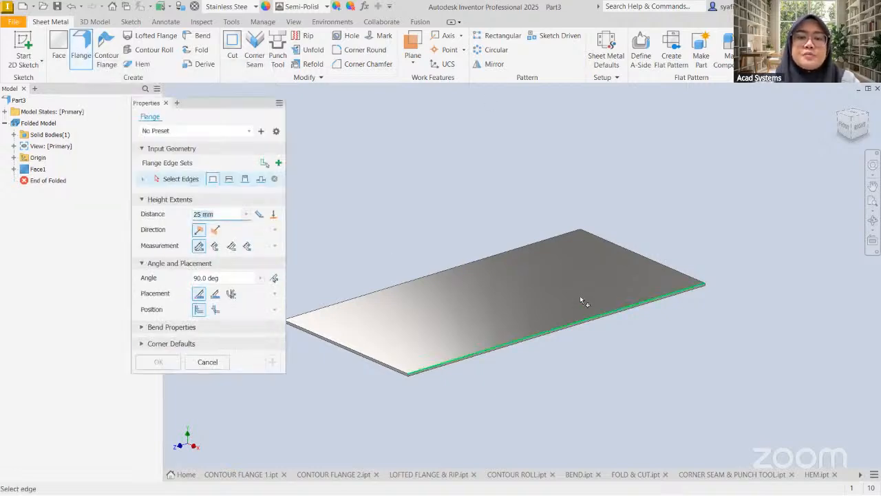
pyautogui.moveTo(584, 365); pyautogui.dragTo(565, 381, button='middle')
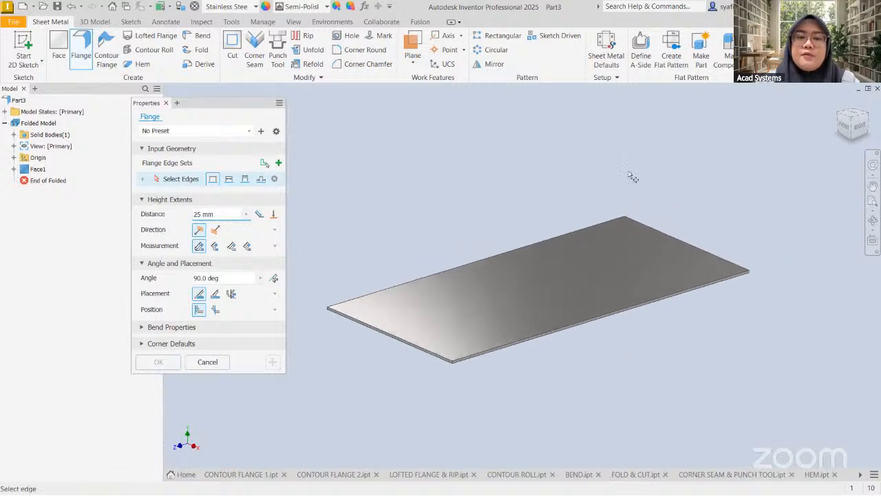
pyautogui.click(860, 127)
pyautogui.scroll(3, 571, 272)
pyautogui.moveTo(566, 269); pyautogui.dragTo(379, 269, button='middle')
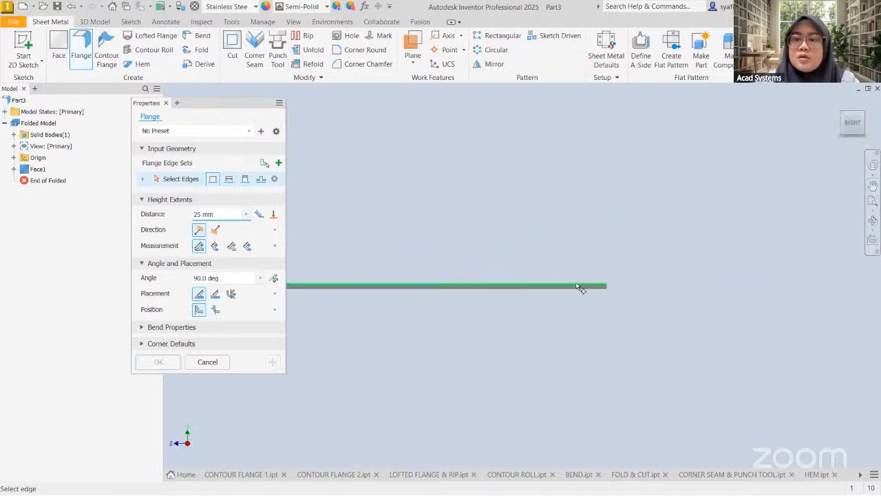
pyautogui.click(578, 288)
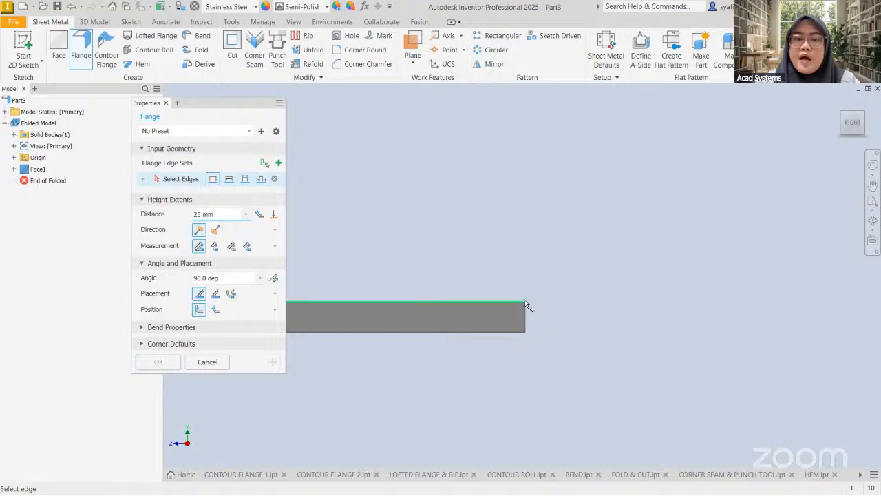
pyautogui.click(865, 113)
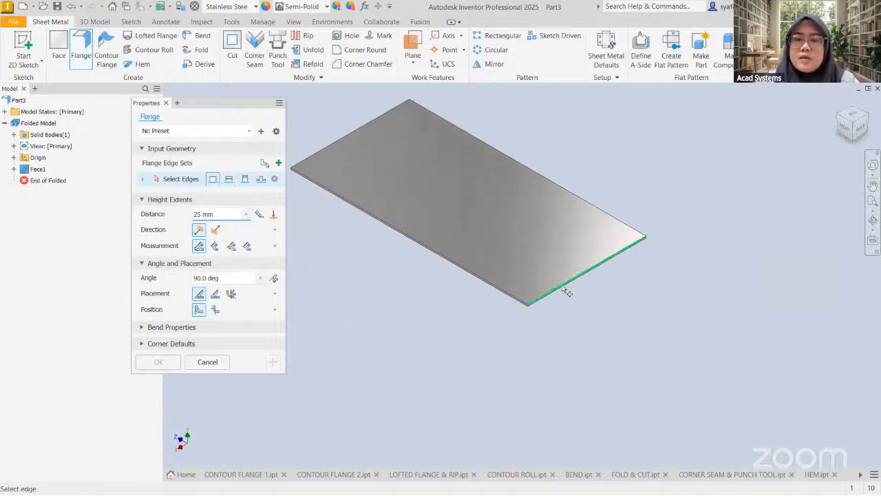
pyautogui.scroll(5, 544, 296)
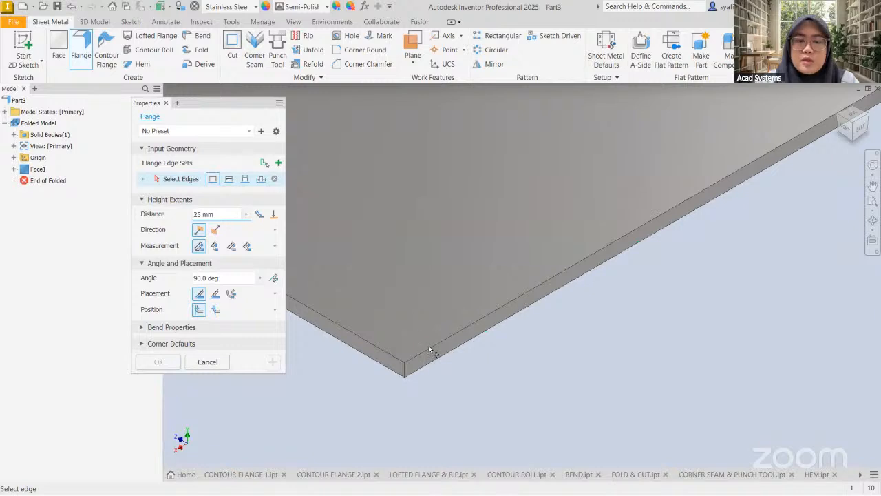
pyautogui.click(460, 319)
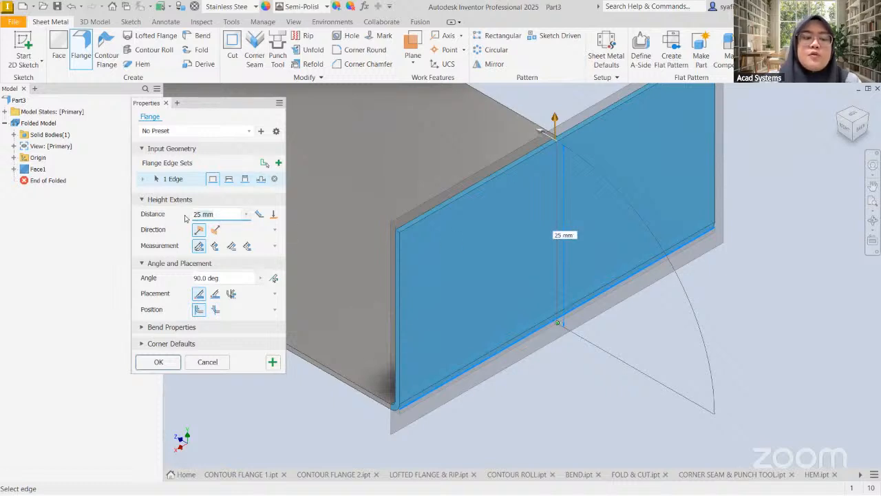
pyautogui.write('10')
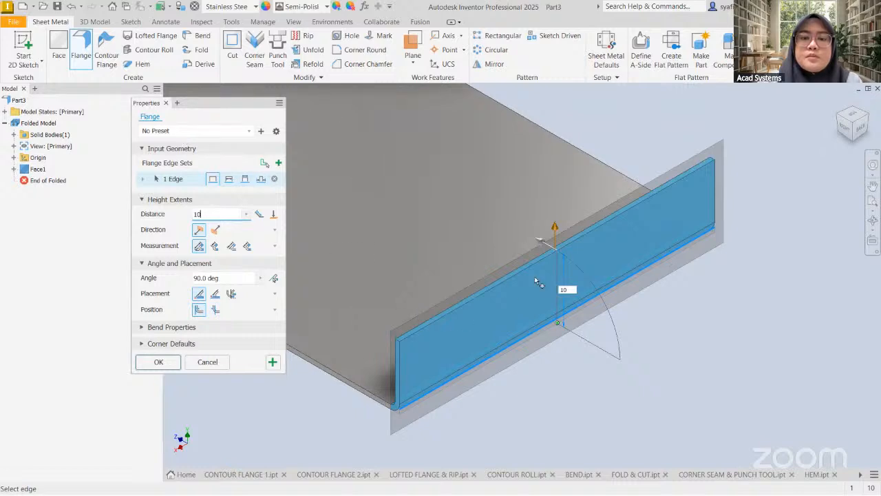
pyautogui.moveTo(534, 276); pyautogui.dragTo(544, 219, button='middle')
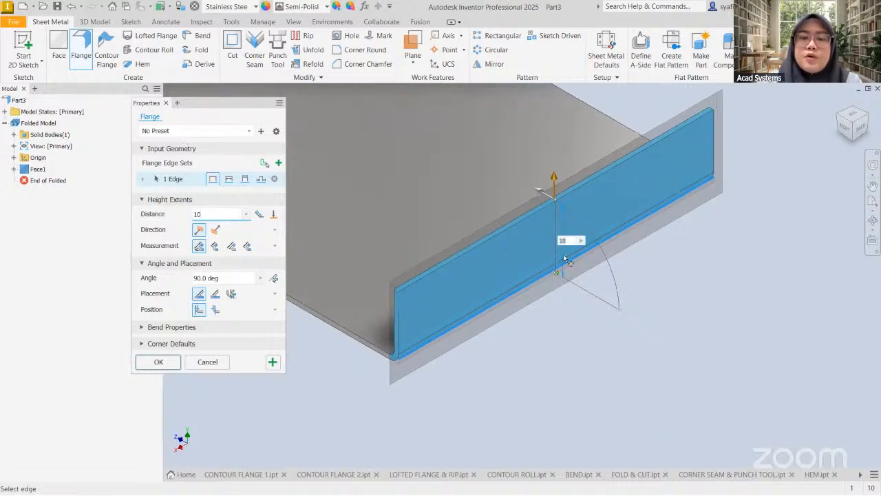
pyautogui.moveTo(407, 333); pyautogui.dragTo(441, 336, button='middle')
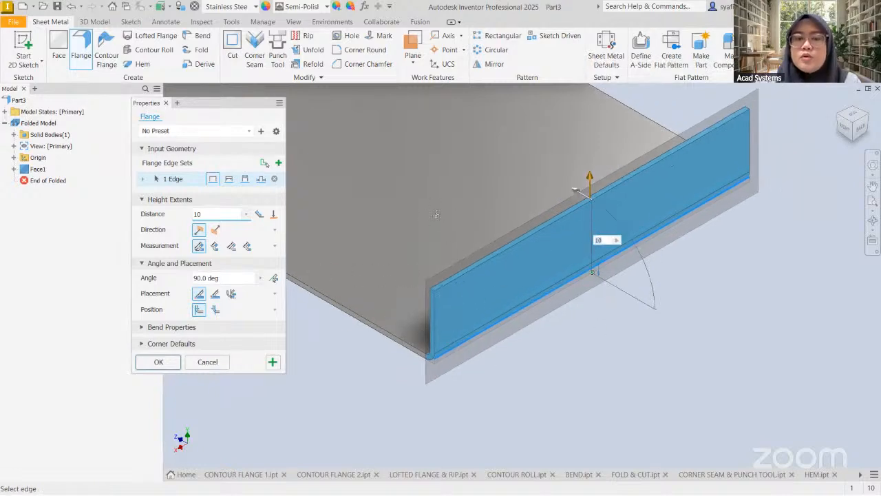
pyautogui.moveTo(346, 204); pyautogui.dragTo(573, 333, button='middle')
pyautogui.moveTo(765, 334); pyautogui.dragTo(528, 188, button='middle')
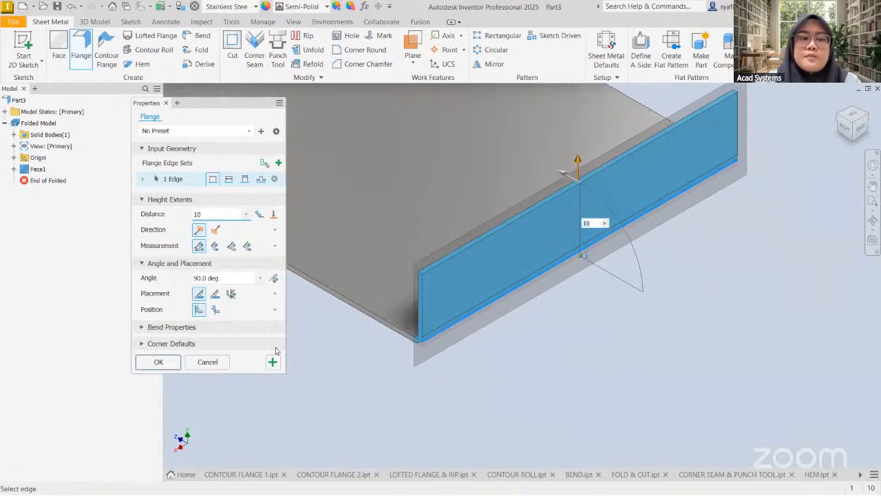
pyautogui.click(159, 362)
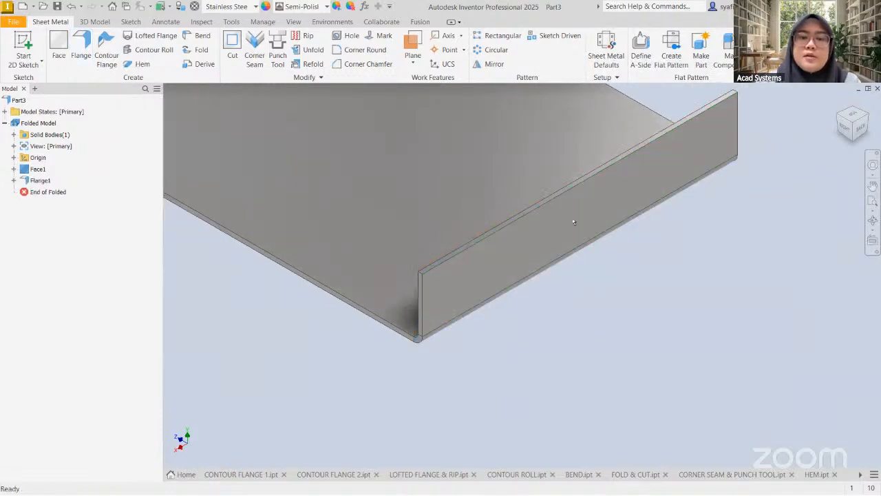
# - Edit the flange and add the top edge of the sheet's opposite short side as a second flange edge
pyautogui.moveTo(610, 327); pyautogui.dragTo(641, 366, button='middle')
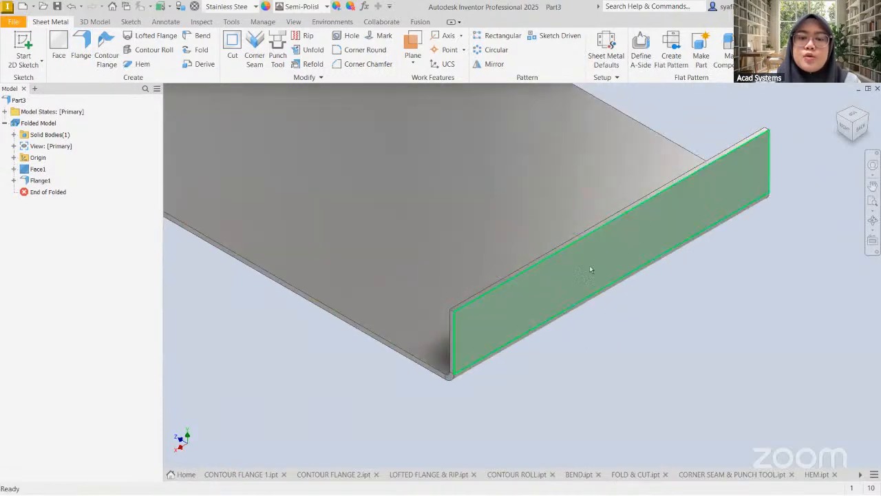
pyautogui.scroll(3, 461, 379)
pyautogui.scroll(2, 445, 376)
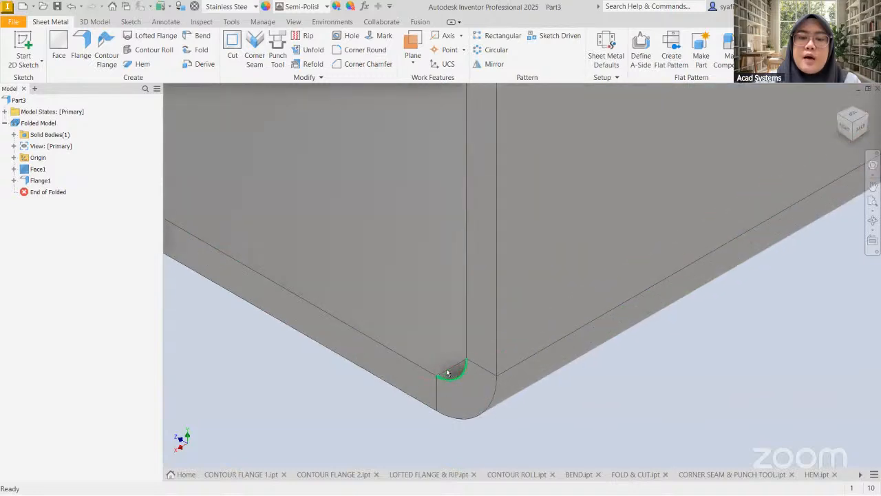
pyautogui.rightClick(40, 180)
pyautogui.click(66, 215)
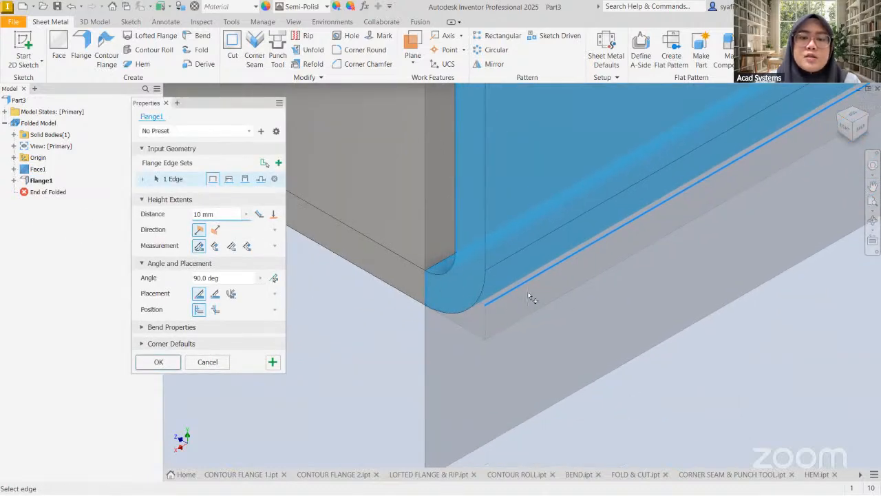
pyautogui.scroll(-2, 524, 314)
pyautogui.scroll(-1, 503, 303)
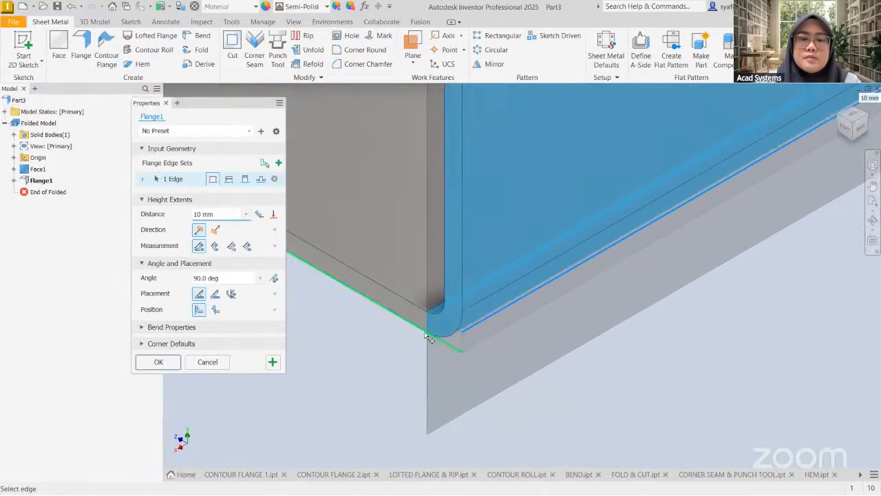
pyautogui.scroll(-3, 485, 305)
pyautogui.moveTo(492, 283); pyautogui.dragTo(461, 306, button='middle')
pyautogui.moveTo(600, 317); pyautogui.dragTo(873, 443, button='middle')
pyautogui.scroll(4, 460, 255)
pyautogui.moveTo(391, 251); pyautogui.dragTo(480, 252, button='middle')
pyautogui.scroll(4, 426, 281)
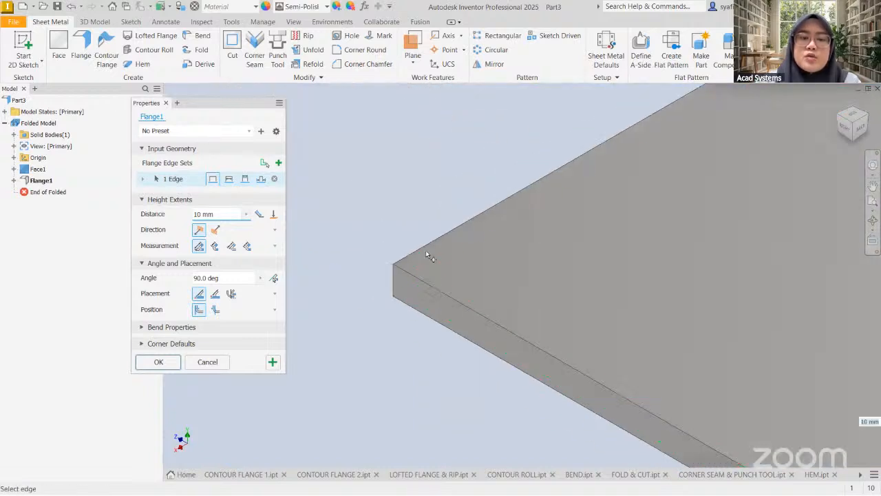
pyautogui.click(405, 295)
pyautogui.scroll(-5, 539, 301)
pyautogui.scroll(3, 378, 185)
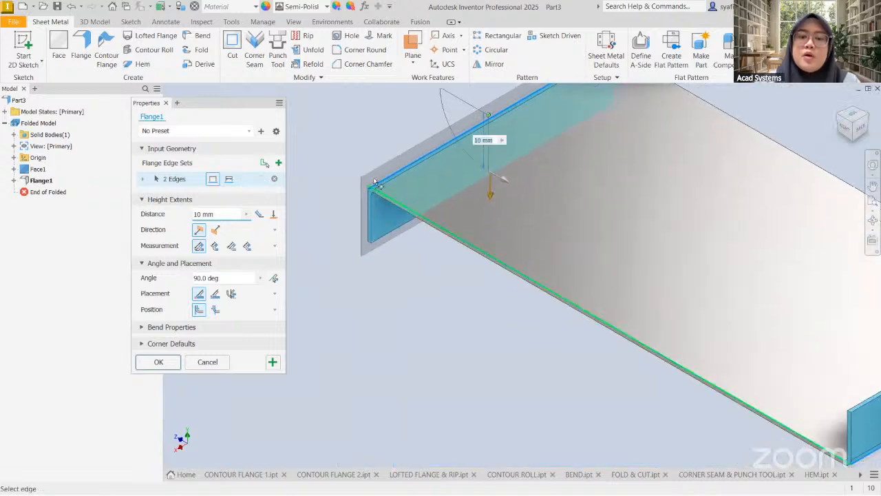
pyautogui.scroll(-4, 547, 318)
pyautogui.moveTo(547, 319); pyautogui.dragTo(656, 311, button='middle')
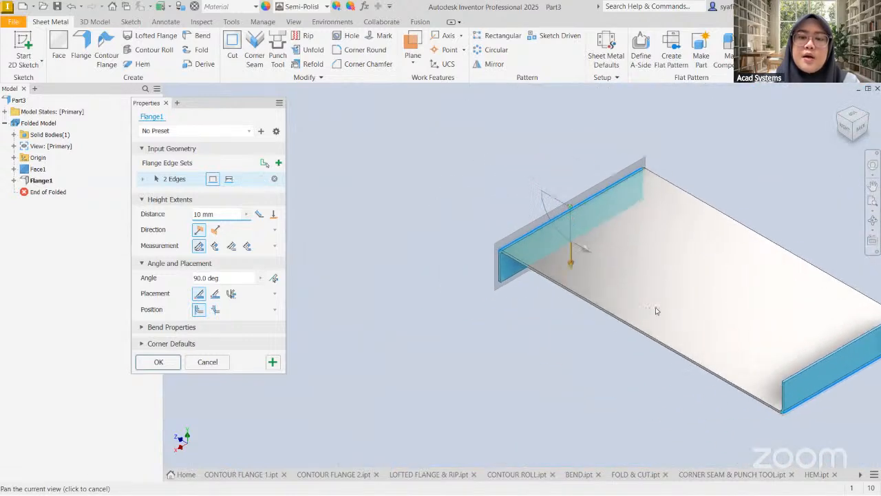
# - Limit both flanges to a centred width of 25 mm instead of the full edge length
pyautogui.scroll(2, 598, 252)
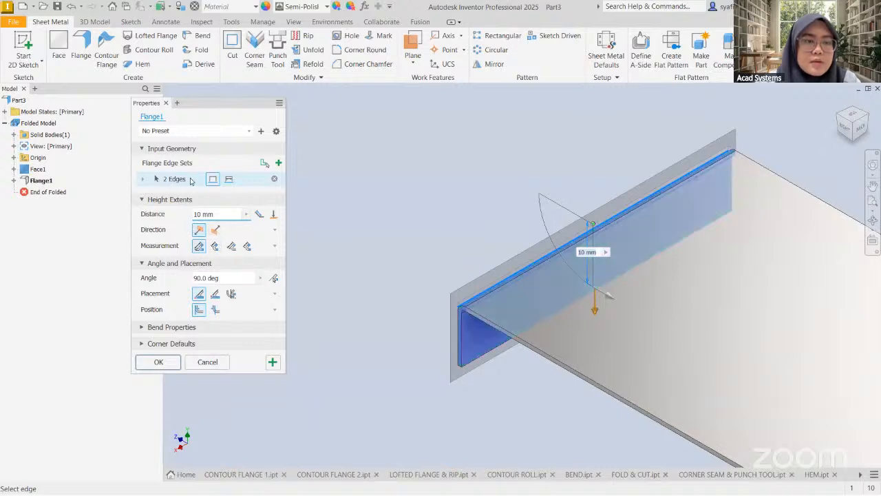
pyautogui.click(229, 180)
pyautogui.scroll(3, 595, 253)
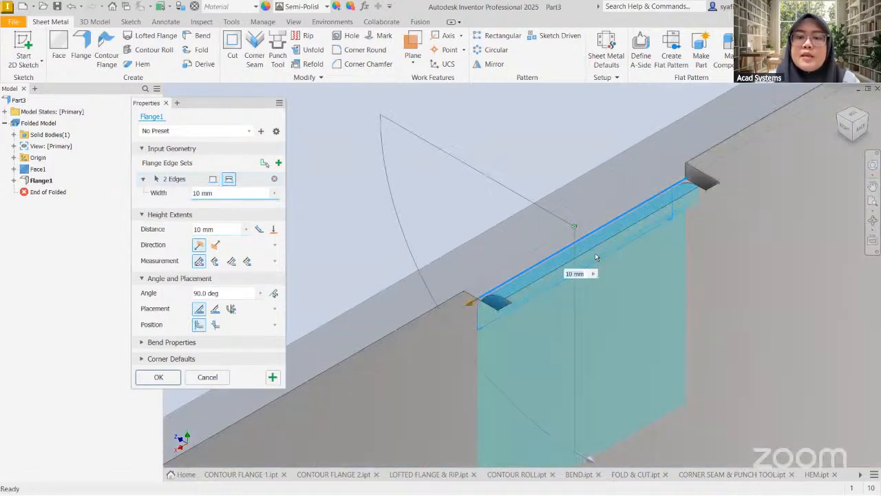
pyautogui.scroll(-3, 595, 253)
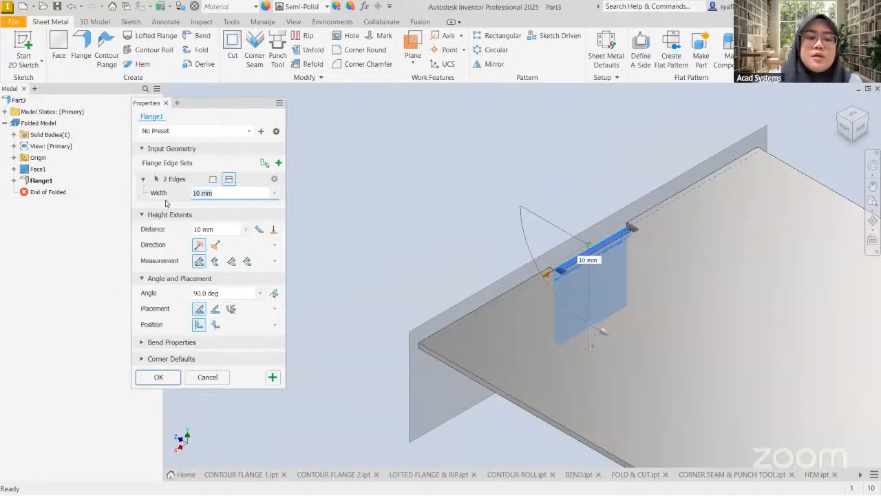
pyautogui.write('25')
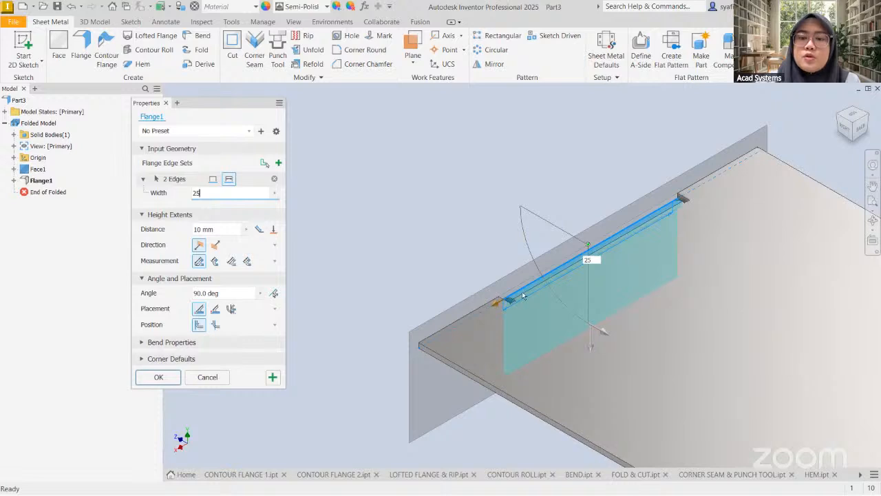
pyautogui.scroll(-3, 654, 324)
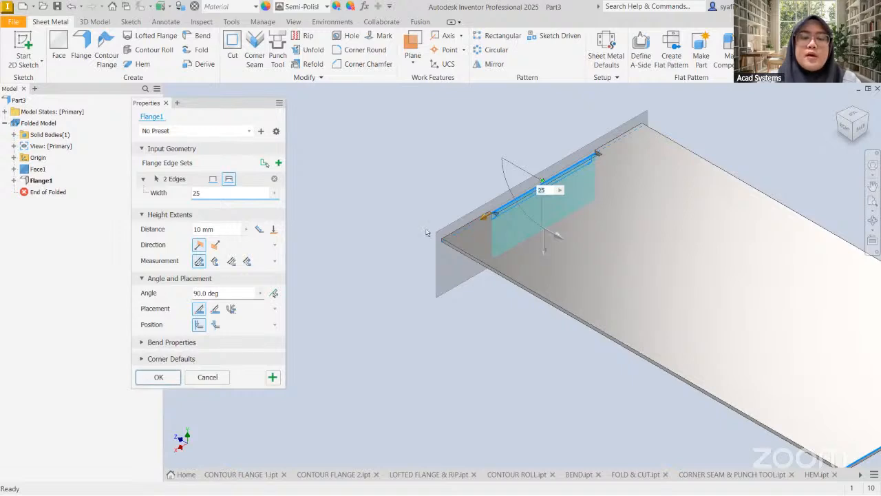
# - Set the bend angle of both flanges to 45 degrees and finish editing the flange feature
pyautogui.scroll(-2, 329, 337)
pyautogui.click(846, 127)
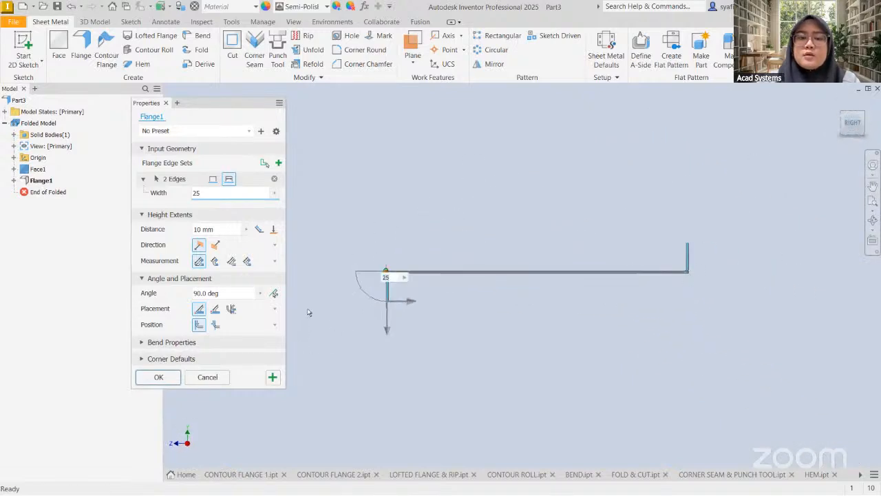
pyautogui.scroll(6, 309, 311)
pyautogui.moveTo(679, 240); pyautogui.dragTo(456, 410, button='middle')
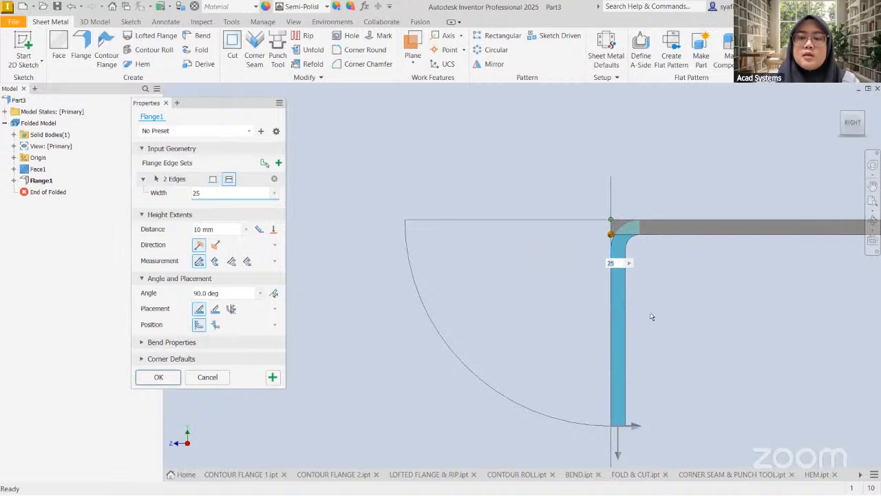
pyautogui.moveTo(652, 317); pyautogui.dragTo(640, 290, button='middle')
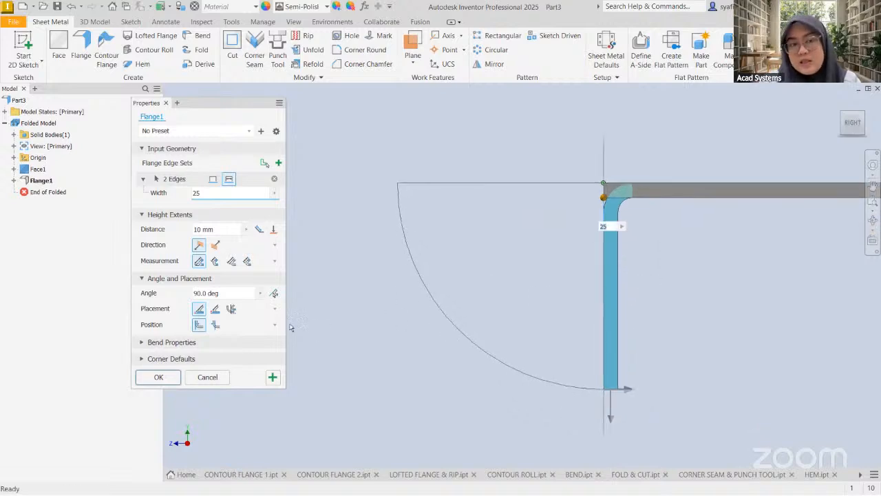
pyautogui.click(224, 292)
pyautogui.write('45')
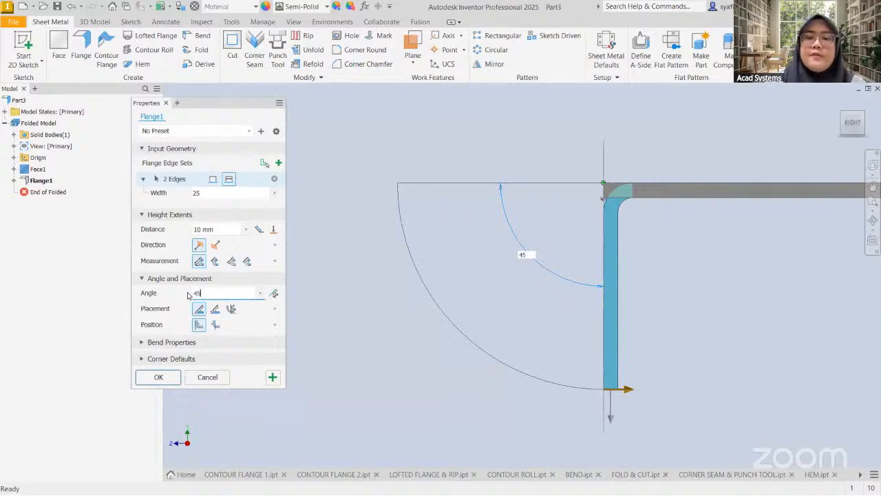
pyautogui.scroll(-3, 565, 221)
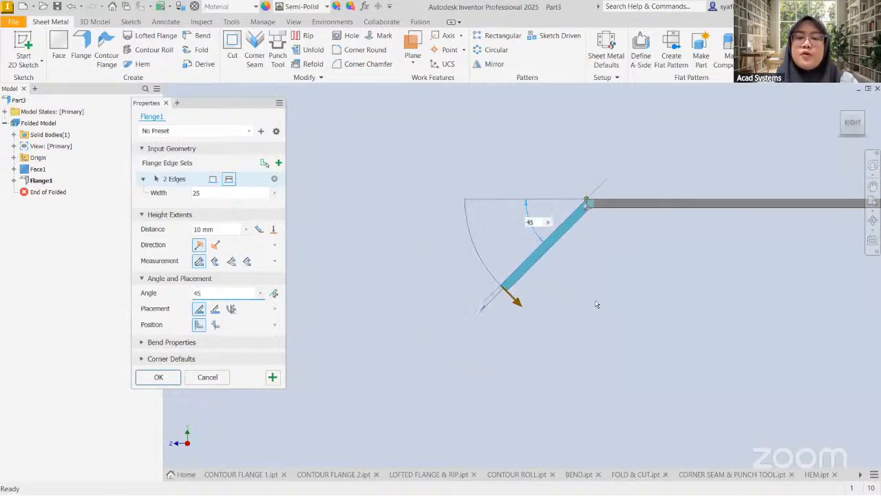
pyautogui.moveTo(597, 305); pyautogui.dragTo(472, 333, button='middle')
pyautogui.scroll(-3, 566, 340)
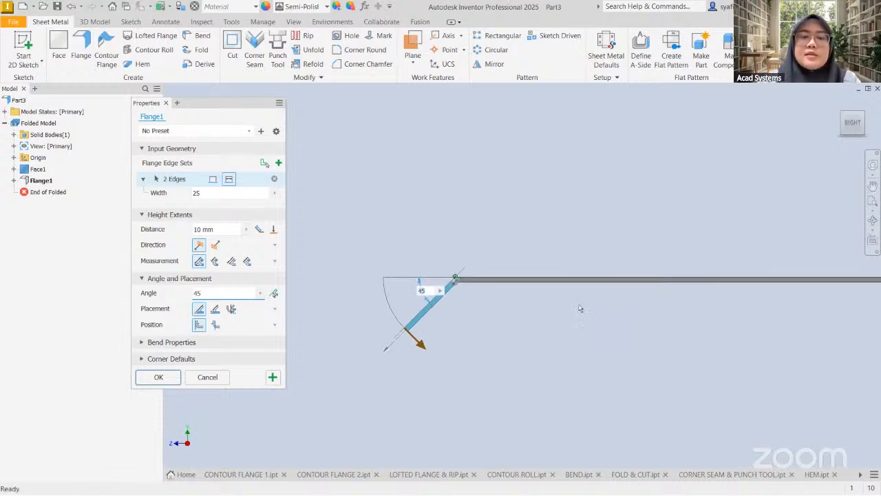
pyautogui.click(160, 379)
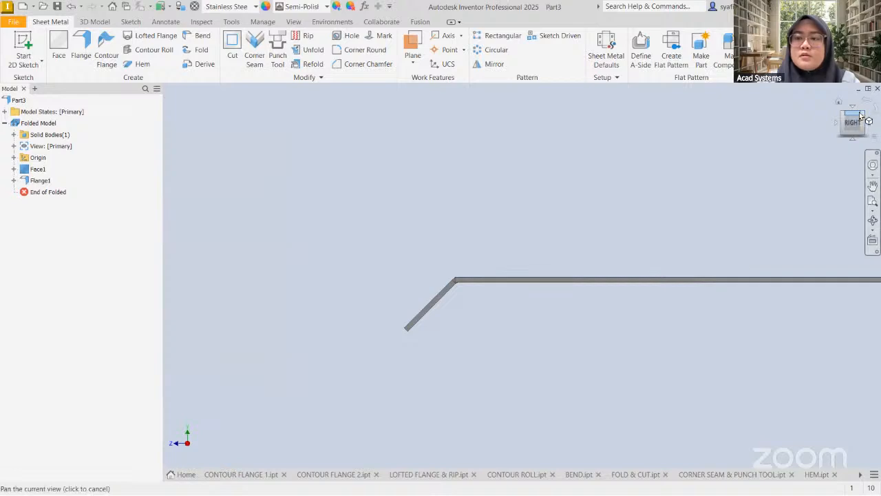
pyautogui.click(858, 119)
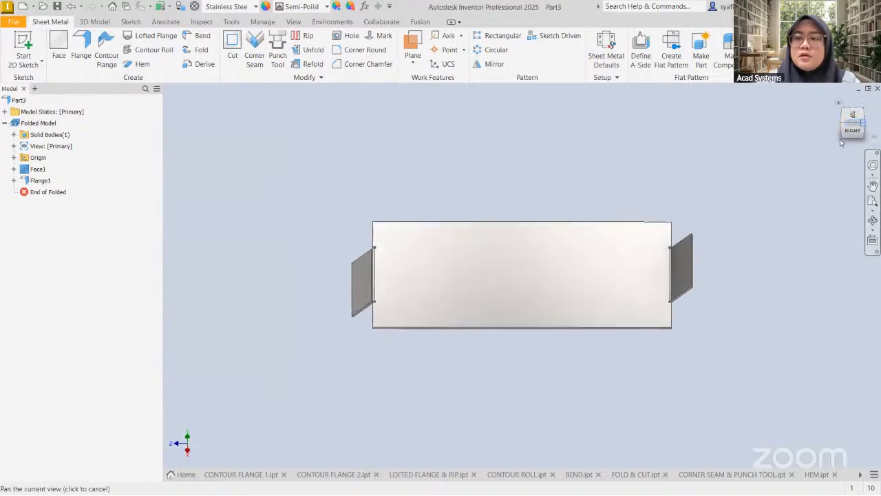
pyautogui.click(851, 127)
pyautogui.scroll(3, 553, 297)
pyautogui.moveTo(593, 312)
pyautogui.mouseDown(button='middle')
pyautogui.moveTo(598, 344)
pyautogui.moveTo(616, 327)
pyautogui.mouseUp(button='middle')
pyautogui.scroll(-3, 513, 337)
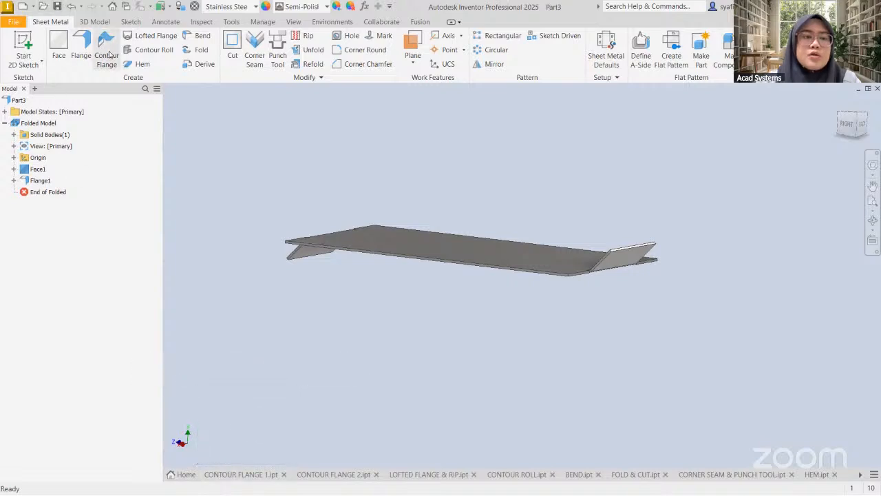
# - Switch to the CONTOUR FLANGE 1.ipt part and bring its open profile sketch into close view
pyautogui.click(235, 476)
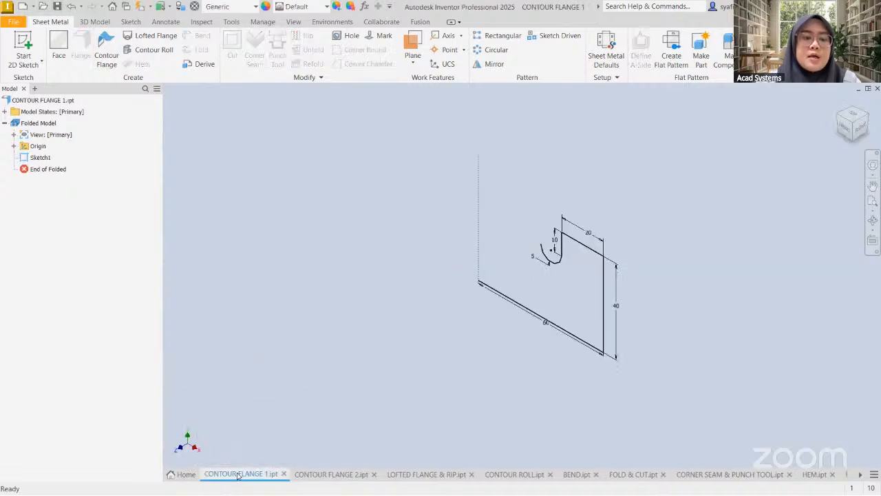
pyautogui.moveTo(655, 215)
pyautogui.mouseDown(button='middle')
pyautogui.moveTo(570, 256)
pyautogui.moveTo(571, 228)
pyautogui.moveTo(618, 186)
pyautogui.mouseUp(button='middle')
pyautogui.scroll(3, 568, 236)
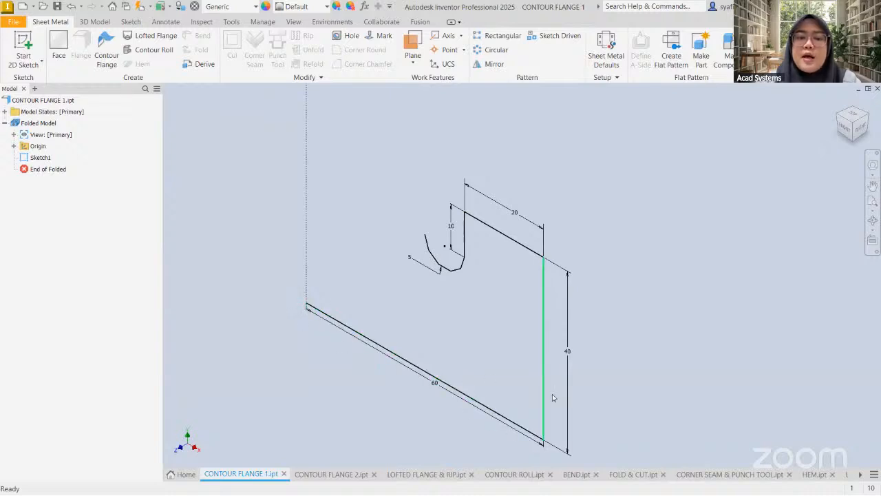
# - Start a contour flange from the open hook-shaped profile sketch
pyautogui.scroll(3, 431, 261)
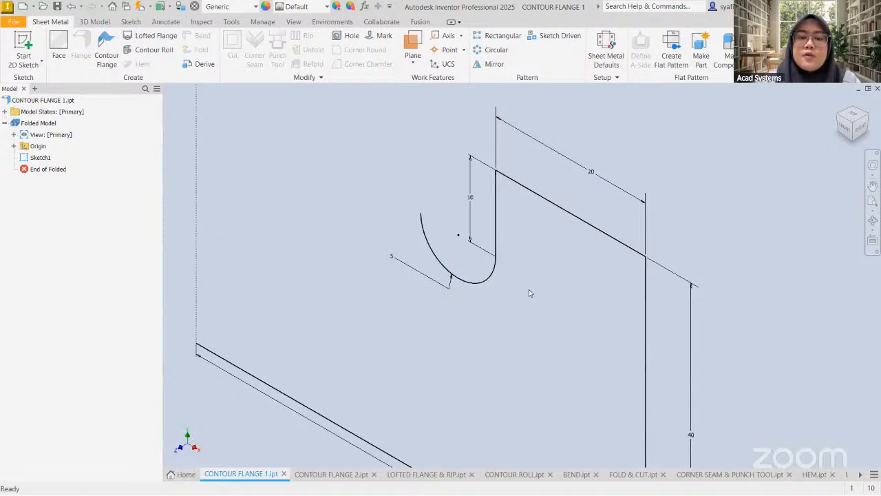
pyautogui.scroll(-2, 528, 291)
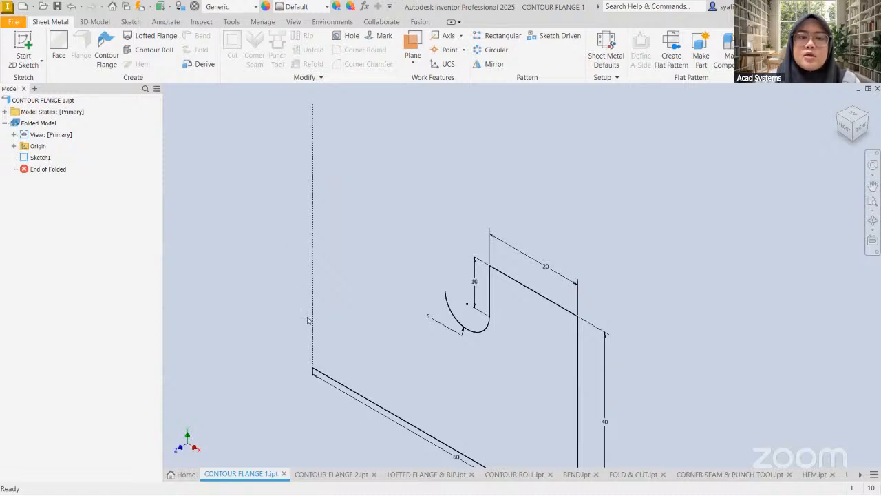
pyautogui.scroll(-2, 430, 337)
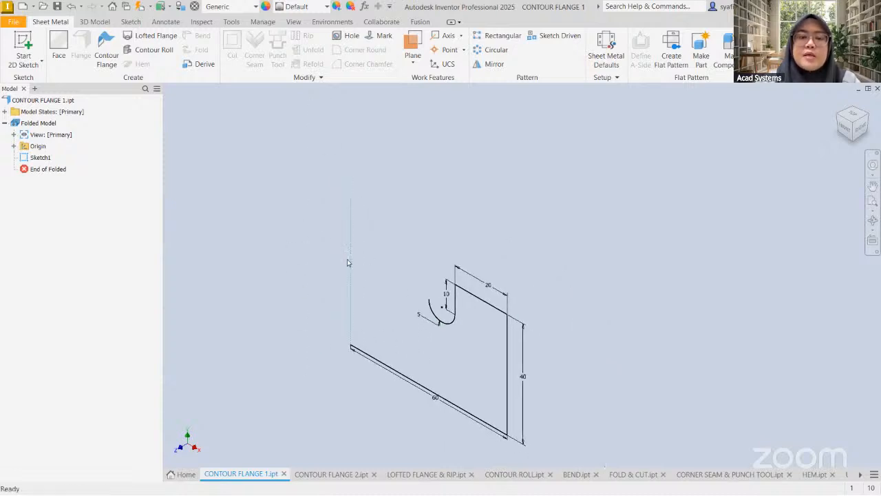
pyautogui.click(106, 61)
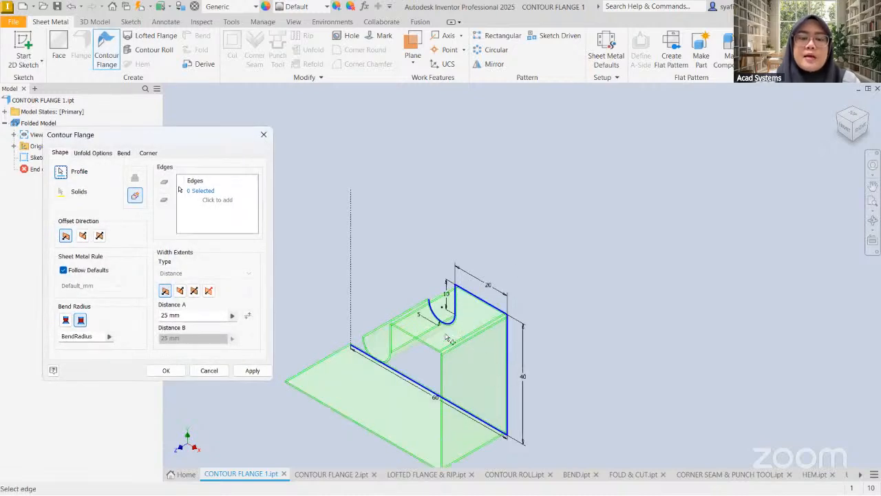
pyautogui.moveTo(471, 409); pyautogui.dragTo(522, 343, button='middle')
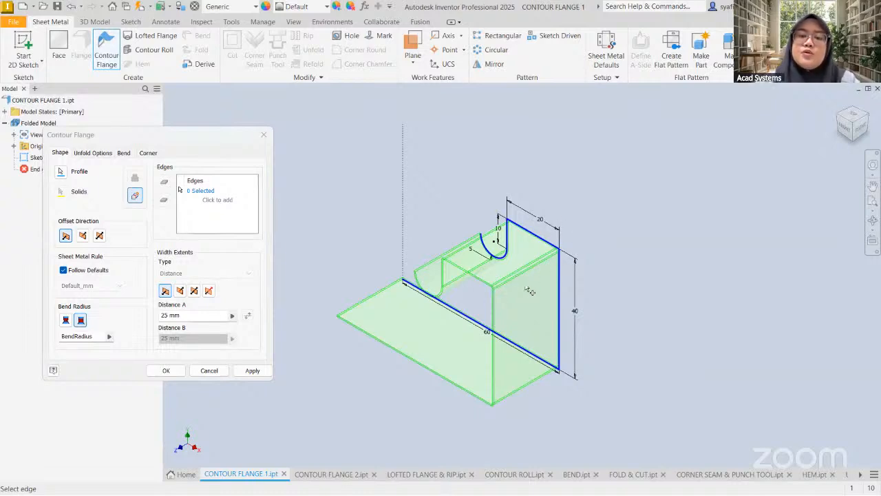
# - Compare the offset directions in front view and set the sheet thickness to offset to both sides of the profile
pyautogui.click(83, 235)
pyautogui.click(65, 235)
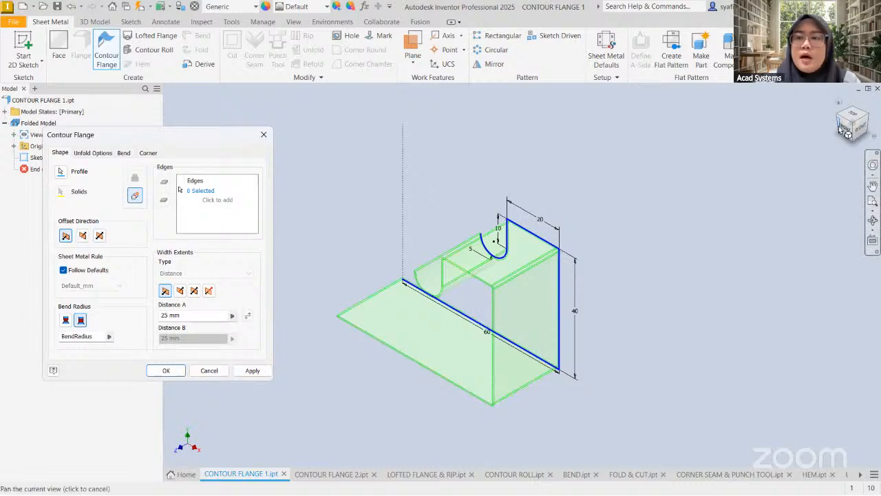
pyautogui.click(845, 129)
pyautogui.scroll(10, 609, 246)
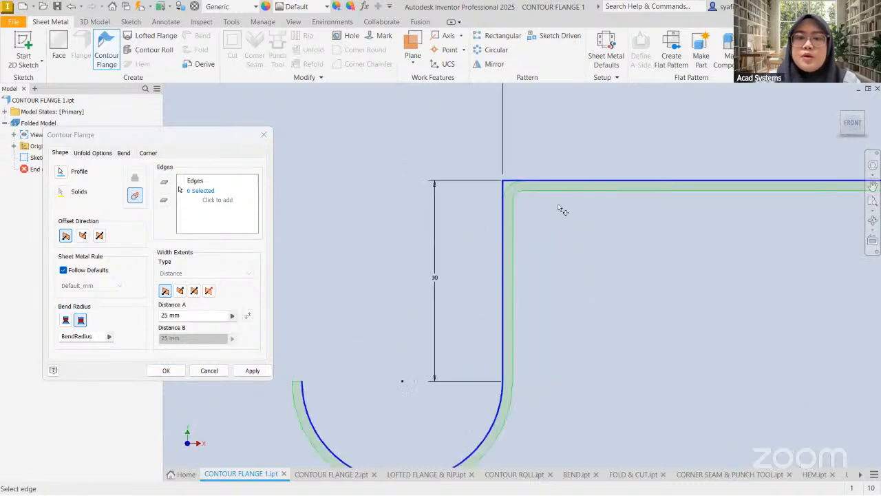
pyautogui.moveTo(563, 209); pyautogui.dragTo(464, 262, button='middle')
pyautogui.scroll(4, 460, 230)
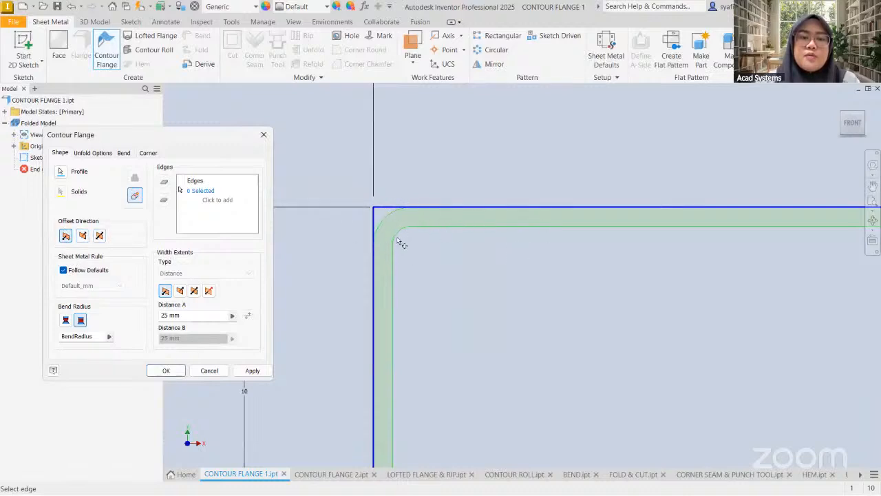
pyautogui.click(83, 235)
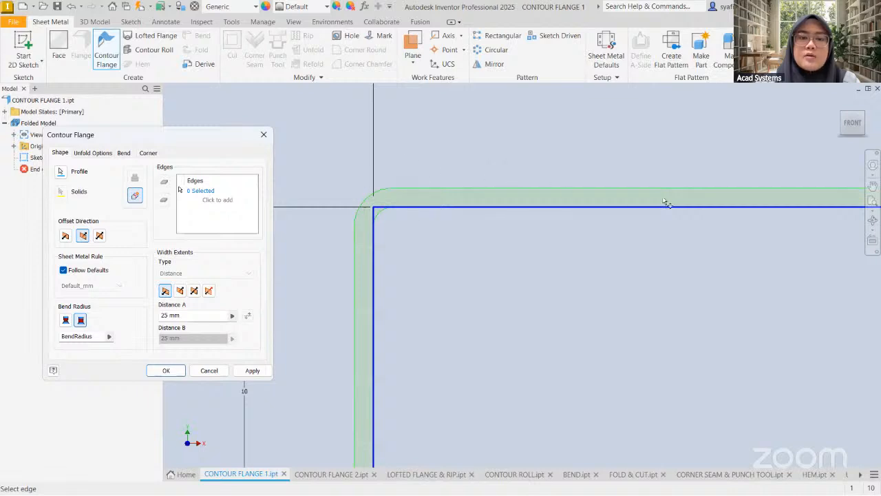
pyautogui.click(100, 236)
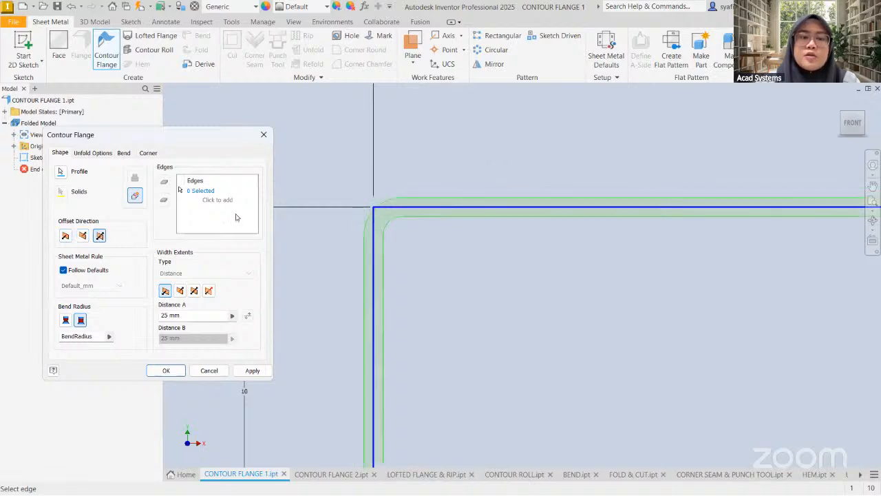
pyautogui.scroll(-4, 480, 208)
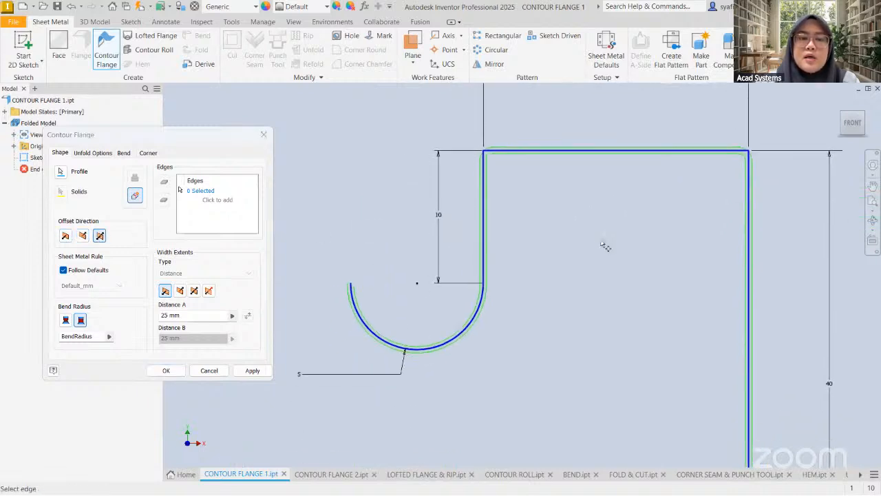
pyautogui.click(865, 113)
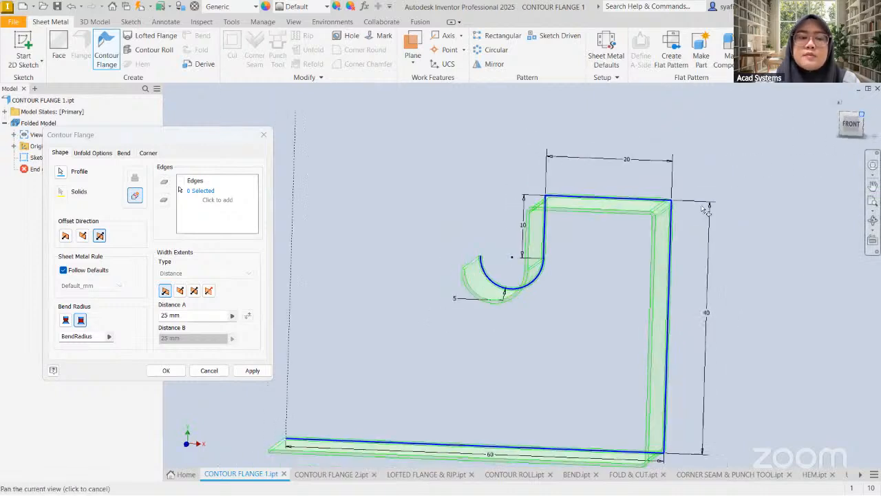
# - Try the flipped, symmetric and asymmetric width directions, ending on the original one-sided direction
pyautogui.click(176, 293)
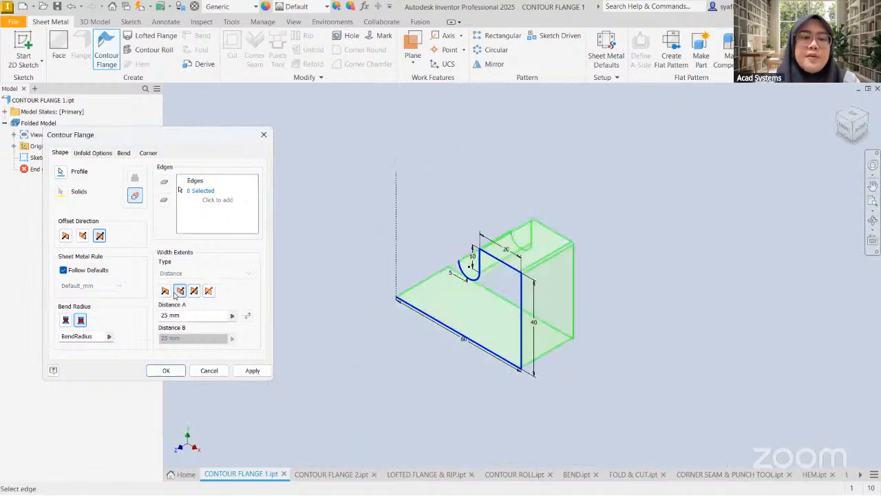
pyautogui.click(195, 291)
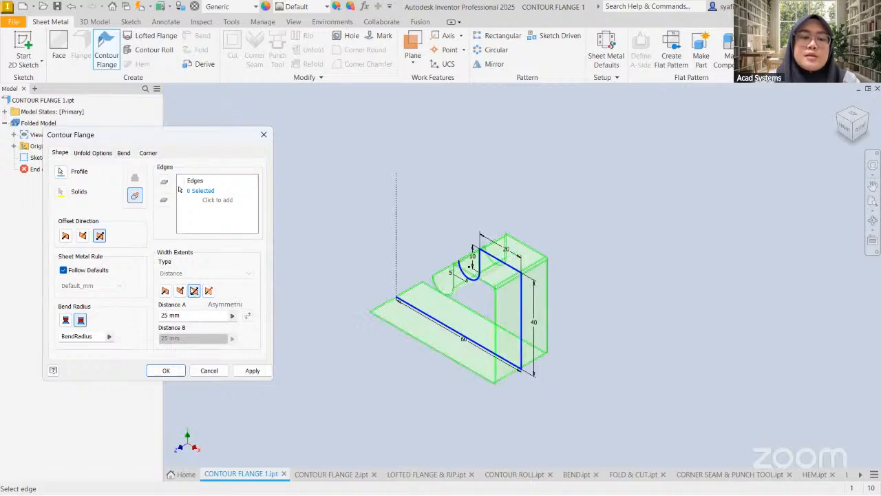
pyautogui.click(209, 291)
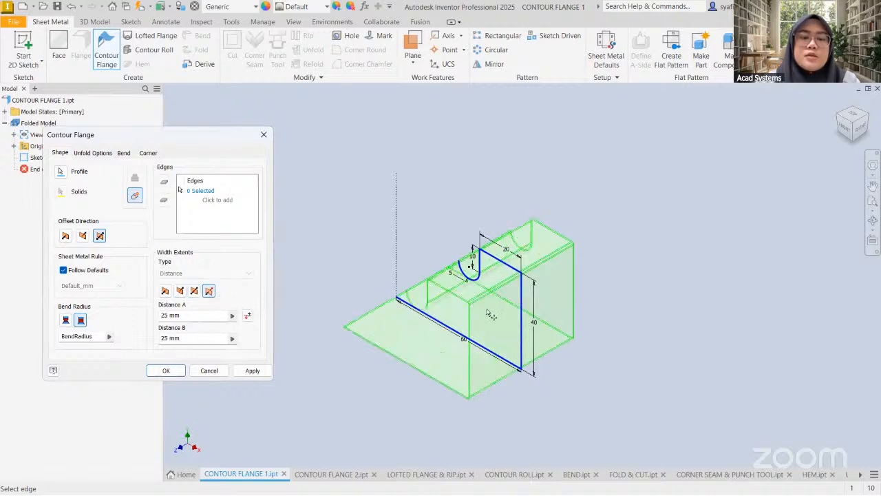
pyautogui.click(195, 292)
pyautogui.click(180, 293)
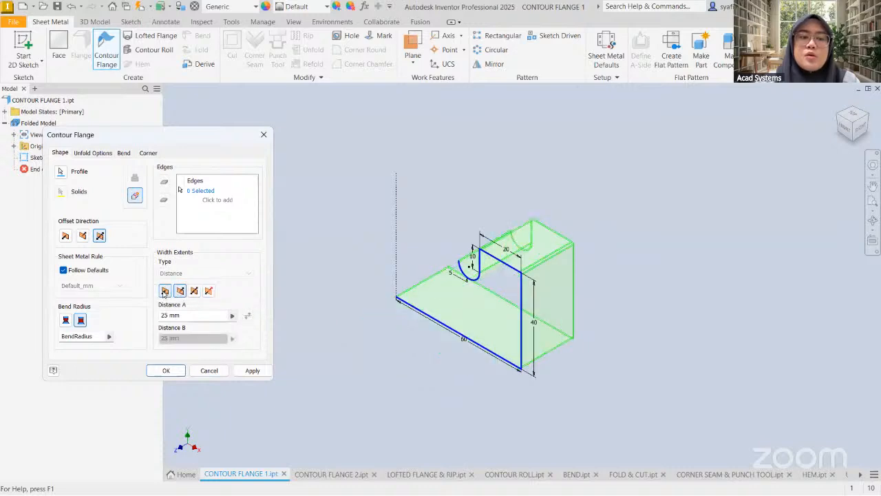
pyautogui.click(164, 291)
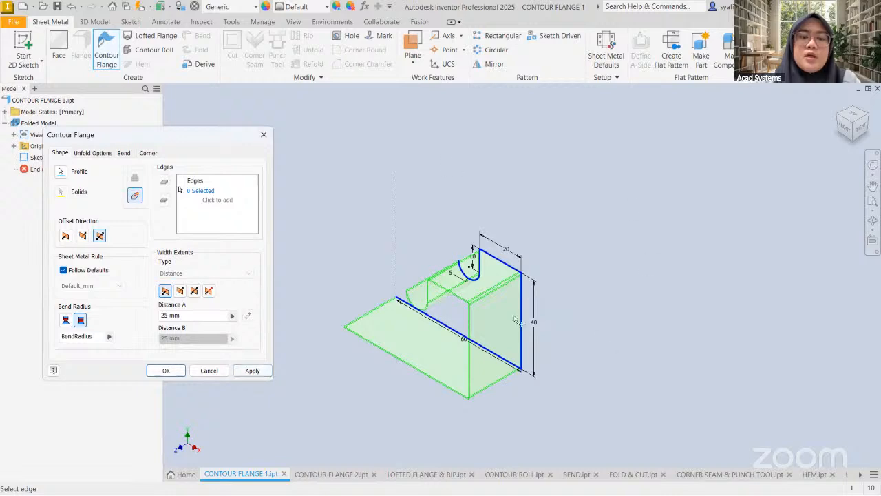
# - Create the contour flange with a width distance of 25 mm and finish the command
pyautogui.moveTo(487, 297); pyautogui.dragTo(560, 268, button='middle')
pyautogui.scroll(3, 596, 255)
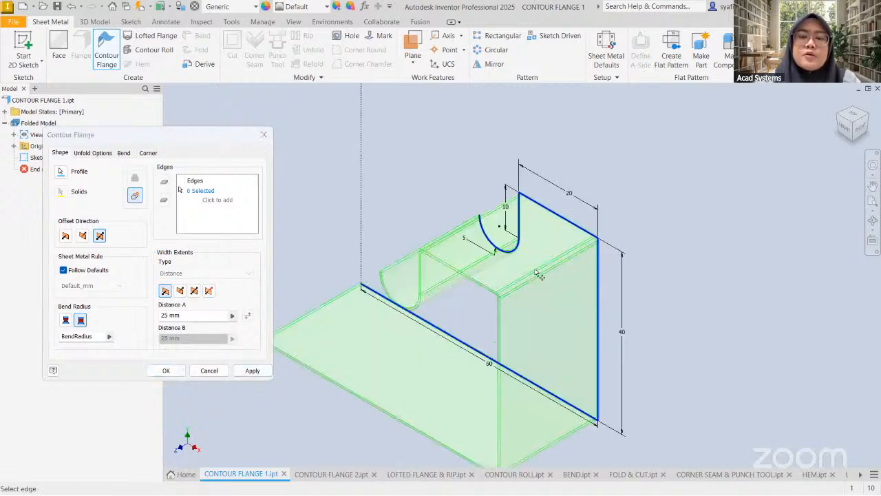
pyautogui.scroll(-3, 469, 296)
pyautogui.click(253, 370)
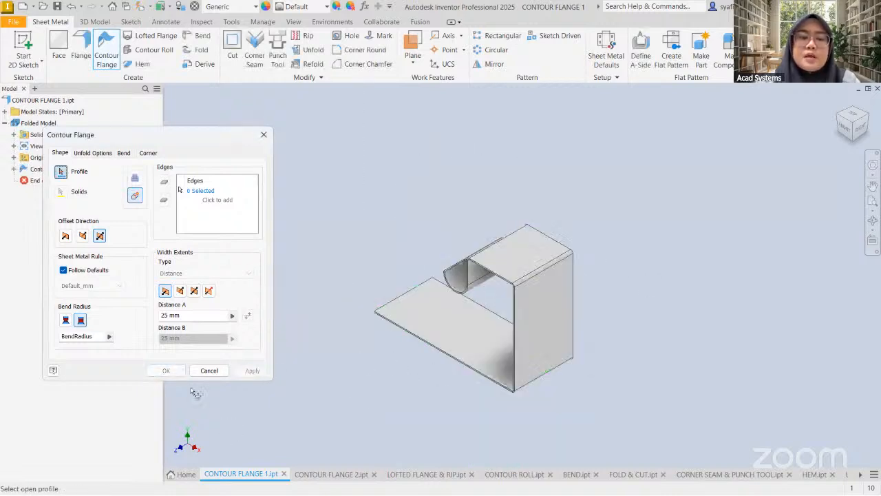
pyautogui.click(263, 136)
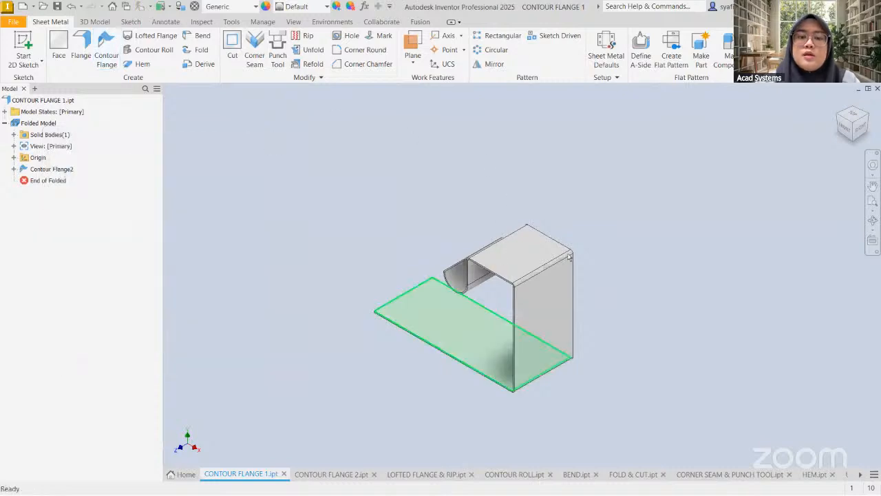
pyautogui.moveTo(616, 313); pyautogui.dragTo(650, 307, button='middle')
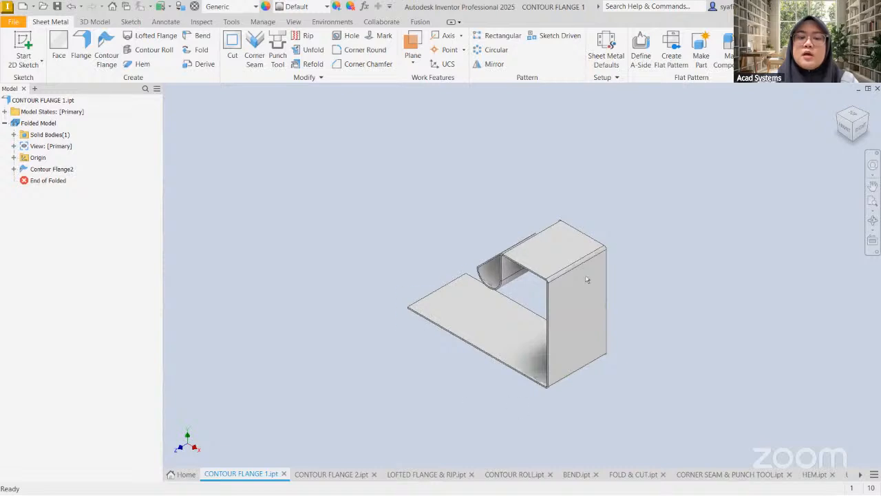
# - Switch to the CONTOUR FLANGE 2.ipt part and bring its face and open profile sketch into close view
pyautogui.click(327, 475)
pyautogui.scroll(4, 630, 263)
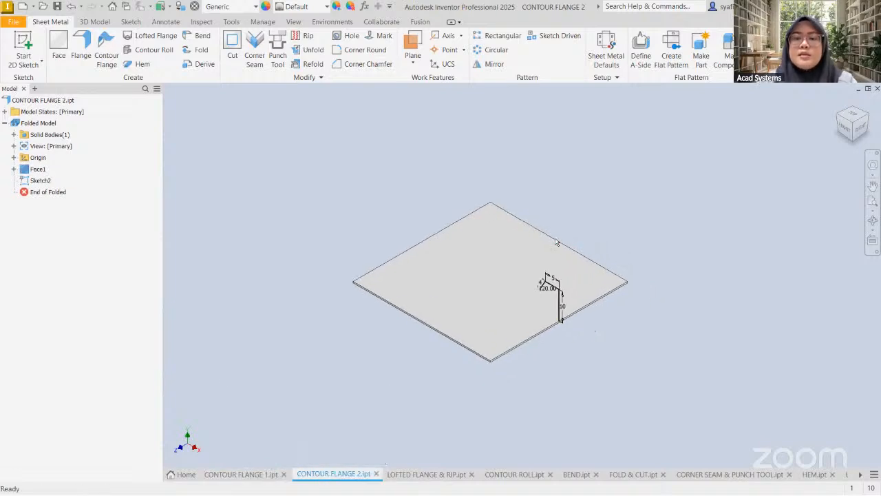
pyautogui.moveTo(558, 240)
pyautogui.mouseDown(button='middle')
pyautogui.moveTo(616, 199)
pyautogui.moveTo(616, 216)
pyautogui.mouseUp(button='middle')
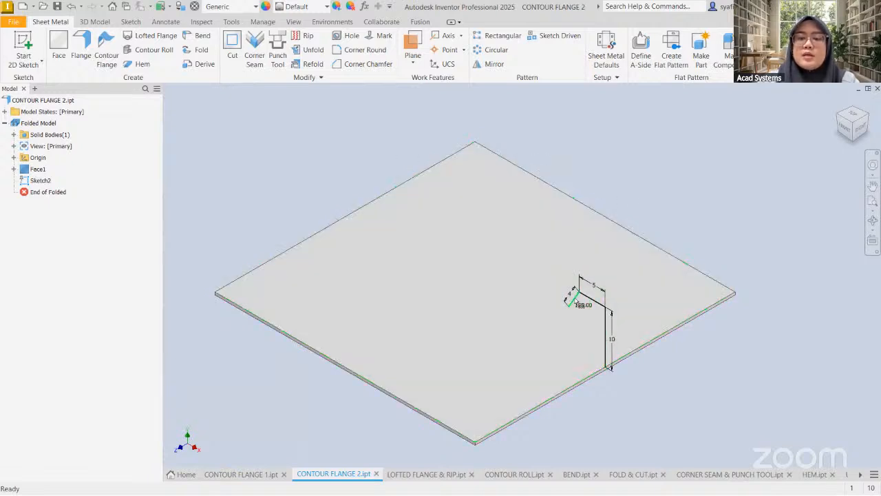
pyautogui.moveTo(537, 240); pyautogui.dragTo(527, 240, button='middle')
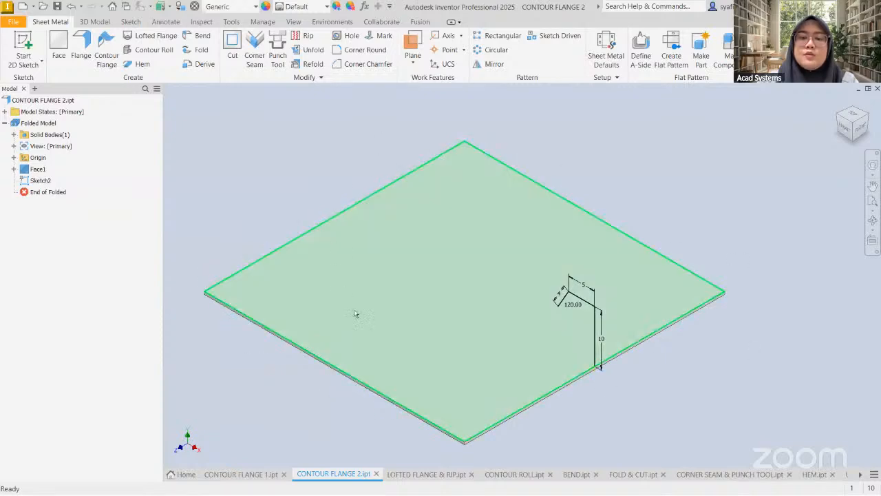
# - Start a contour flange from the open profile and attach it to the face's top edge where the profile begins
pyautogui.click(107, 62)
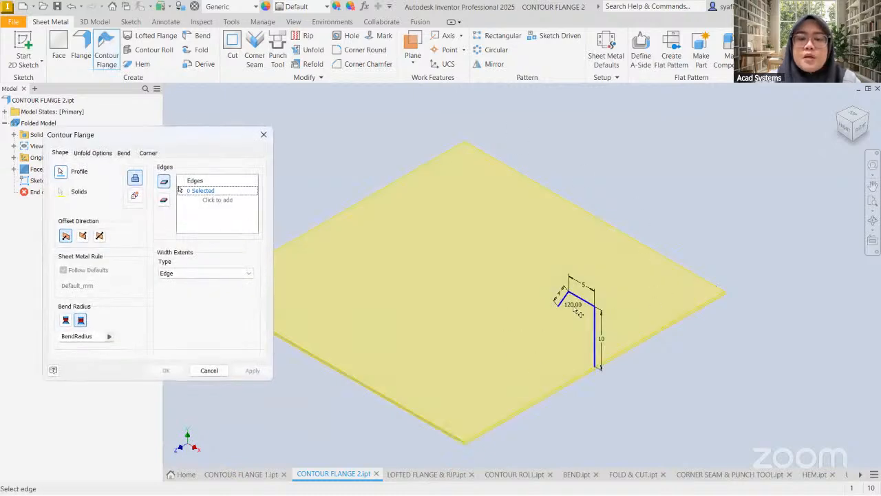
pyautogui.click(61, 172)
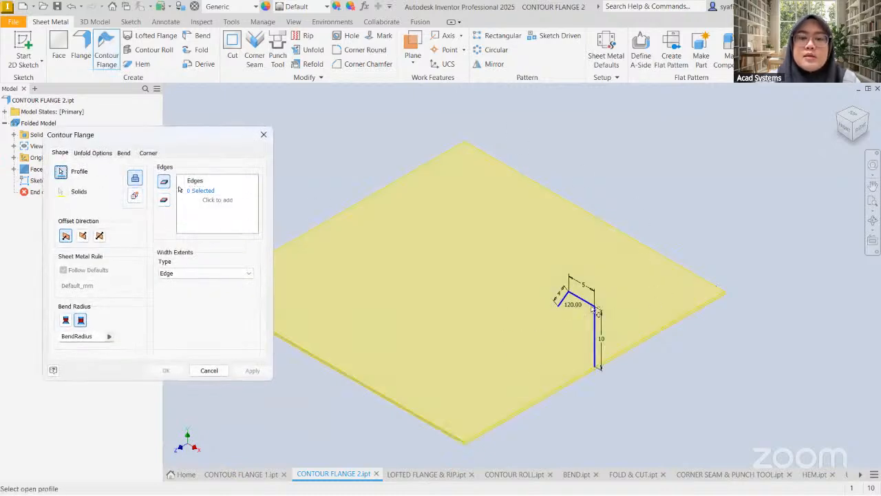
pyautogui.click(179, 190)
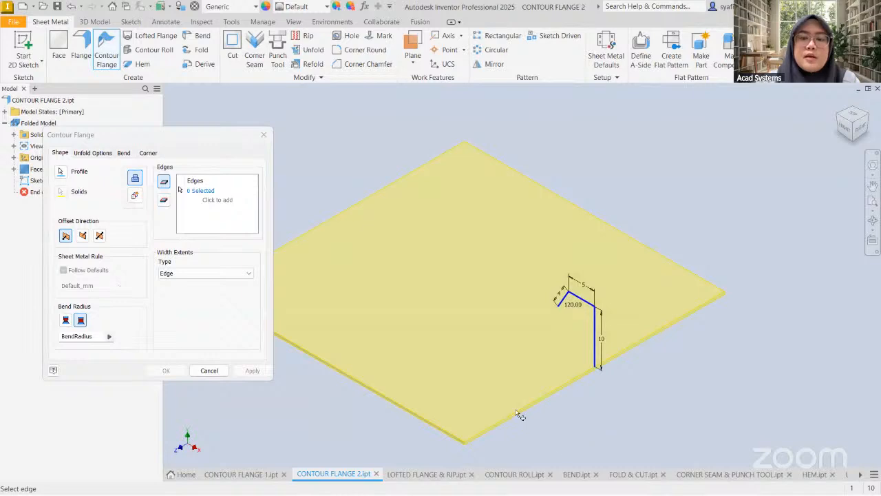
pyautogui.scroll(-5, 521, 416)
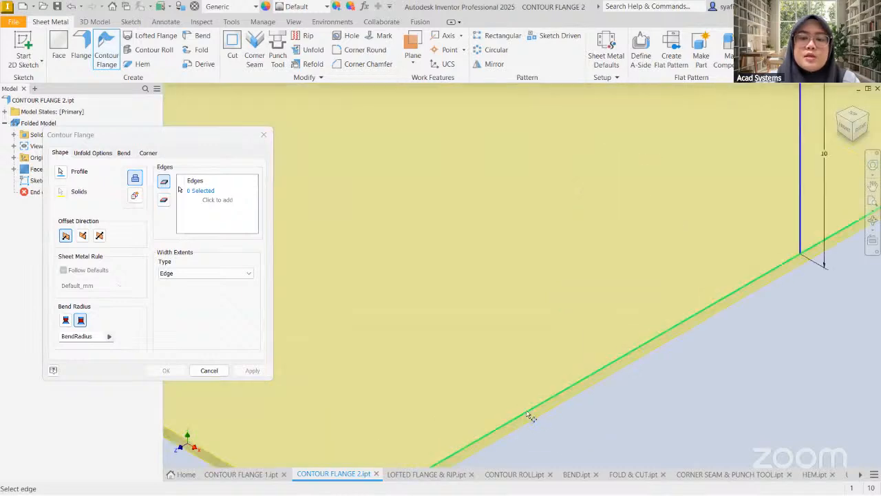
pyautogui.scroll(5, 527, 415)
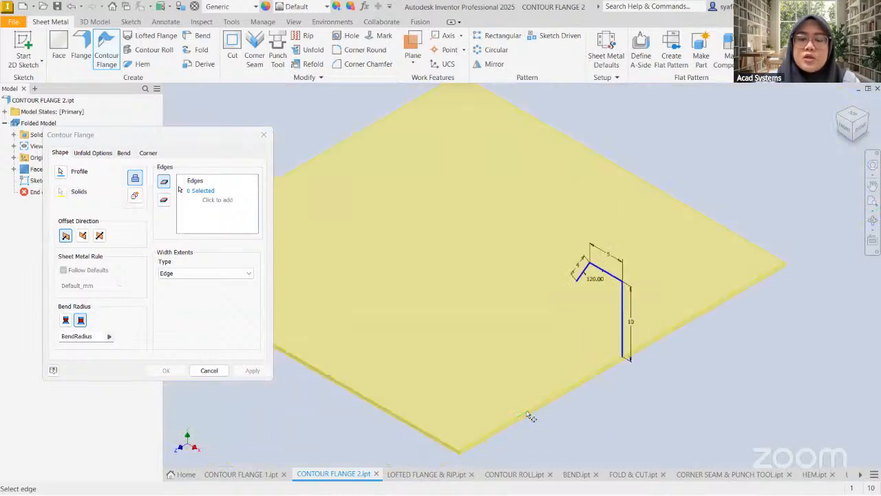
pyautogui.click(599, 374)
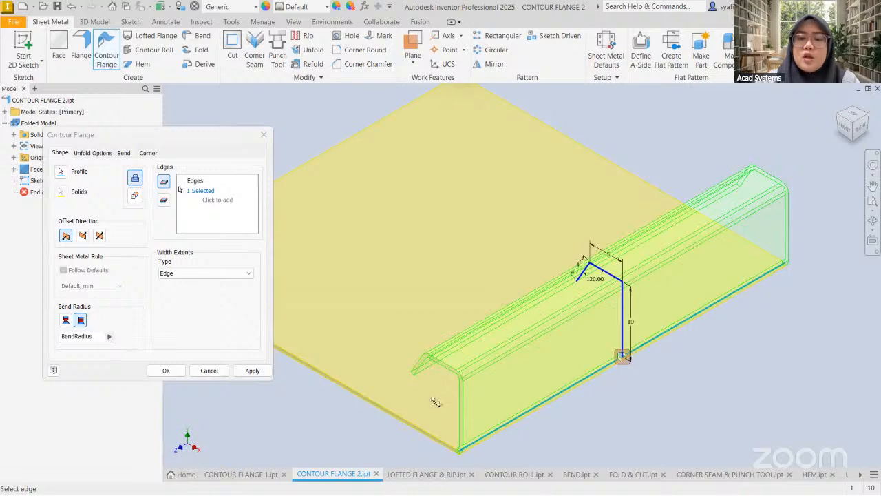
# - Add the three remaining top edges of the square face to the contour flange
pyautogui.scroll(3, 533, 374)
pyautogui.moveTo(530, 376); pyautogui.dragTo(573, 329, button='middle')
pyautogui.scroll(-3, 488, 375)
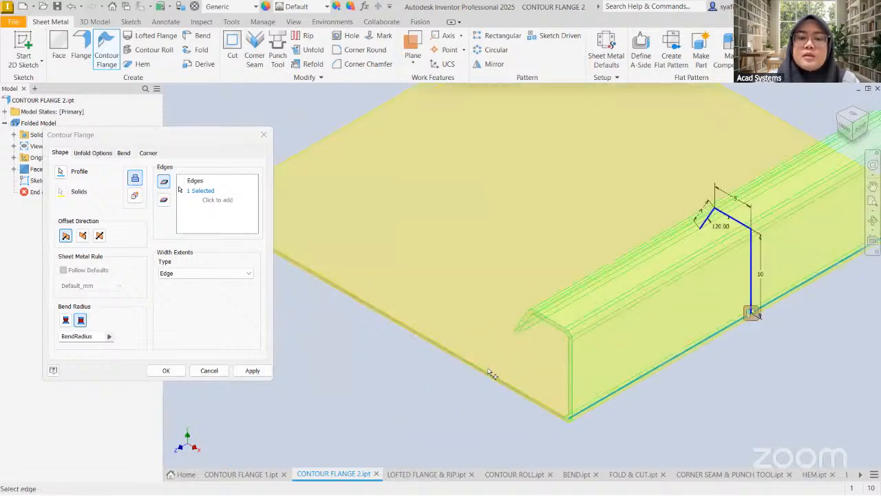
pyautogui.click(493, 375)
pyautogui.moveTo(588, 333); pyautogui.dragTo(433, 222, button='middle')
pyautogui.click(423, 238)
pyautogui.click(647, 197)
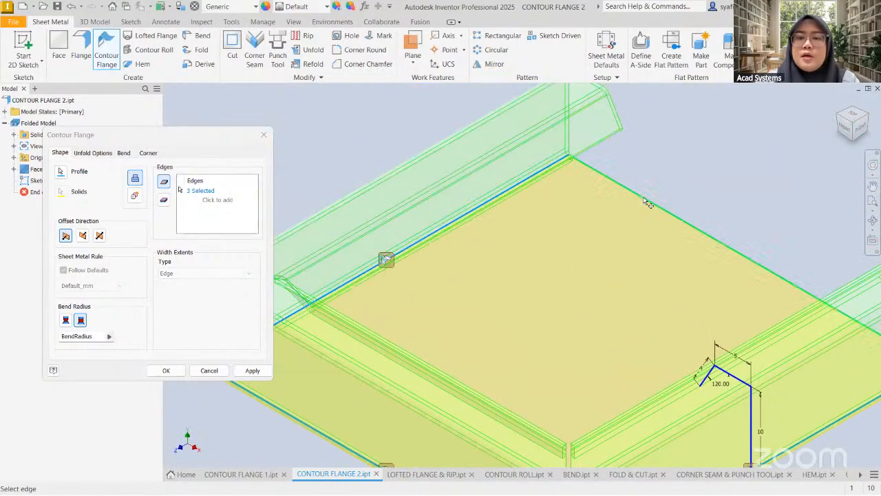
pyautogui.click(674, 324)
# - Create the contour flange along all four edges and bring the finished tray into full view
pyautogui.scroll(5, 607, 343)
pyautogui.moveTo(608, 342); pyautogui.dragTo(564, 356, button='middle')
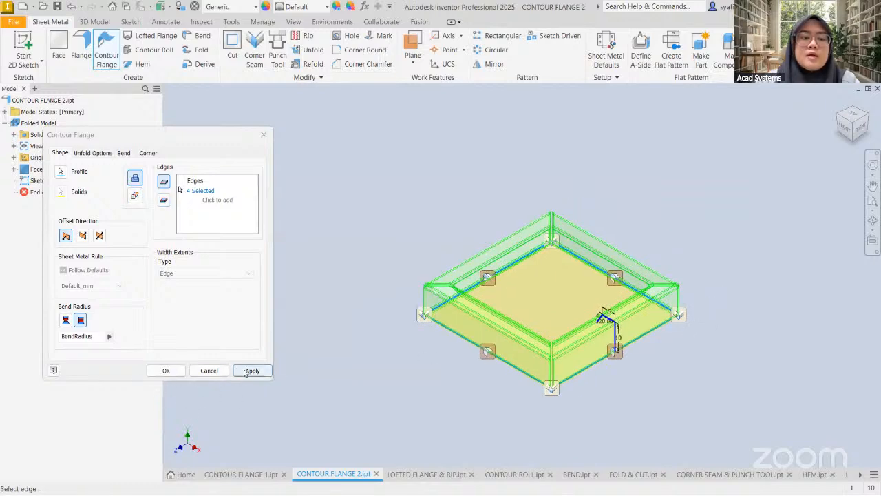
pyautogui.click(167, 371)
pyautogui.moveTo(609, 294); pyautogui.dragTo(504, 289, button='middle')
pyautogui.scroll(-4, 504, 286)
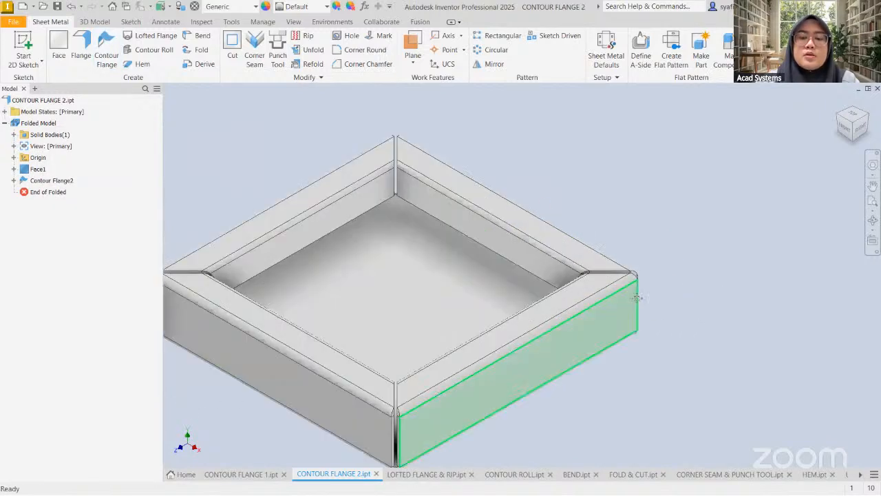
pyautogui.moveTo(634, 299); pyautogui.dragTo(714, 294, button='middle')
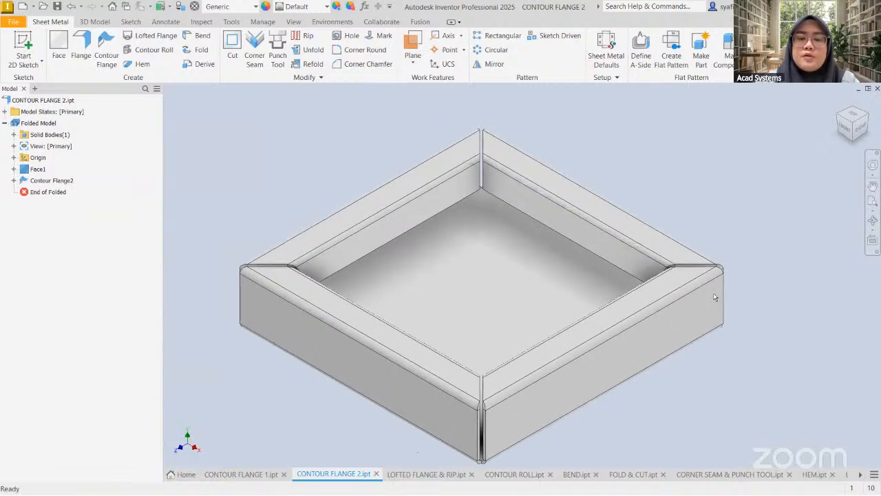
# - Switch to the LOFTED FLANGE & RIP.ipt part and bring its circle and square sketches fully into view
pyautogui.moveTo(426, 427); pyautogui.dragTo(413, 426, button='middle')
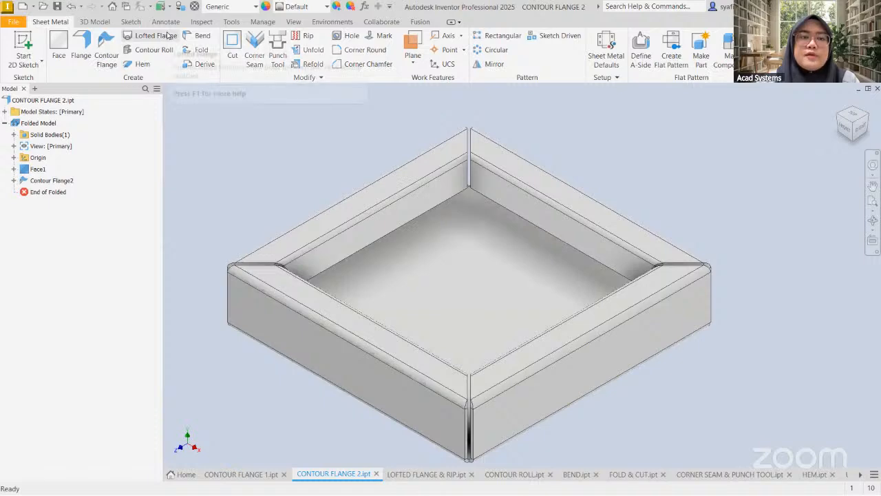
pyautogui.click(411, 475)
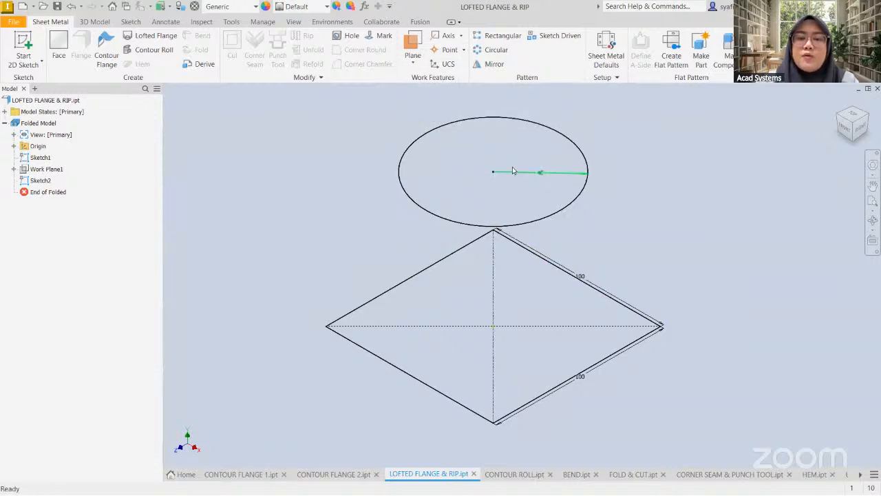
pyautogui.moveTo(539, 308); pyautogui.dragTo(523, 313, button='middle')
pyautogui.scroll(-3, 513, 279)
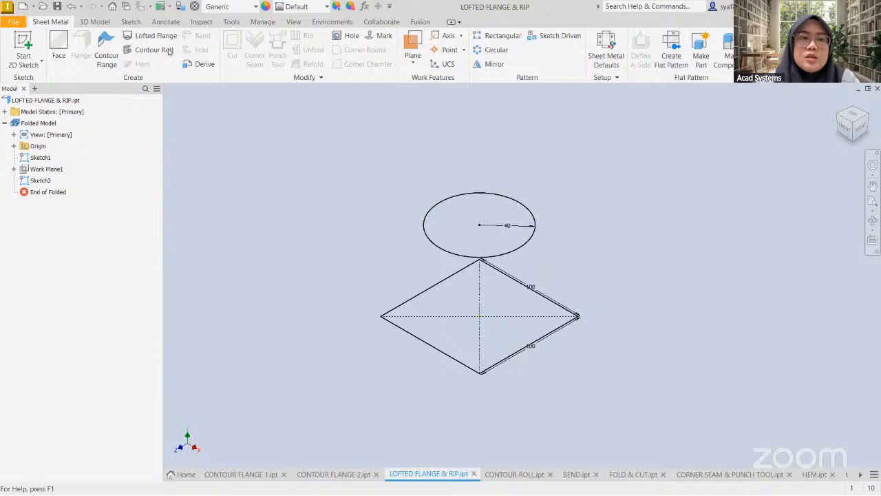
# - Start a lofted flange with the circle as the first profile and the square as the second profile
pyautogui.click(149, 37)
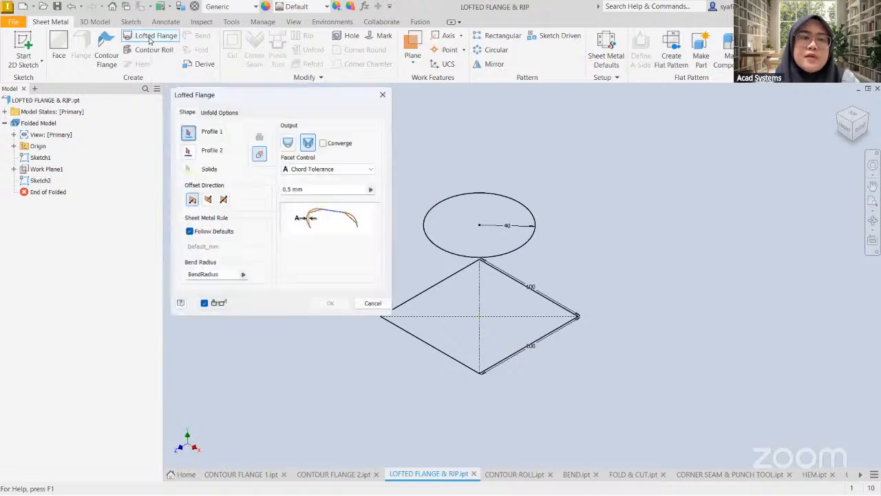
pyautogui.moveTo(299, 94); pyautogui.dragTo(230, 91)
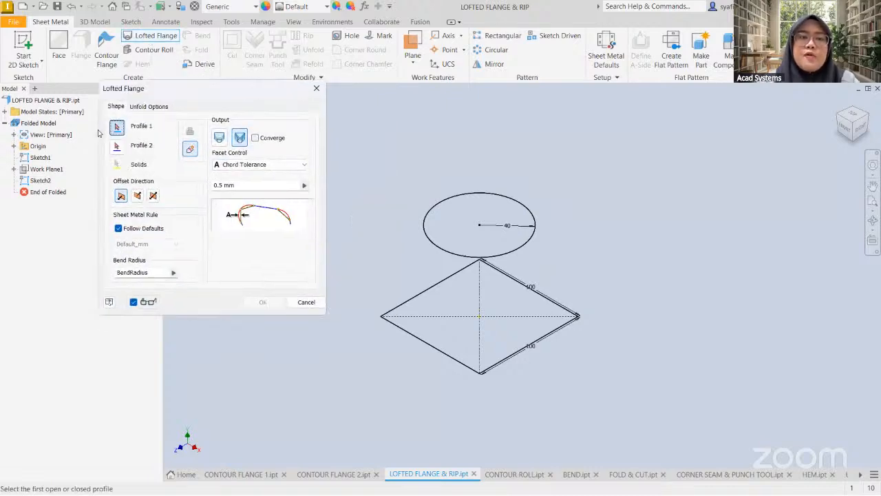
pyautogui.click(462, 256)
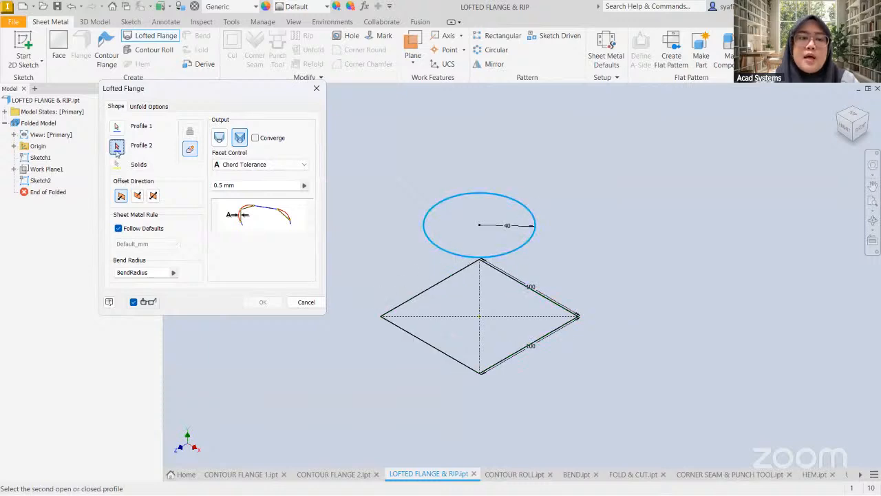
pyautogui.click(454, 357)
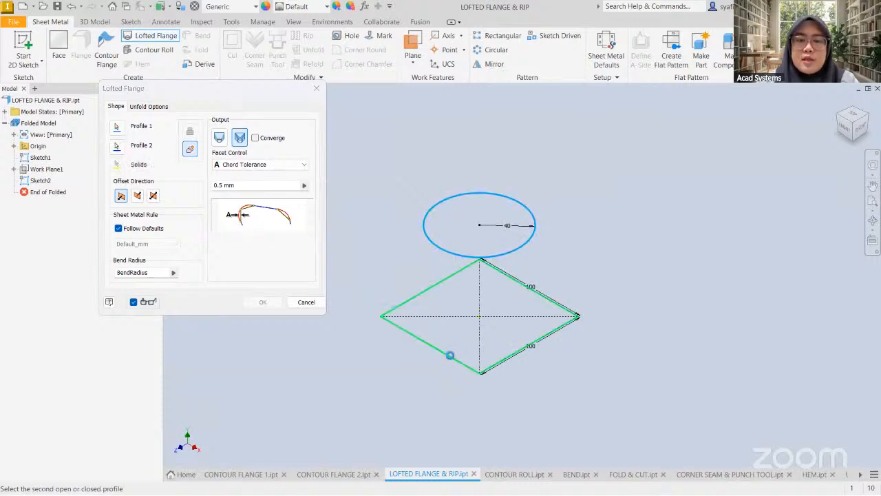
# - Compare the Die Formed and Press Brake outputs, and create the lofted flange as Die Formed
pyautogui.click(219, 138)
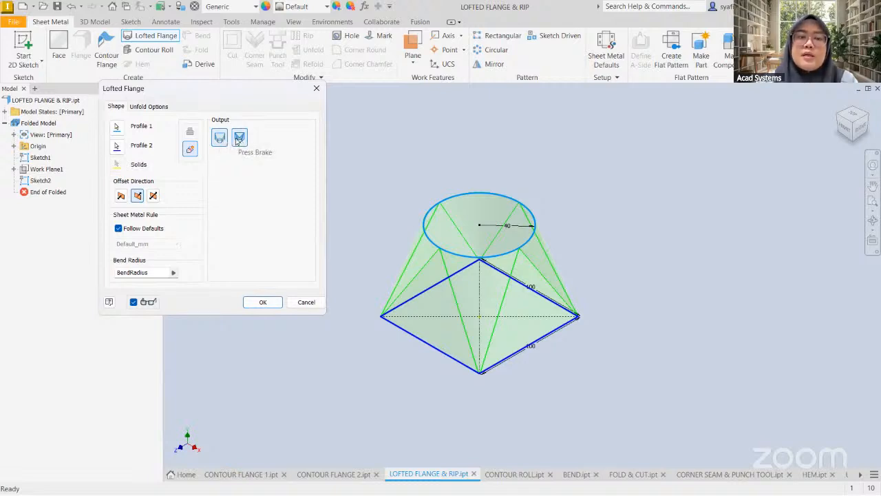
pyautogui.click(239, 139)
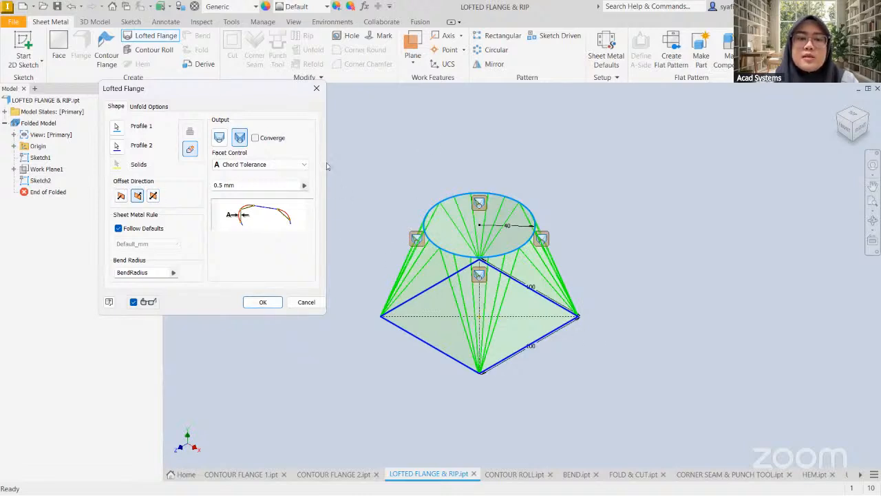
pyautogui.click(219, 139)
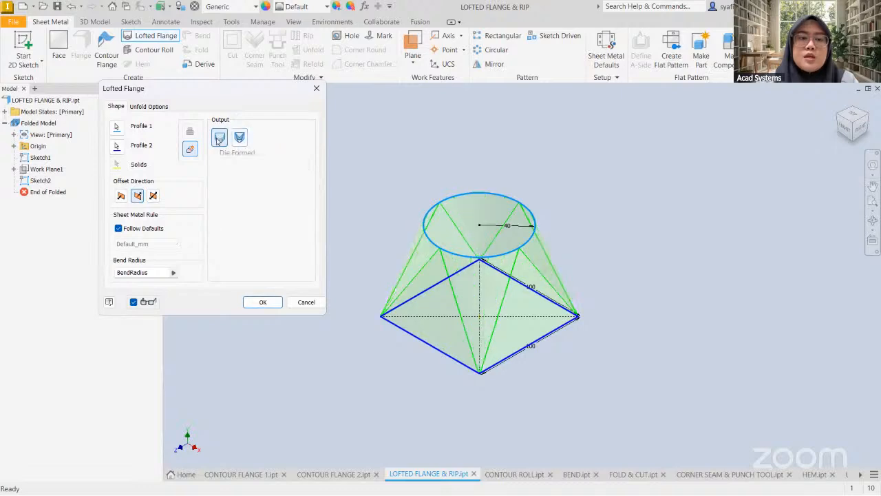
pyautogui.click(270, 303)
pyautogui.moveTo(580, 322); pyautogui.dragTo(580, 374, button='middle')
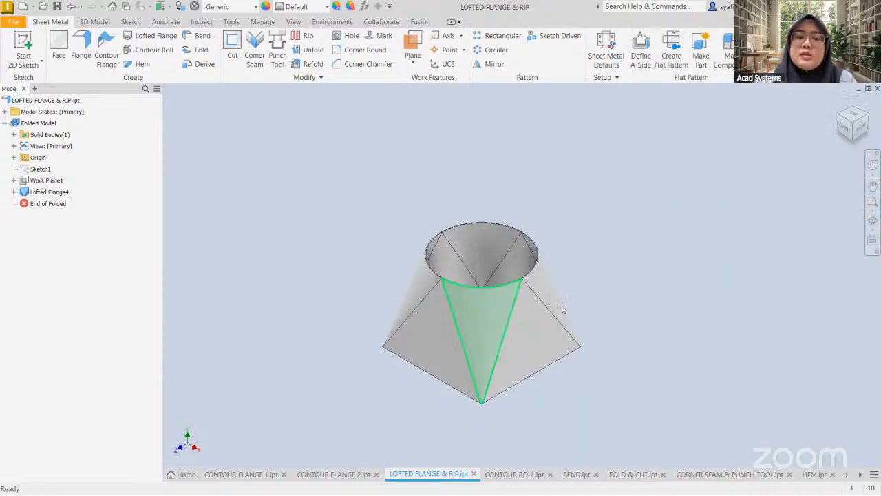
# - Try to create a flat pattern of the closed lofted flange, and delete that flat pattern after returning to the folded part
pyautogui.click(674, 60)
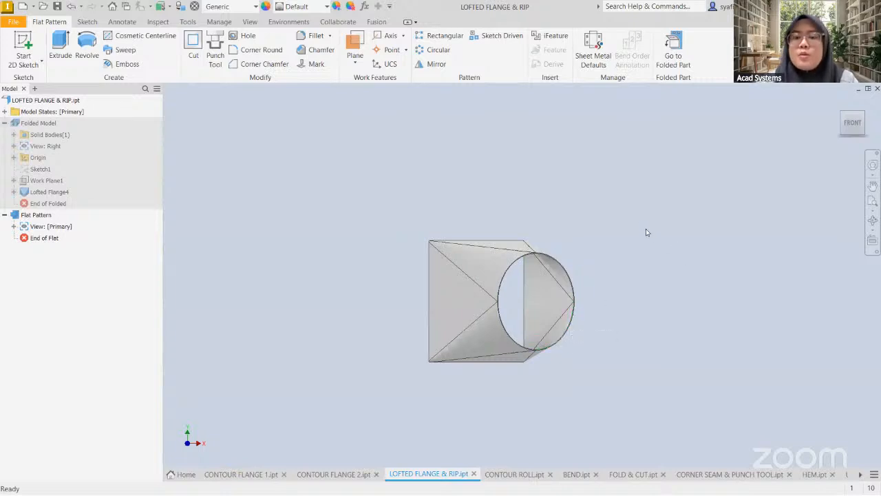
pyautogui.click(674, 59)
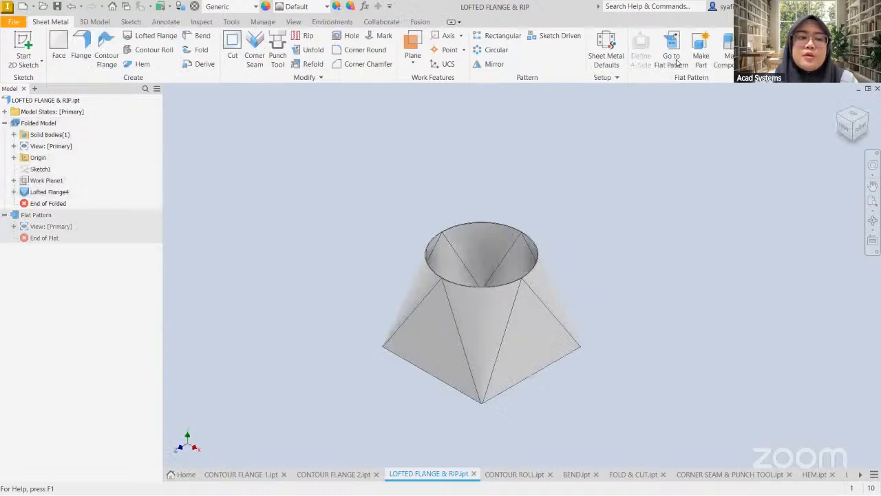
pyautogui.click(34, 215)
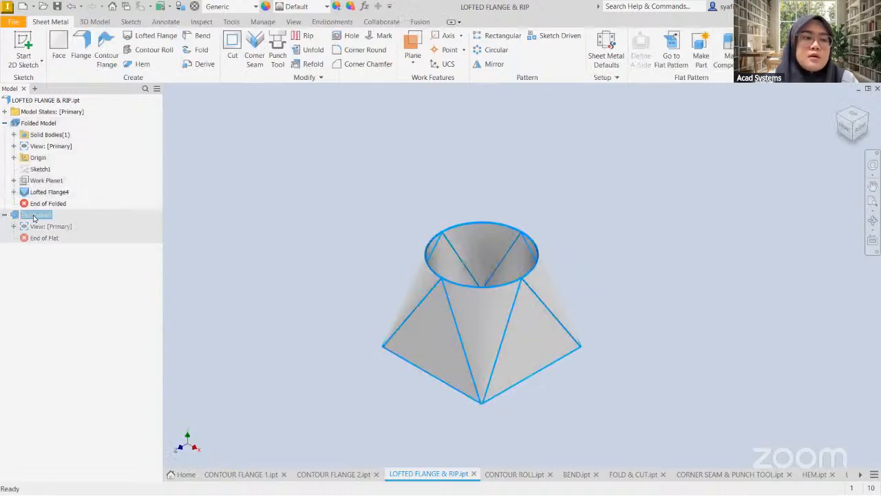
pyautogui.rightClick(33, 215)
pyautogui.click(63, 252)
pyautogui.click(383, 267)
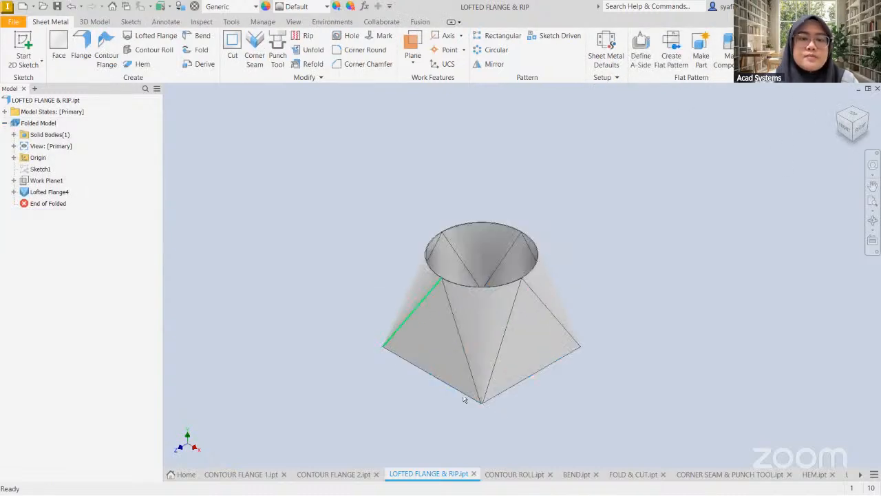
# - Start a Single Point rip on the front-right flat triangular face, with its upper vertex as the rip point
pyautogui.scroll(3, 551, 307)
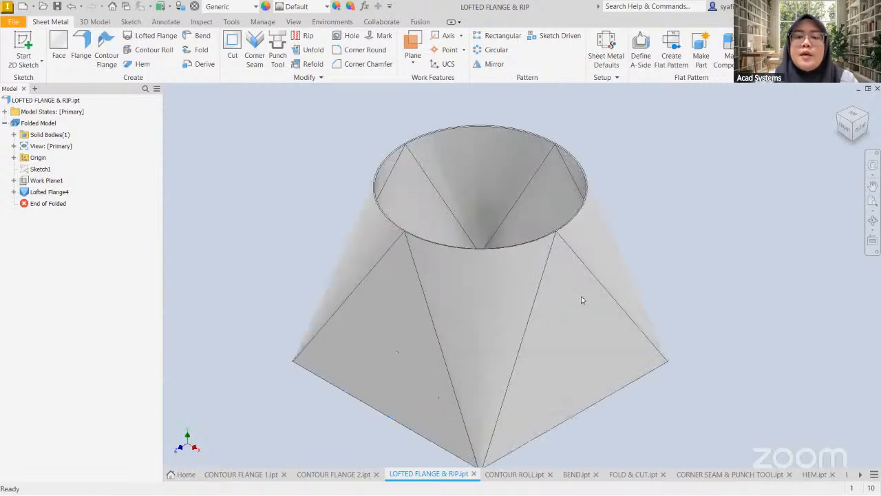
pyautogui.moveTo(612, 303); pyautogui.dragTo(652, 296, button='middle')
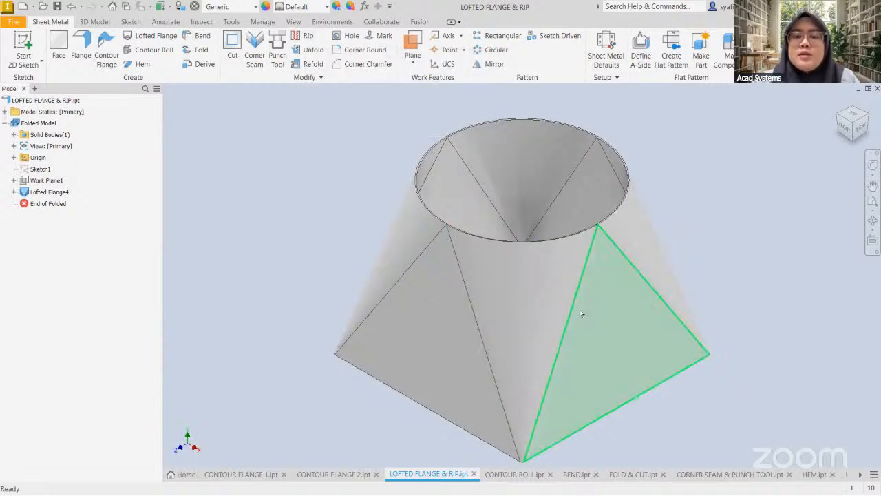
pyautogui.click(302, 38)
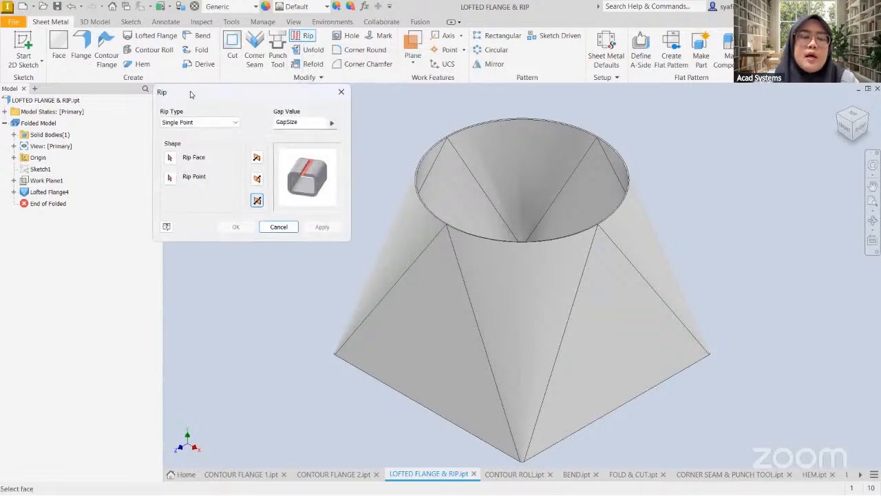
pyautogui.moveTo(193, 93); pyautogui.dragTo(191, 106)
pyautogui.click(175, 137)
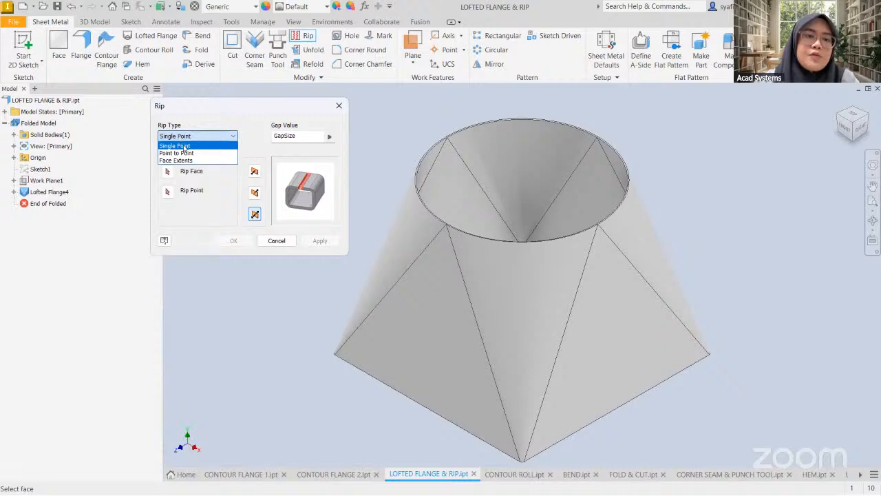
pyautogui.click(184, 146)
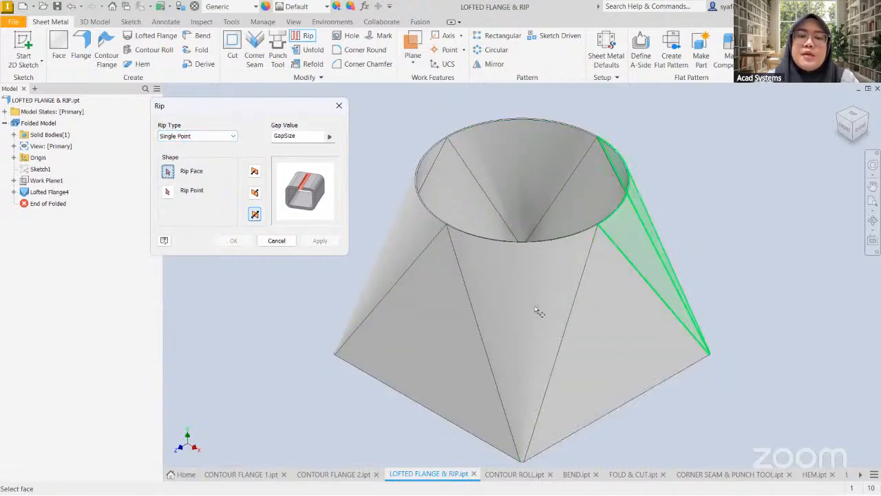
pyautogui.click(616, 353)
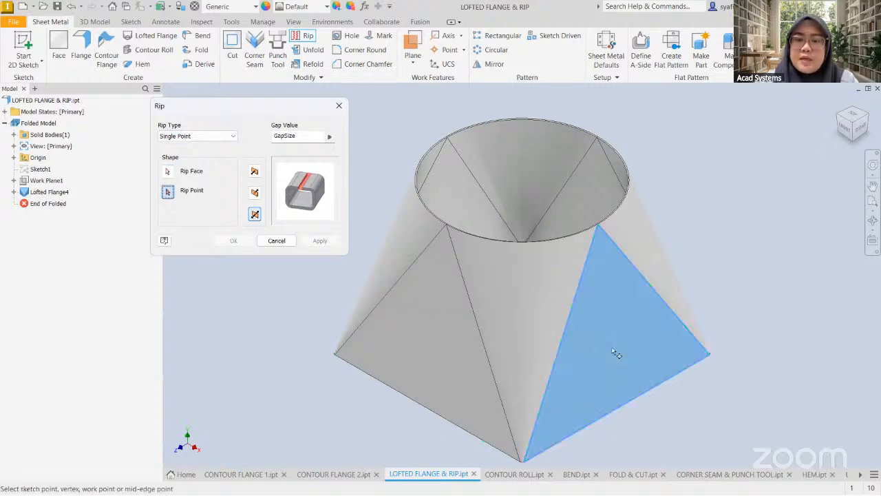
pyautogui.click(597, 225)
# - Try a rip gap value of 1.5 mm and examine the preview closely at the rim
pyautogui.scroll(5, 634, 321)
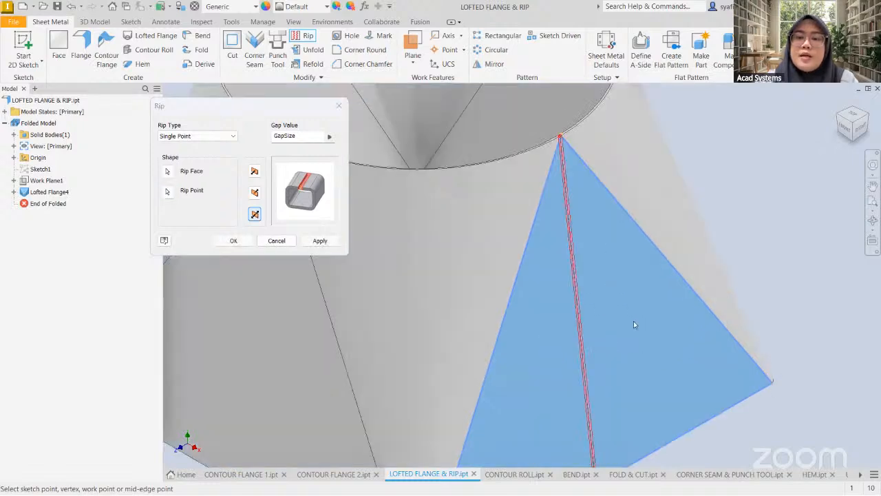
pyautogui.moveTo(530, 104); pyautogui.dragTo(555, 221, button='middle')
pyautogui.scroll(4, 555, 222)
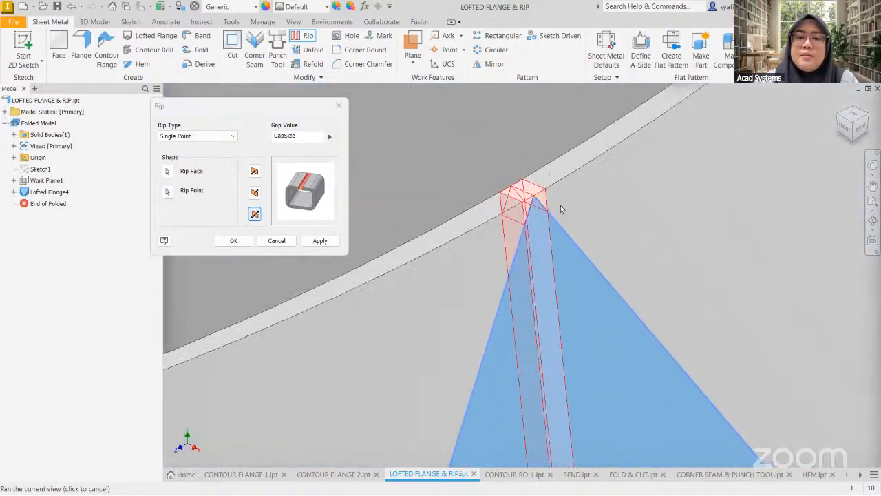
pyautogui.scroll(-4, 520, 255)
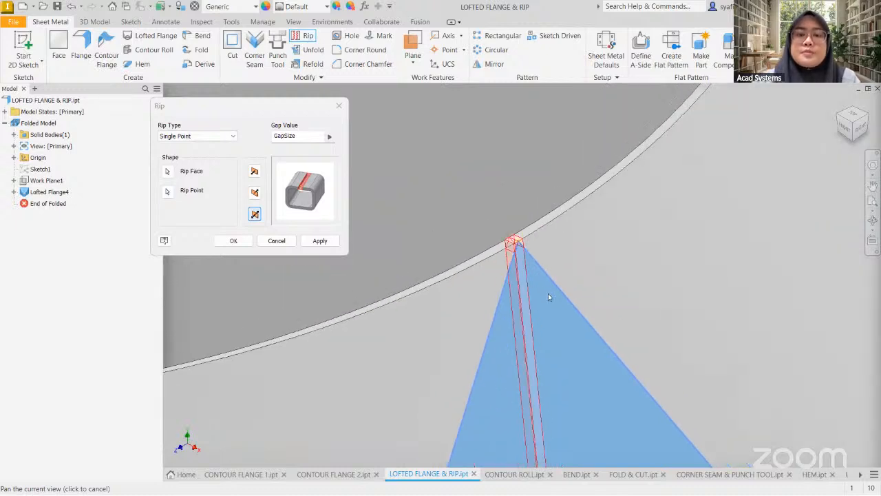
pyautogui.scroll(2, 551, 255)
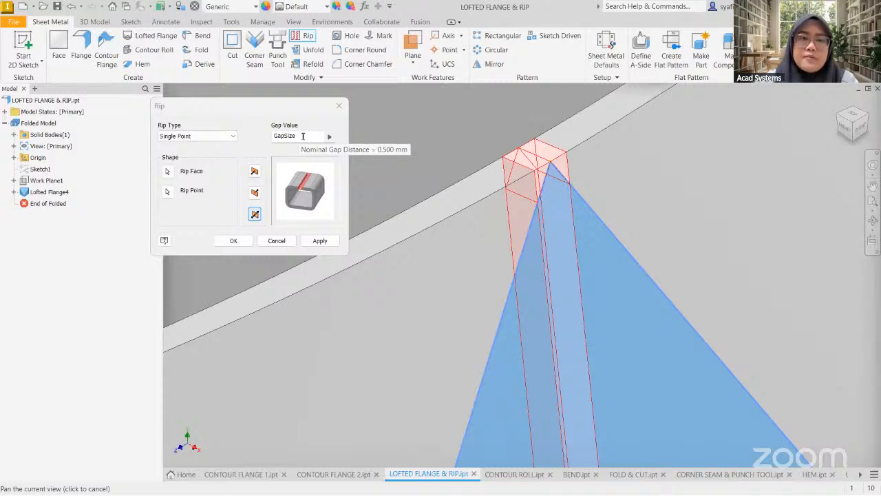
pyautogui.moveTo(302, 135); pyautogui.dragTo(271, 140)
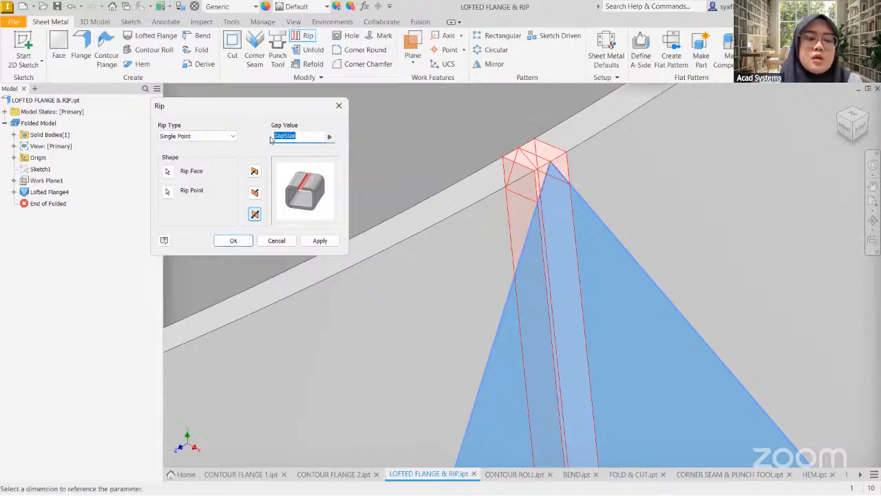
pyautogui.write('1')
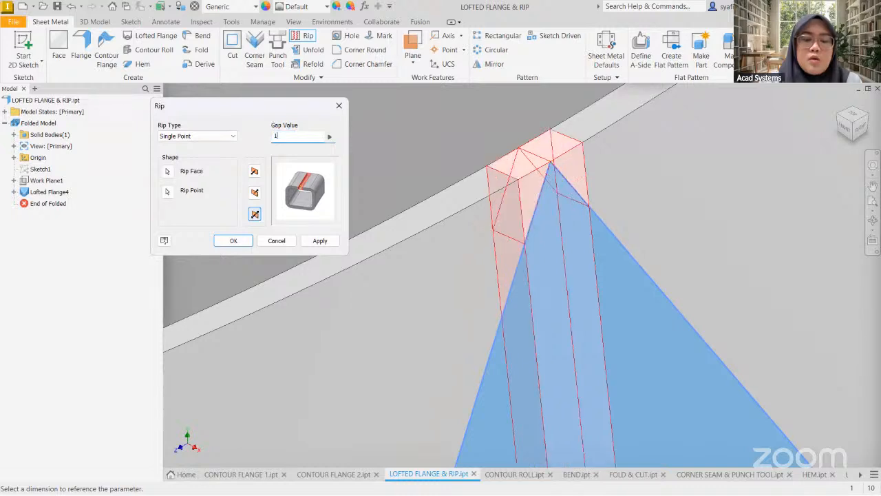
pyautogui.write('.4')
pyautogui.press('BackSpace')
pyautogui.write('5')
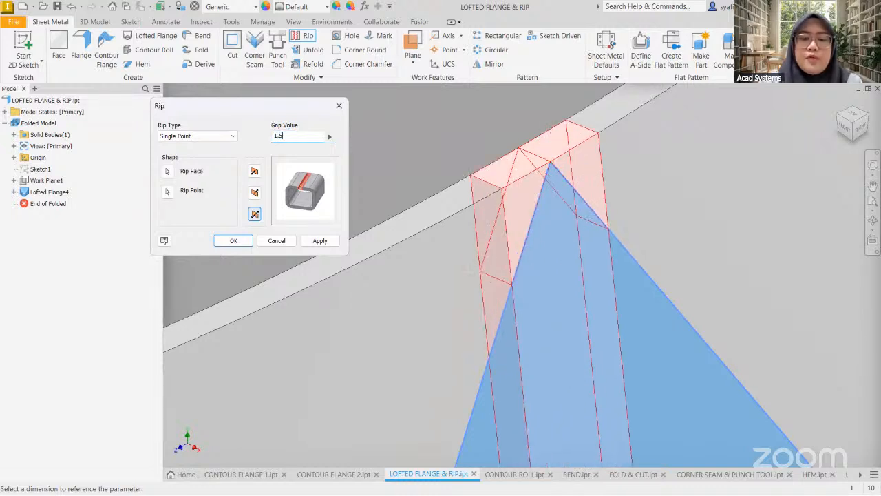
pyautogui.scroll(-5, 540, 257)
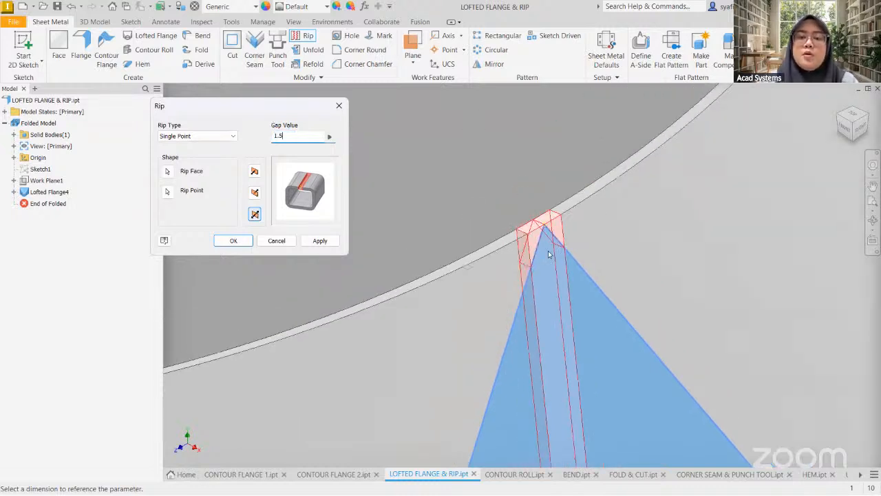
pyautogui.scroll(2, 545, 249)
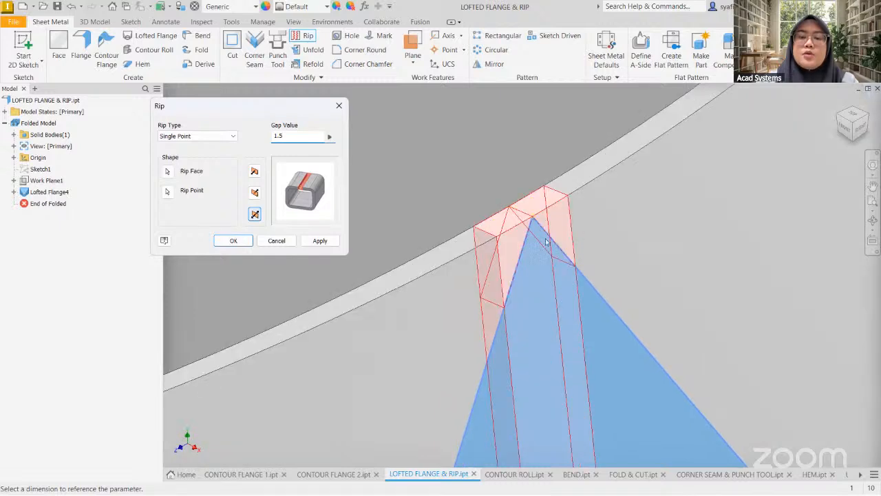
pyautogui.scroll(-3, 451, 276)
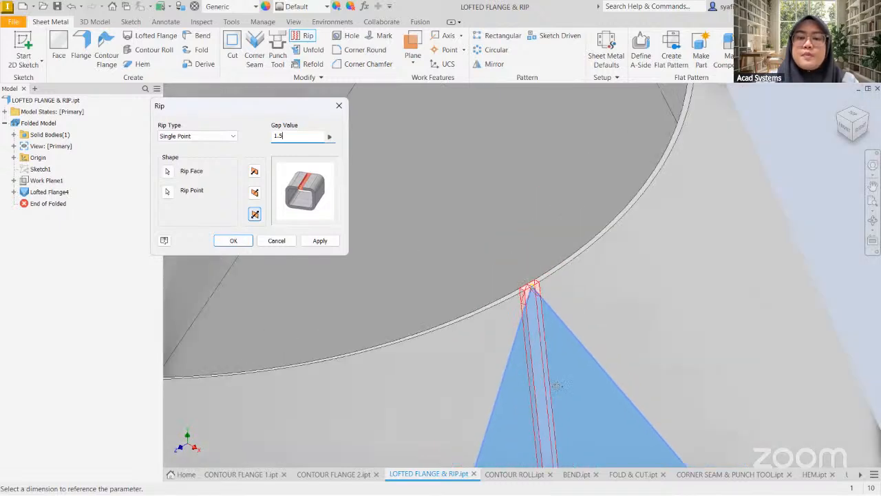
# - Set the rip gap value to 1 mm and create the rip through the triangular face
pyautogui.doubleClick(298, 135)
pyautogui.write('1')
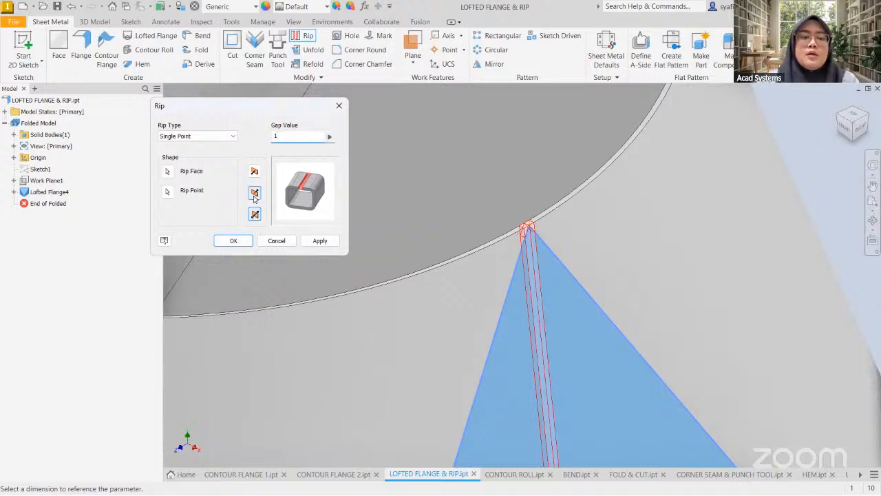
pyautogui.click(232, 240)
pyautogui.scroll(-5, 603, 363)
pyautogui.moveTo(604, 363); pyautogui.dragTo(565, 270, button='middle')
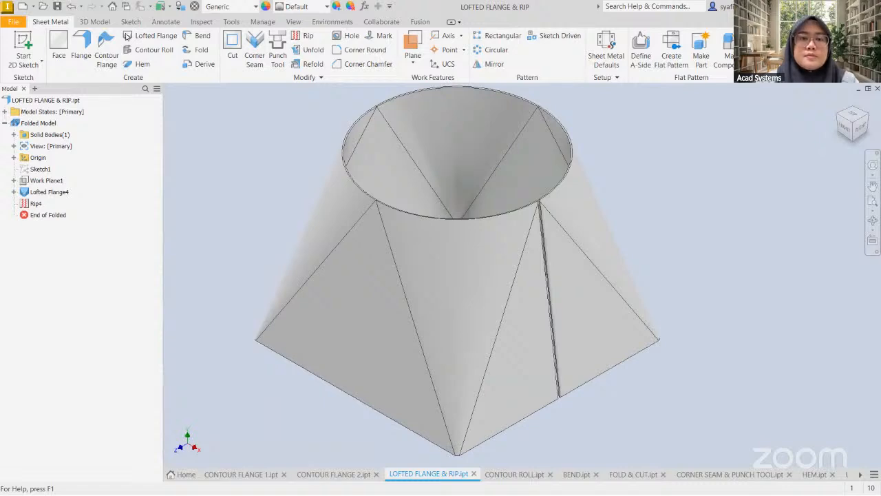
pyautogui.rightClick(40, 194)
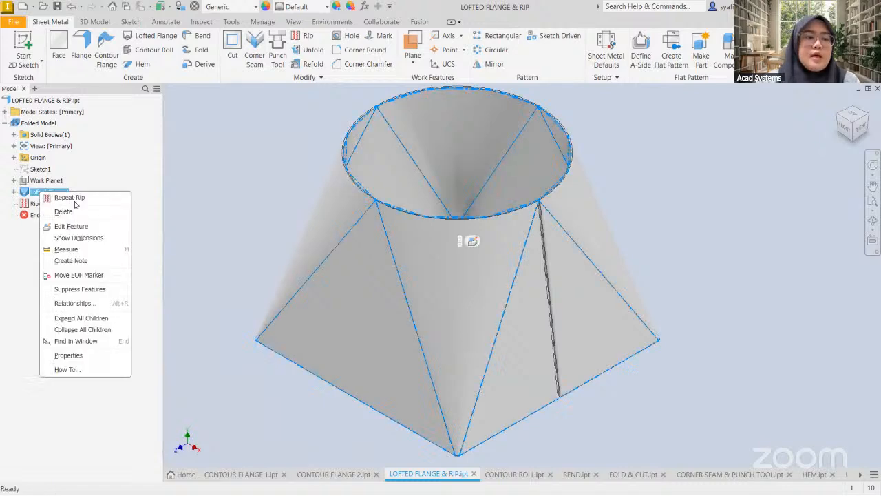
pyautogui.click(71, 226)
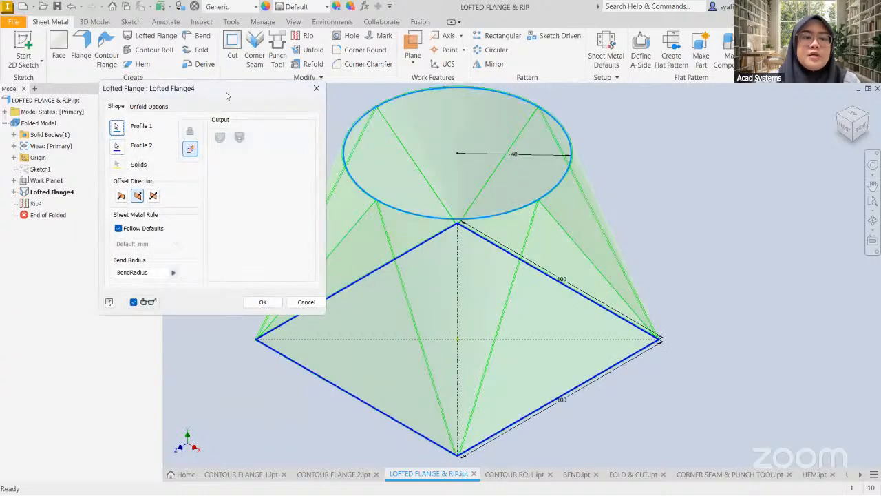
pyautogui.moveTo(227, 89); pyautogui.dragTo(238, 117)
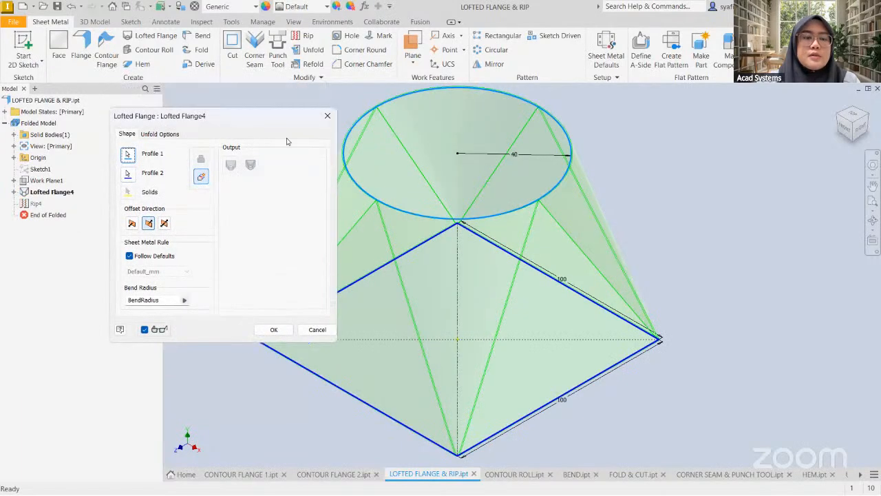
pyautogui.click(327, 116)
# - Try redefining the existing rip as Point to Point on the front-right triangular face, from its upper vertex to the front base corner
pyautogui.rightClick(36, 203)
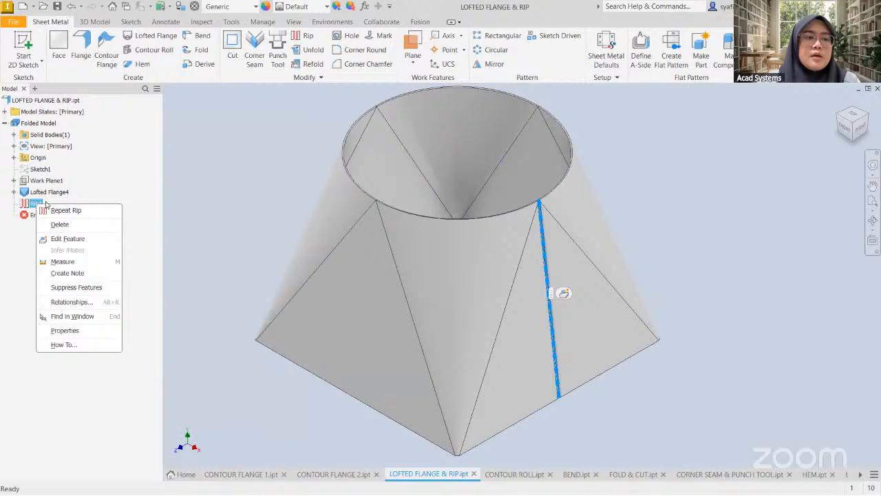
pyautogui.click(88, 238)
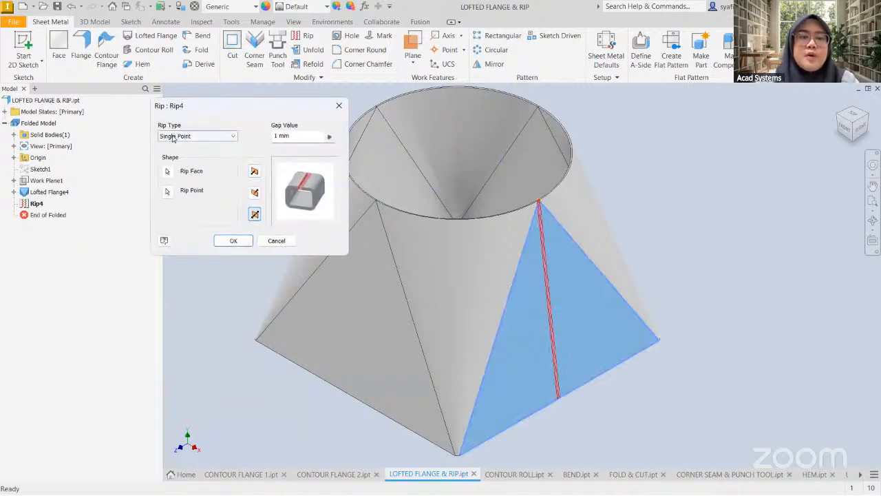
pyautogui.click(175, 139)
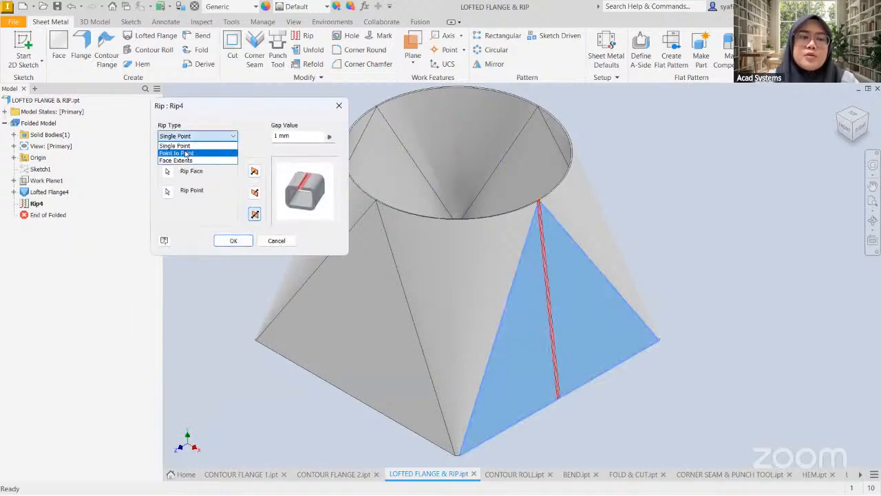
pyautogui.click(185, 154)
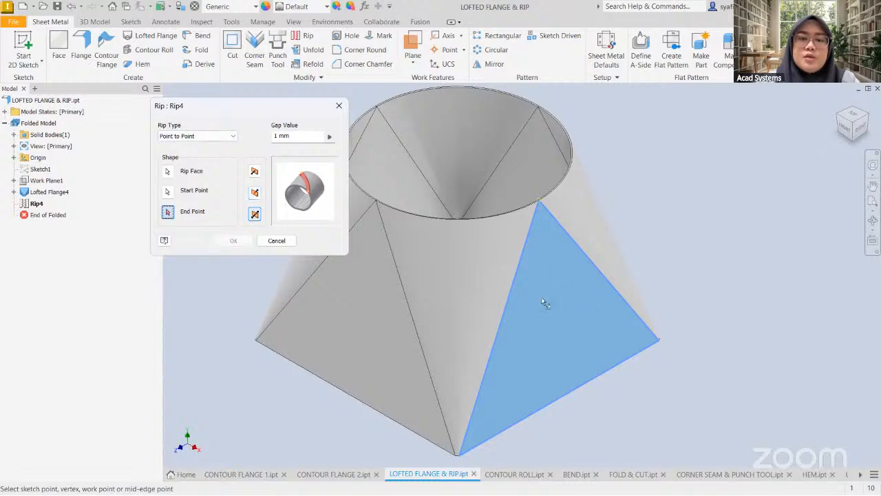
pyautogui.click(168, 172)
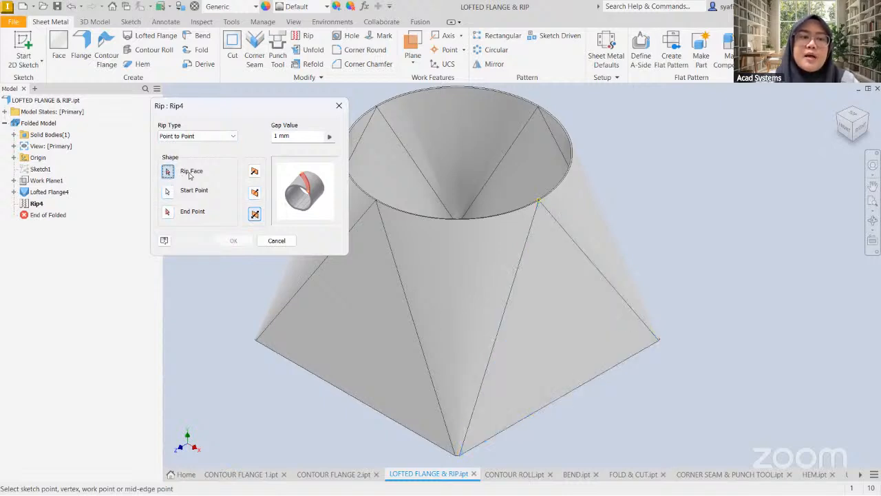
pyautogui.click(591, 363)
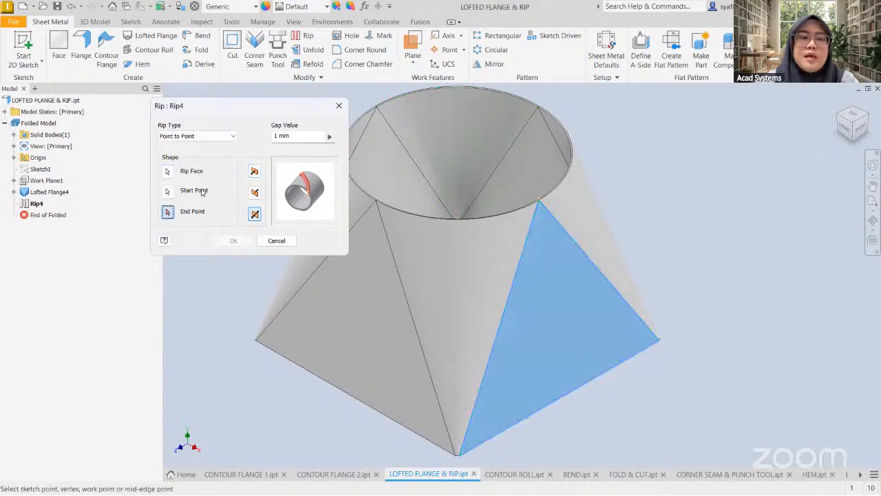
pyautogui.click(167, 193)
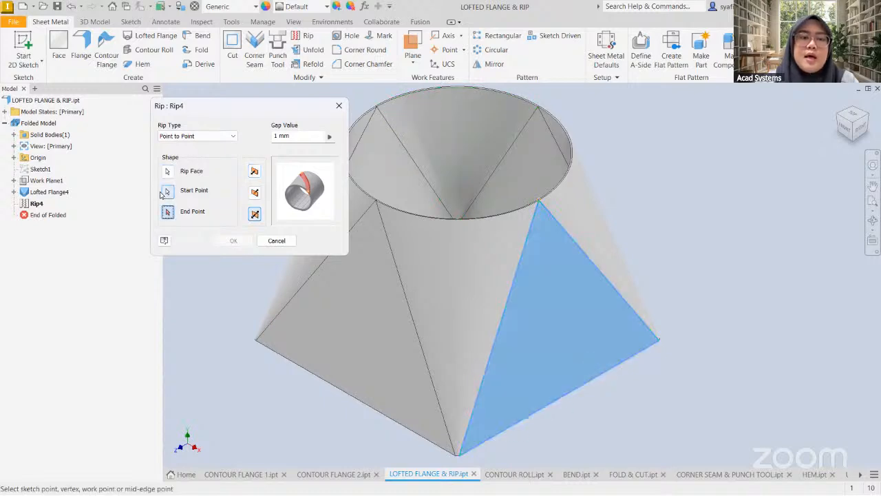
pyautogui.click(540, 202)
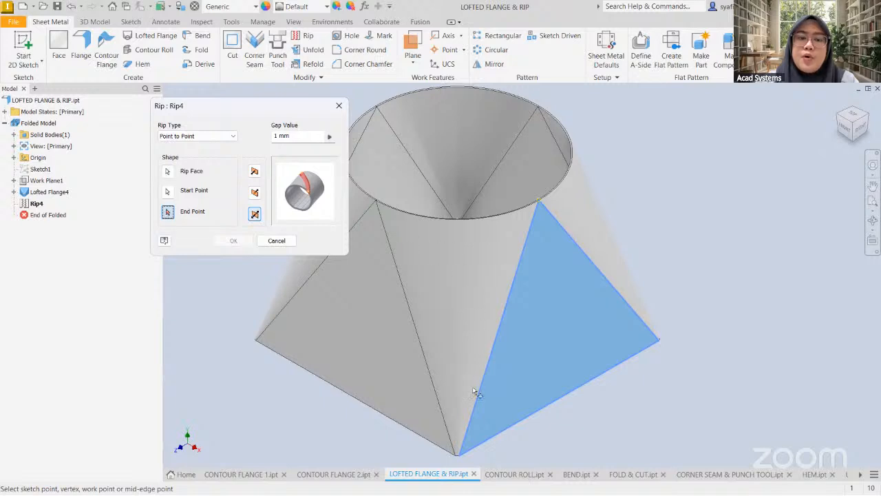
pyautogui.moveTo(469, 421); pyautogui.dragTo(473, 400, button='middle')
pyautogui.click(463, 434)
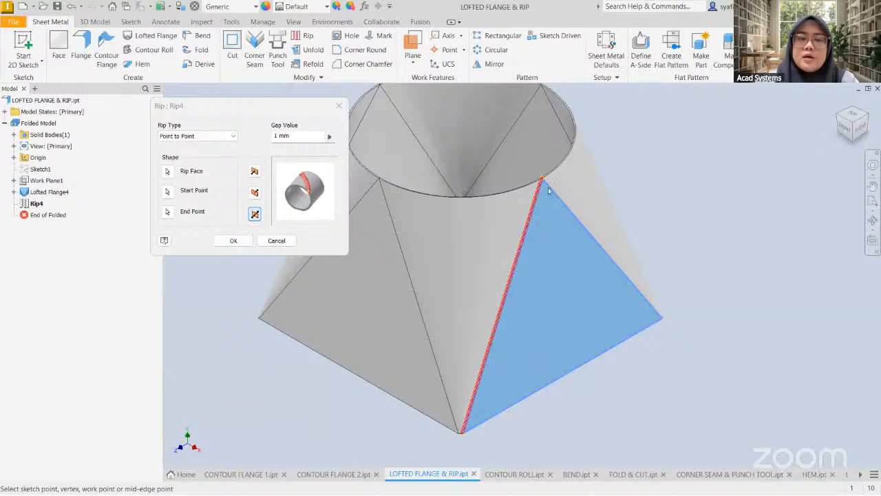
pyautogui.moveTo(520, 256); pyautogui.dragTo(533, 260, button='middle')
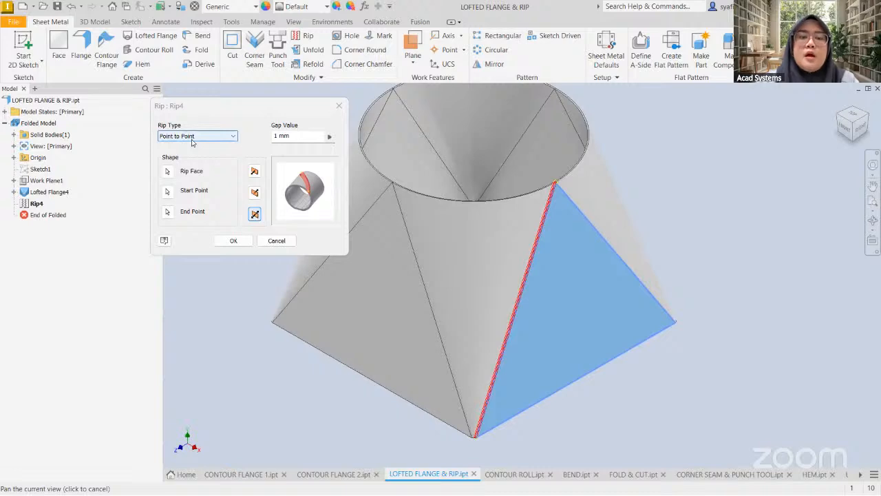
# - Try the Face Extents rip type on the front-right triangular face and apply it
pyautogui.click(192, 138)
pyautogui.click(181, 161)
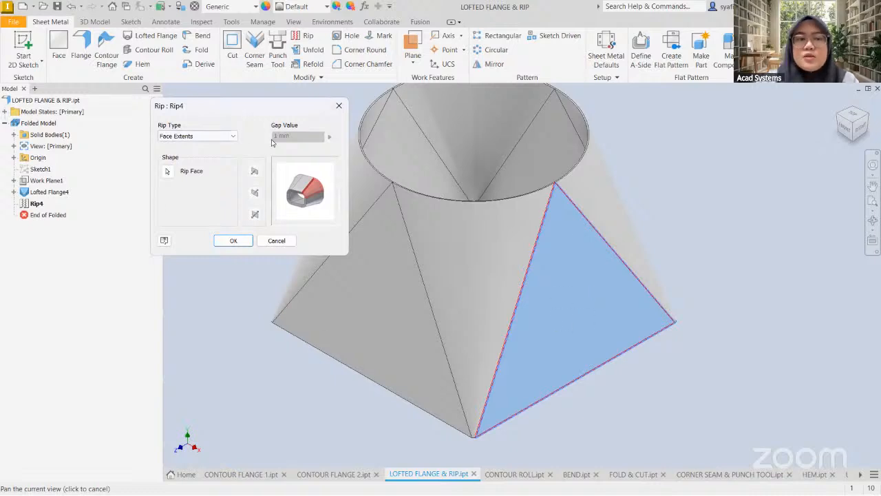
pyautogui.click(233, 241)
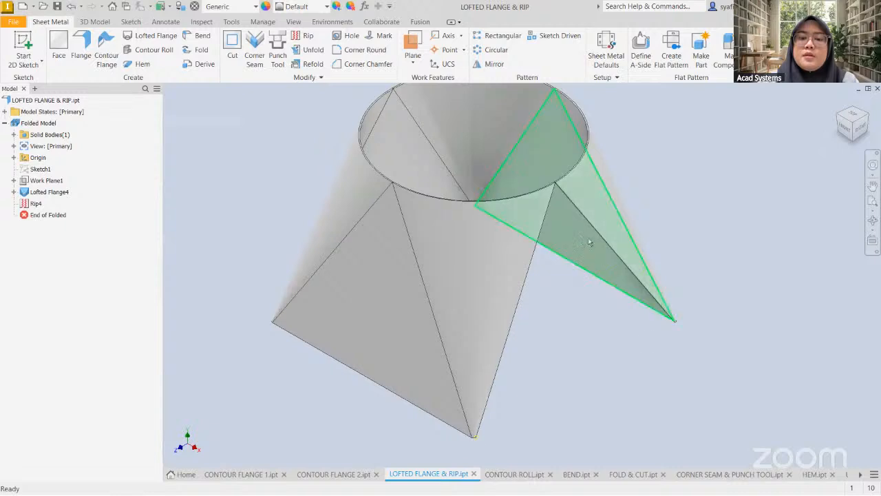
# - Edit the rip to Point to Point with a 1 mm gap, running from the triangular face's upper vertex to the front base corner
pyautogui.rightClick(35, 203)
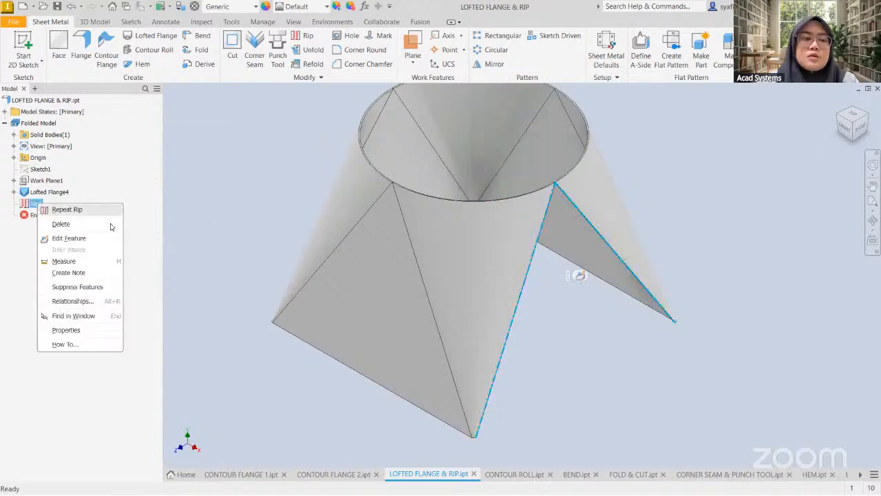
pyautogui.click(76, 237)
pyautogui.click(197, 135)
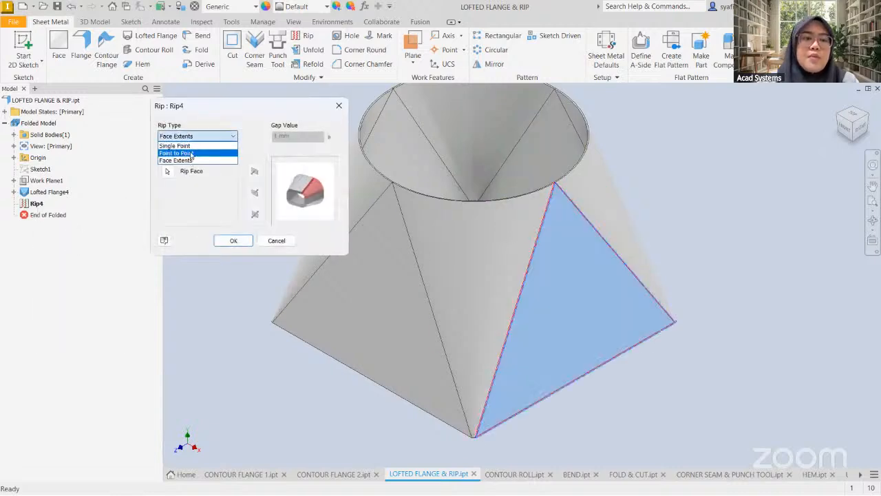
pyautogui.click(192, 153)
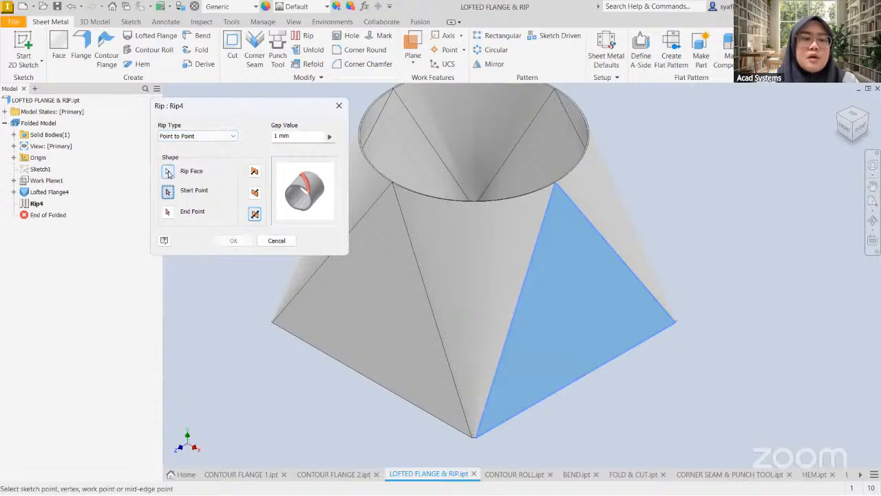
pyautogui.click(562, 181)
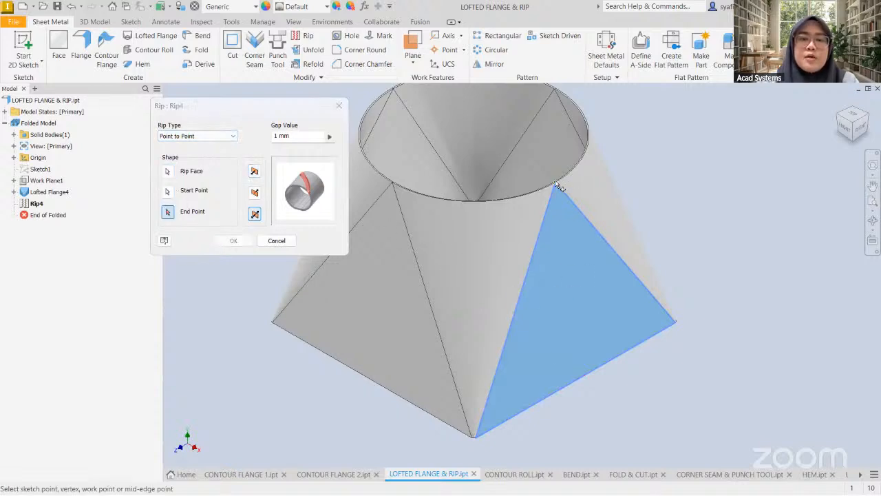
pyautogui.click(477, 436)
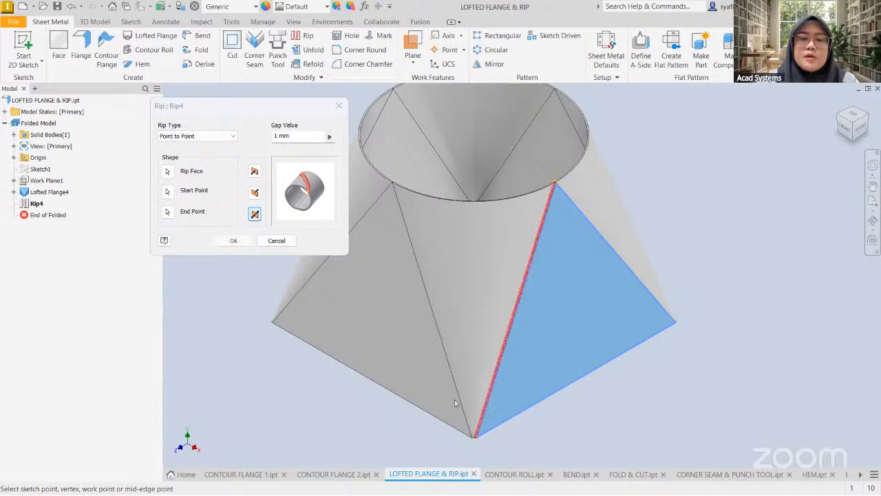
pyautogui.click(233, 240)
# - Create the flat pattern of the ripped lofted flange and return to the folded part
pyautogui.press('F6')
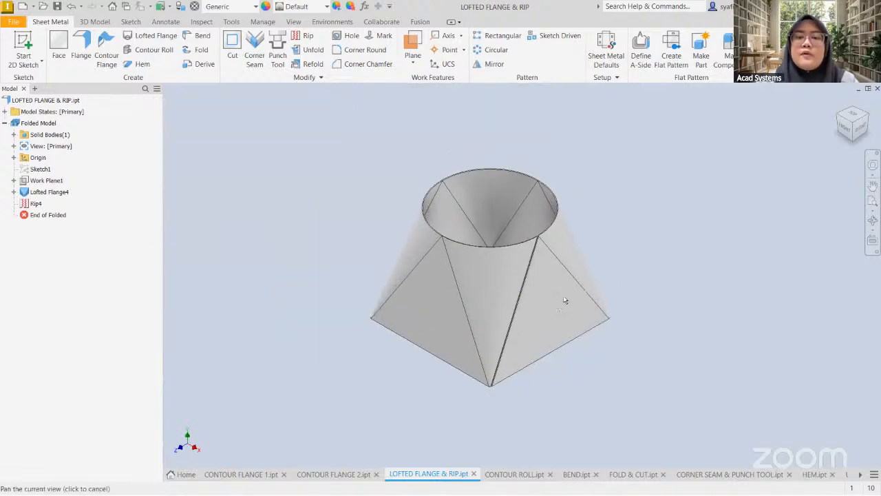
pyautogui.click(673, 60)
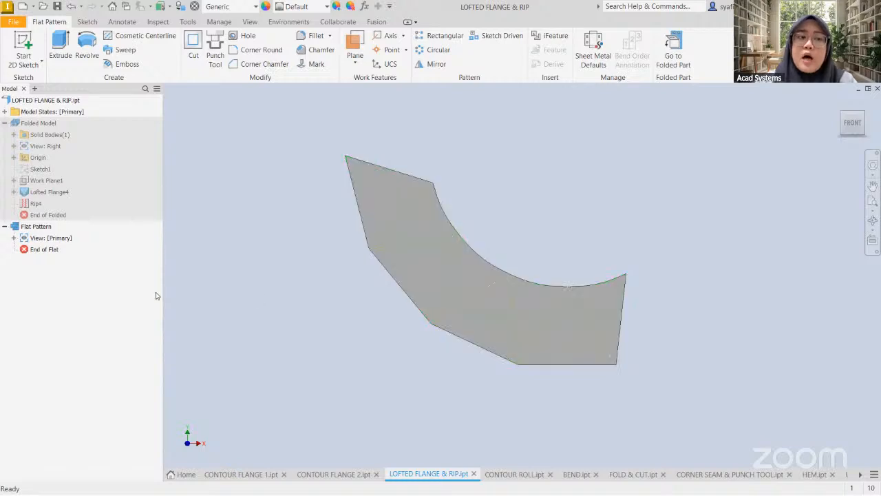
pyautogui.click(675, 60)
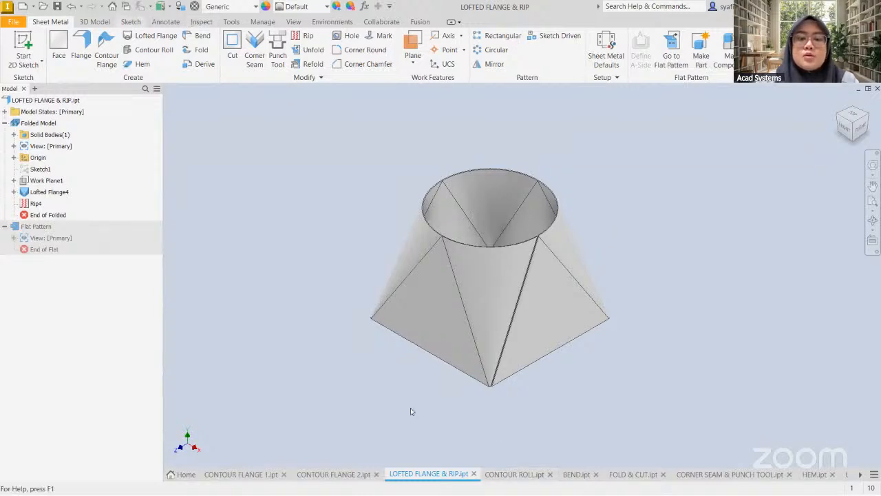
# - In CONTOUR ROLL.ipt, start a Contour Roll of the solid sketch line using the dotted centerline as the axis
pyautogui.click(514, 474)
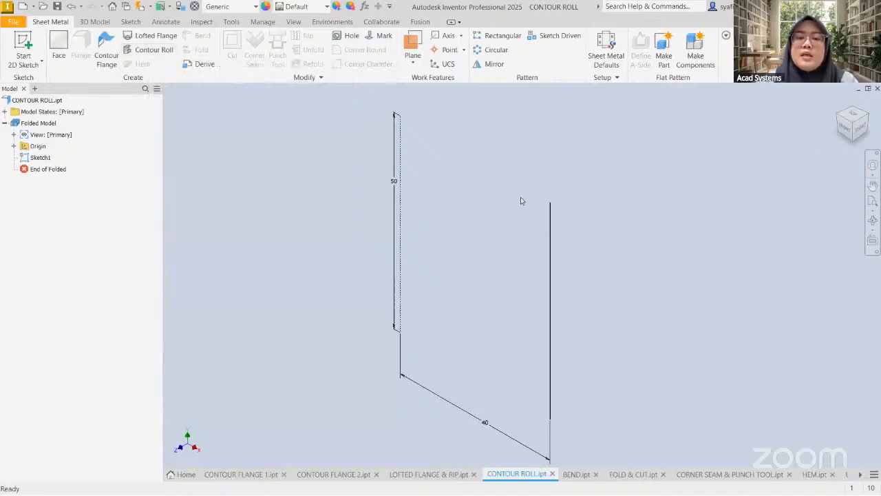
pyautogui.click(172, 48)
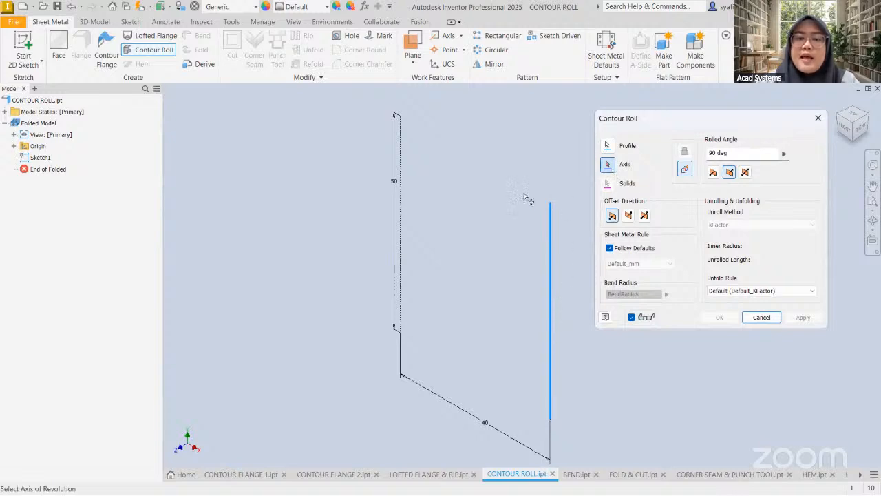
pyautogui.click(402, 200)
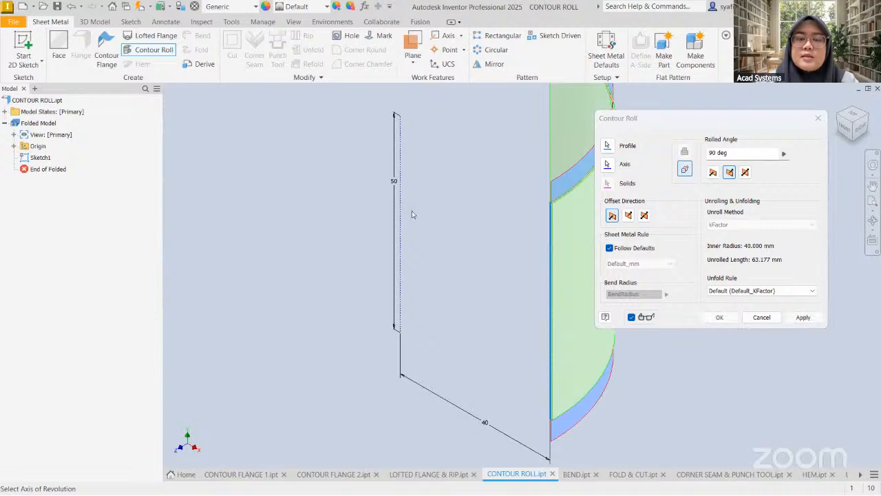
pyautogui.scroll(-3, 516, 268)
pyautogui.moveTo(515, 268); pyautogui.dragTo(460, 306, button='middle')
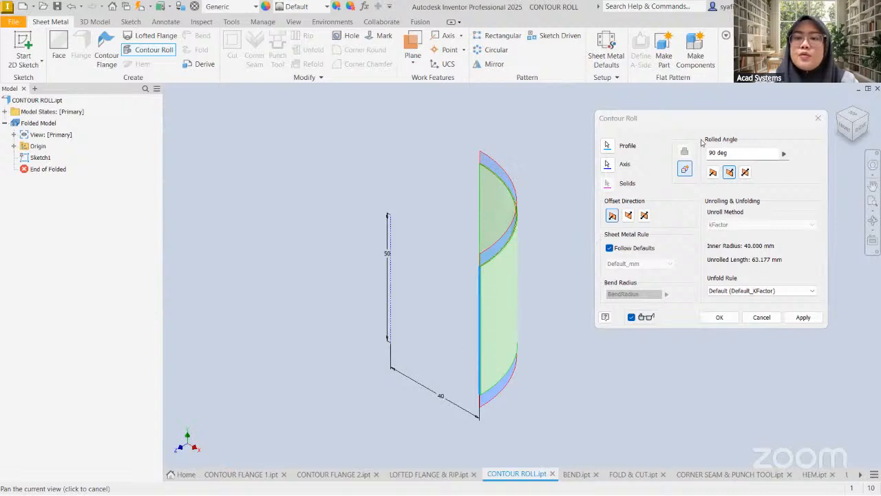
# - Set the rolled angle to 360 degrees and create the contour roll as a full cylinder
pyautogui.tripleClick(733, 153)
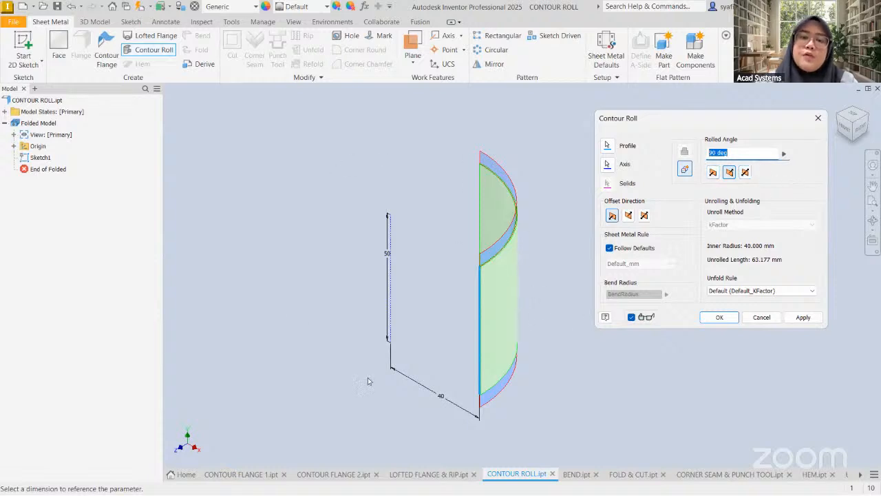
pyautogui.write('360')
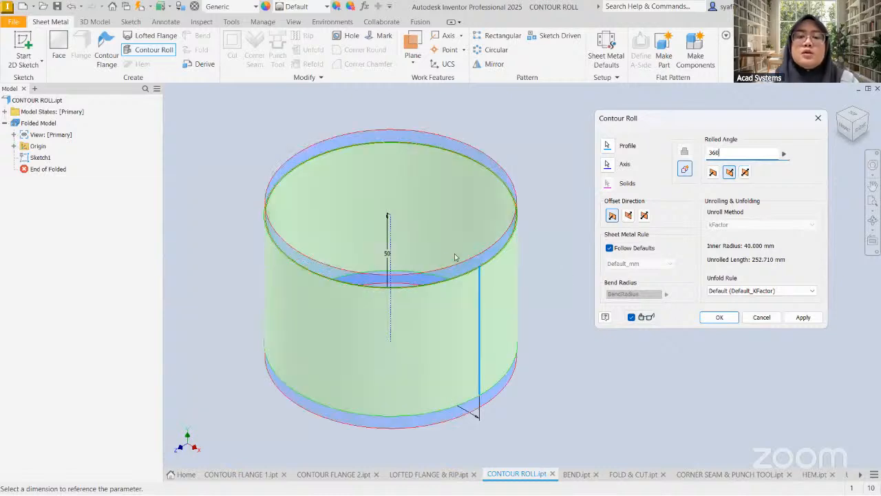
pyautogui.moveTo(412, 249); pyautogui.dragTo(468, 281, button='middle')
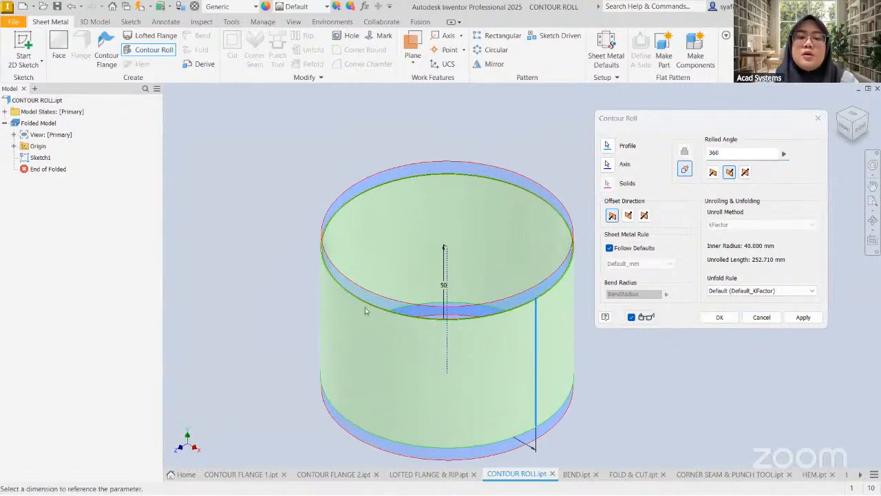
pyautogui.click(729, 318)
pyautogui.moveTo(500, 288); pyautogui.dragTo(523, 269, button='middle')
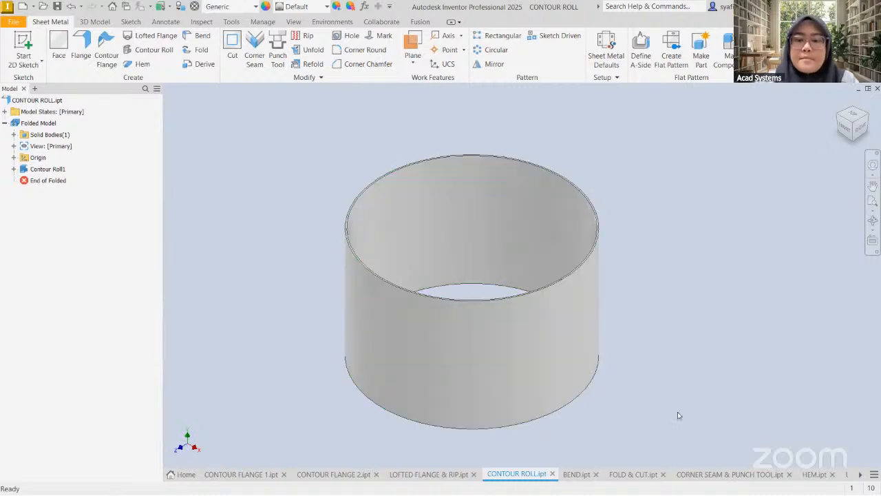
# - Switch to HEM.ipt, place it directly after CONTOUR ROLL.ipt in the document order, and show its plate in an isometric view
pyautogui.moveTo(815, 475); pyautogui.dragTo(583, 478)
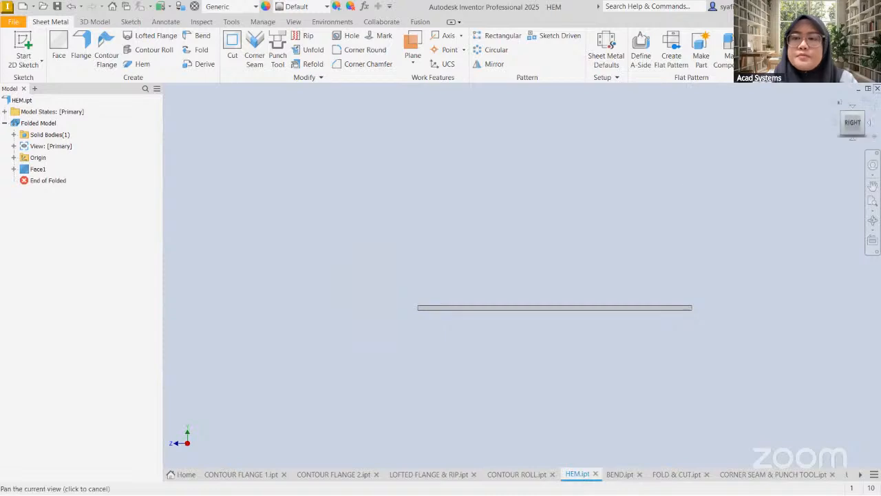
pyautogui.click(865, 114)
pyautogui.moveTo(614, 279); pyautogui.dragTo(607, 281, button='middle')
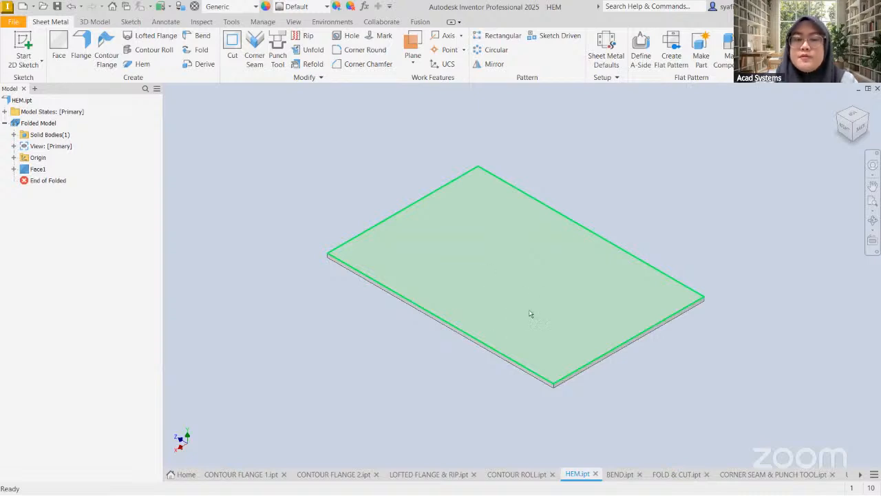
# - Start a Single hem on the upper short edge at the back side of the plate
pyautogui.click(138, 65)
pyautogui.moveTo(586, 266); pyautogui.dragTo(562, 248, button='middle')
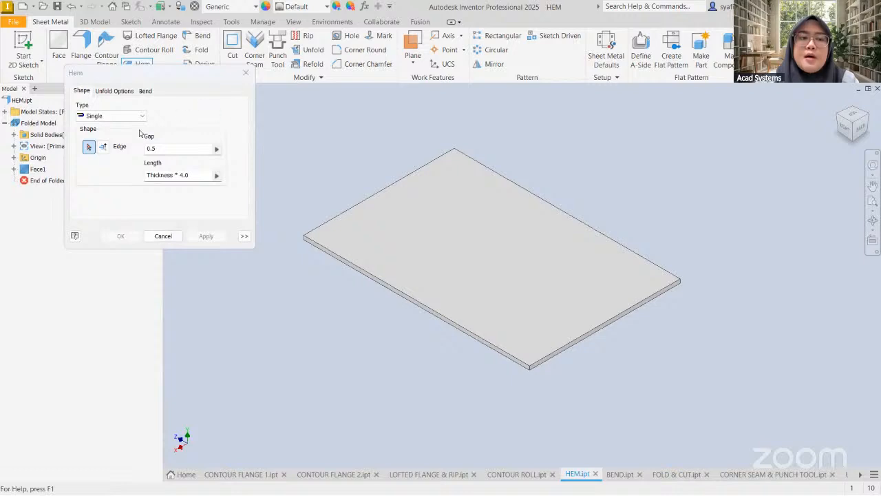
pyautogui.click(100, 117)
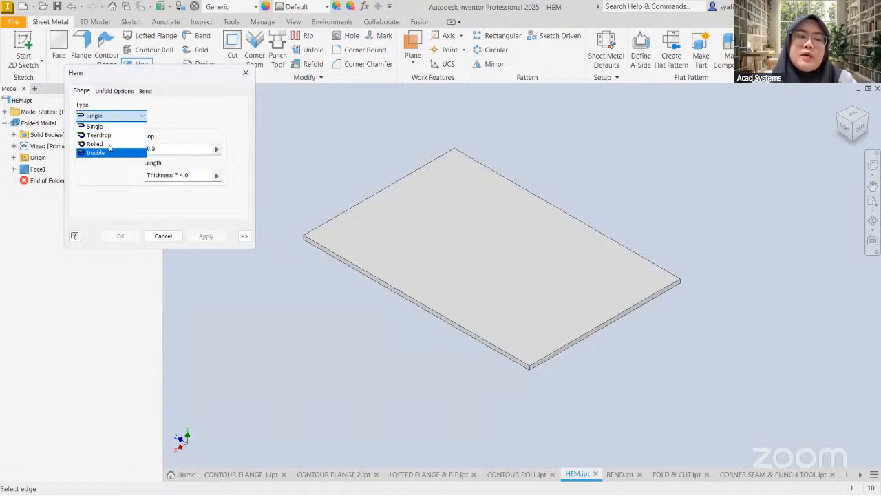
pyautogui.click(103, 128)
pyautogui.scroll(-4, 689, 255)
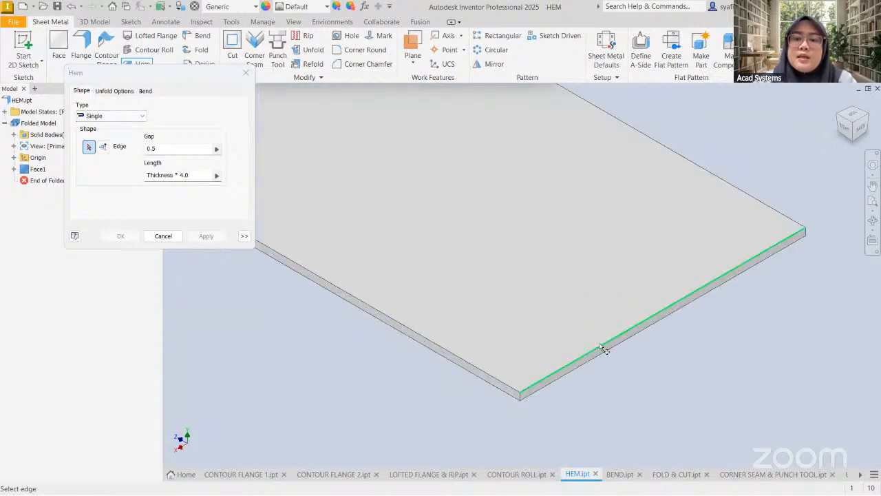
pyautogui.click(602, 346)
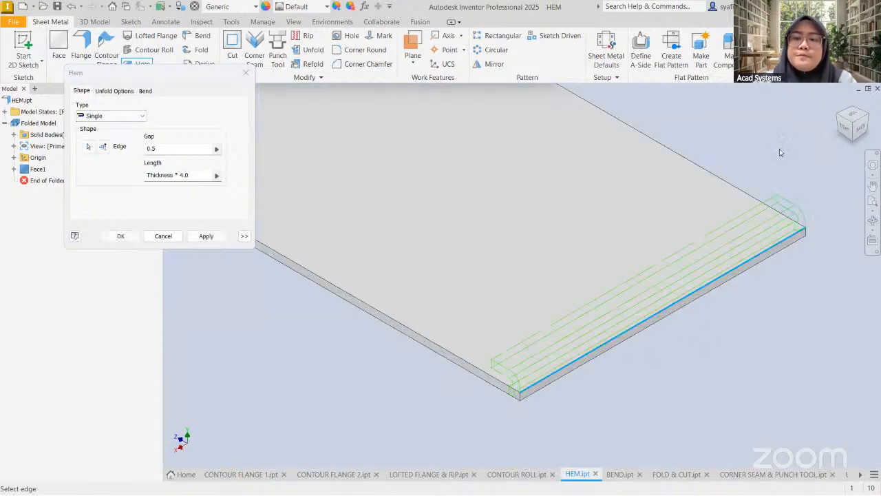
# - Check the hem profile from the right side and create it with gap 0.5 and length Thickness * 4.0
pyautogui.click(847, 131)
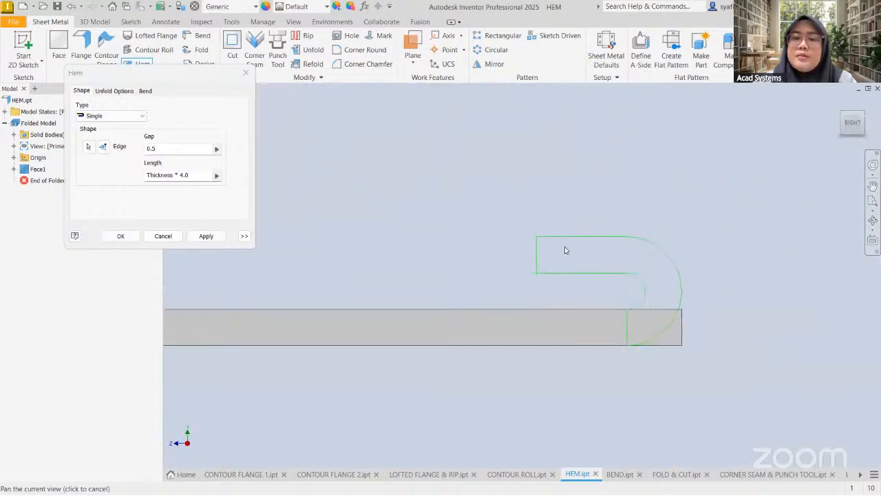
pyautogui.moveTo(644, 286); pyautogui.dragTo(655, 256)
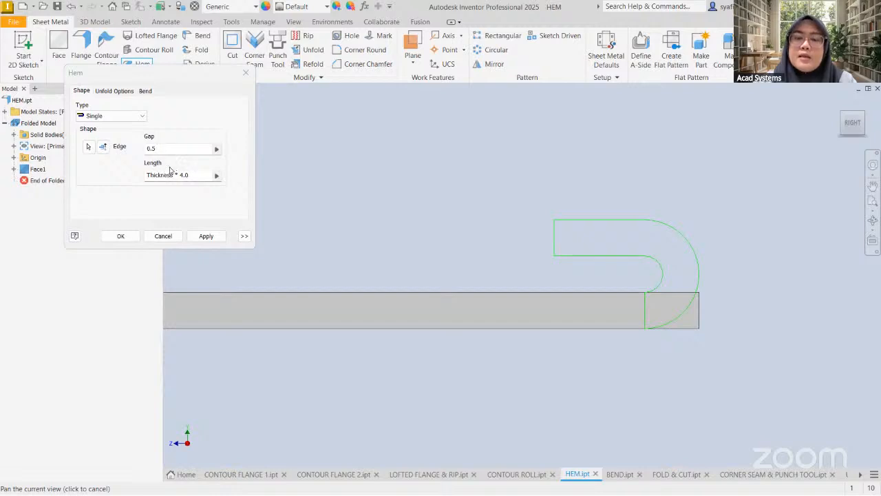
pyautogui.moveTo(536, 299); pyautogui.dragTo(599, 285, button='middle')
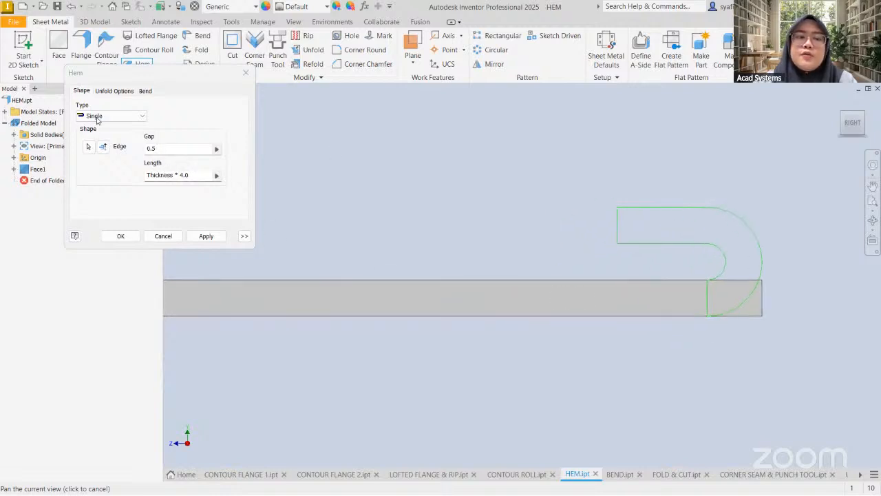
pyautogui.click(121, 237)
pyautogui.click(864, 117)
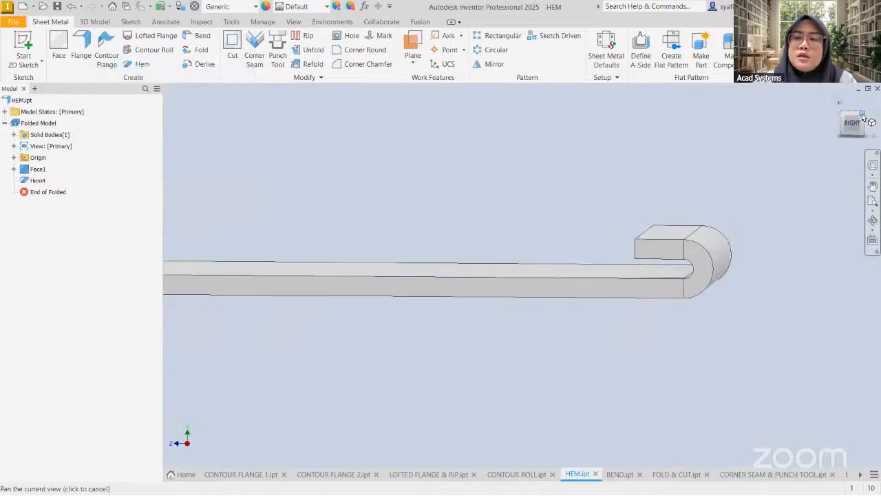
pyautogui.scroll(4, 569, 352)
pyautogui.moveTo(650, 357); pyautogui.dragTo(665, 318, button='middle')
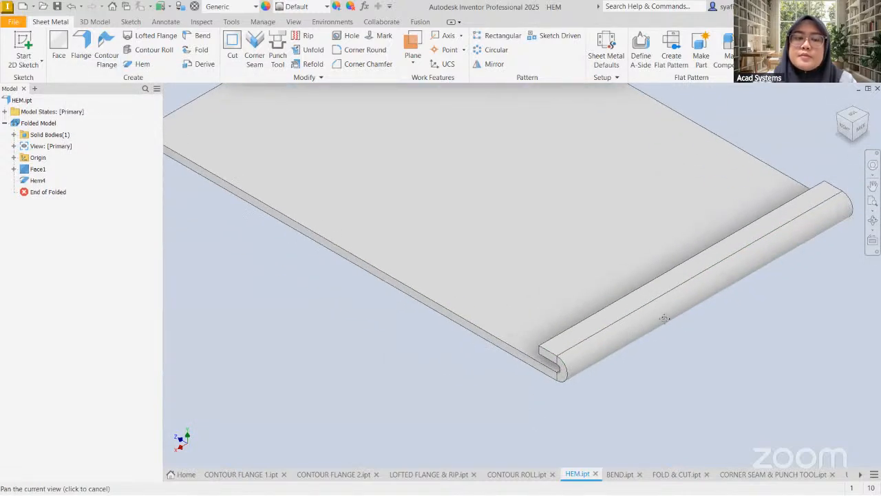
# - Edit the plate's hem feature and change its type to Teardrop
pyautogui.rightClick(36, 180)
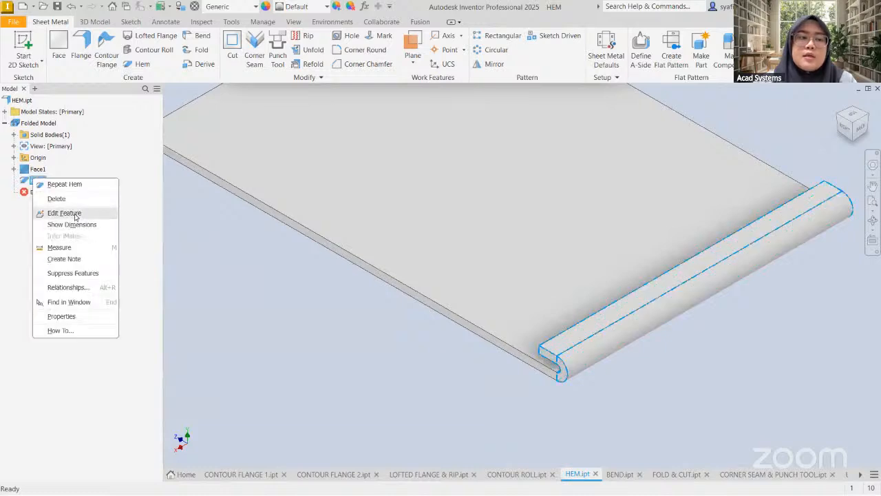
pyautogui.click(64, 213)
pyautogui.click(853, 132)
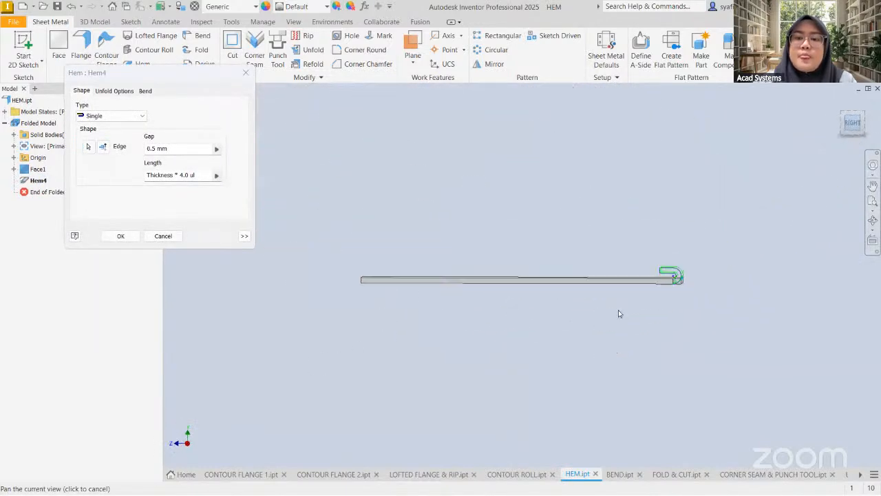
pyautogui.scroll(5, 615, 310)
pyautogui.moveTo(659, 232); pyautogui.dragTo(477, 336, button='middle')
pyautogui.scroll(2, 549, 272)
pyautogui.moveTo(548, 272); pyautogui.dragTo(510, 261, button='middle')
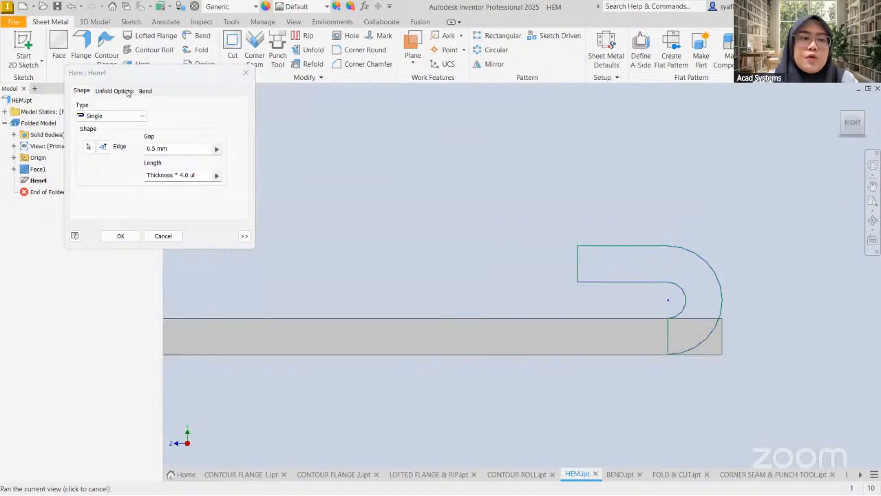
pyautogui.click(112, 116)
pyautogui.click(102, 135)
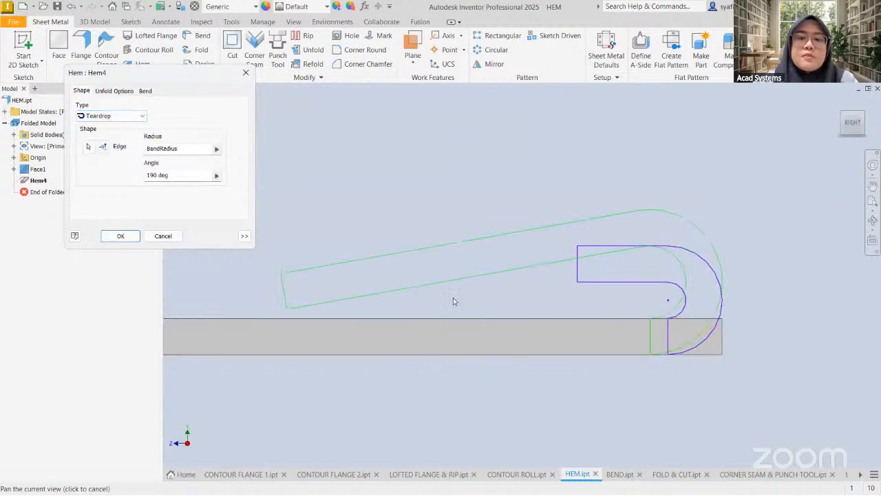
# - Set the teardrop hem's angle to 200 degrees and apply the edit
pyautogui.moveTo(453, 301); pyautogui.dragTo(674, 224, button='middle')
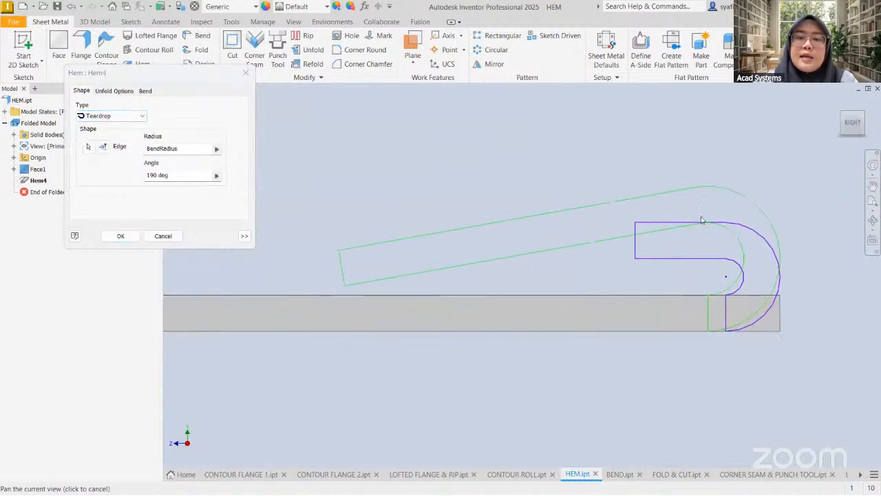
pyautogui.click(162, 172)
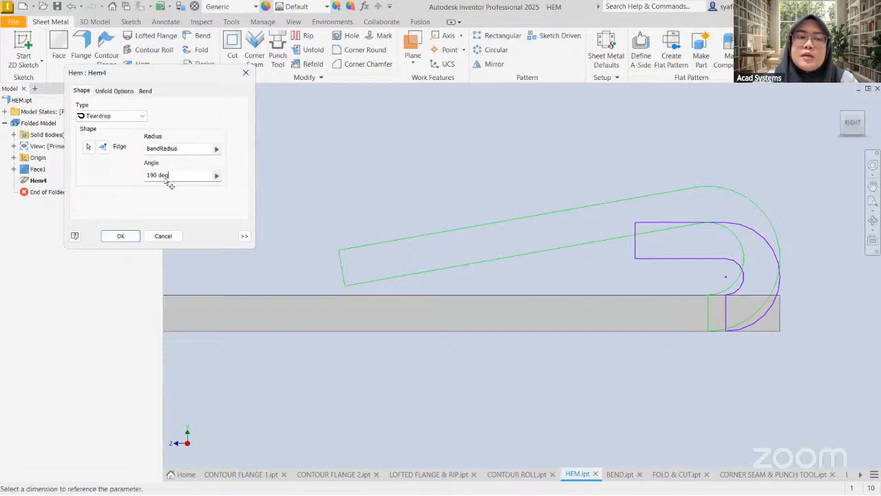
pyautogui.moveTo(168, 175); pyautogui.dragTo(132, 181)
pyautogui.write('1')
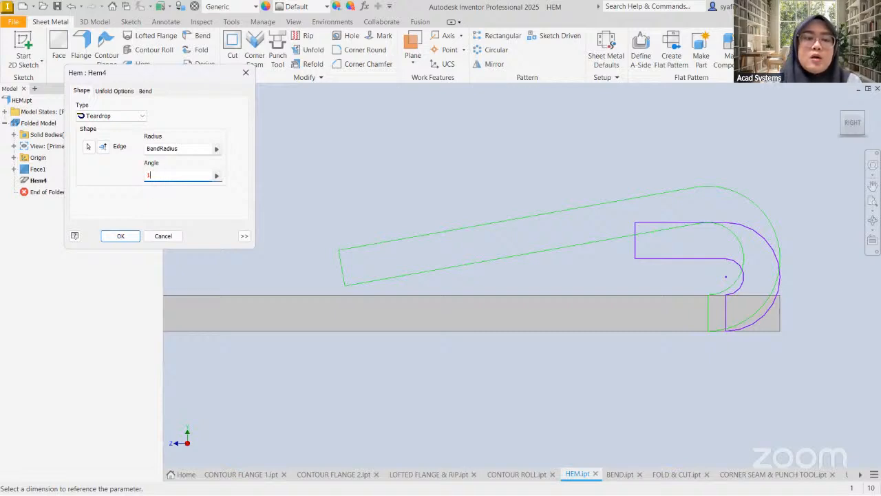
pyautogui.write('8200')
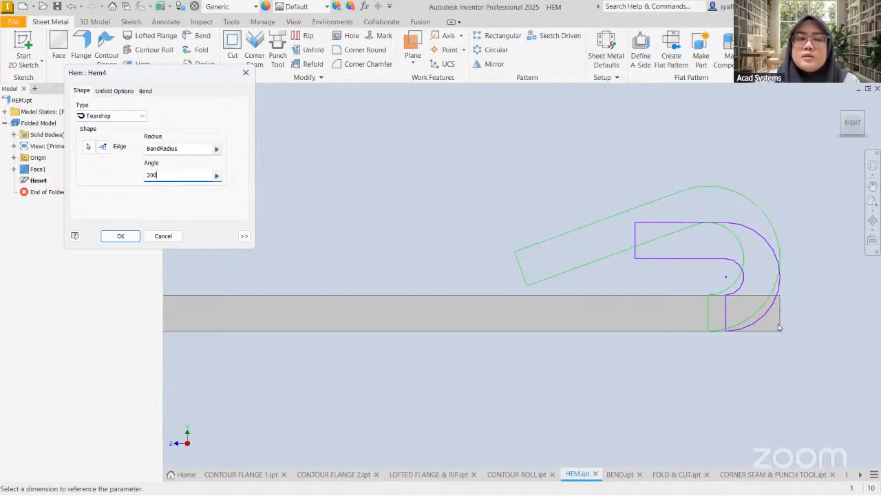
pyautogui.click(116, 237)
pyautogui.scroll(3, 330, 216)
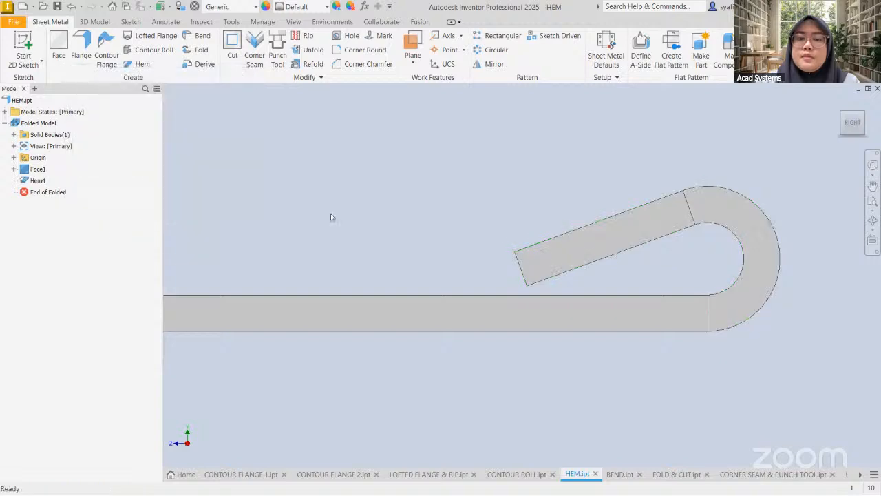
pyautogui.moveTo(602, 268)
pyautogui.mouseDown(button='middle')
pyautogui.moveTo(604, 321)
pyautogui.moveTo(664, 290)
pyautogui.moveTo(596, 274)
pyautogui.mouseUp(button='middle')
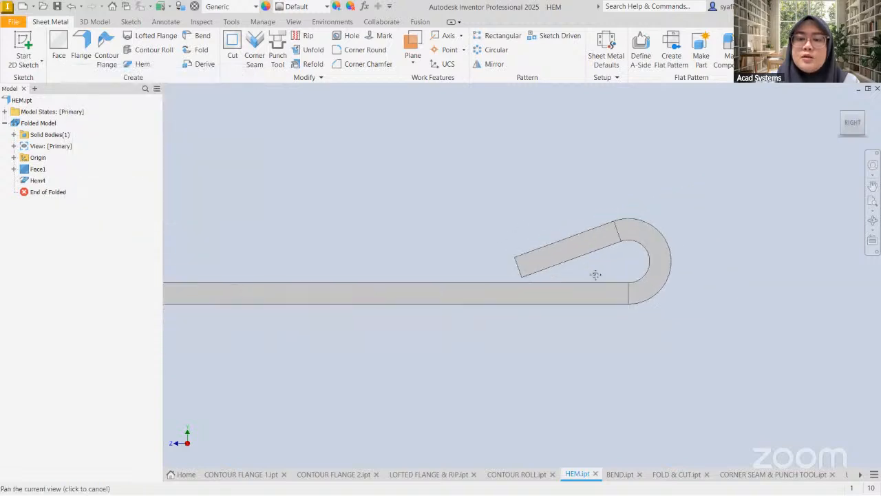
# - Edit the teardrop hem again and change its type to Rolled
pyautogui.rightClick(27, 181)
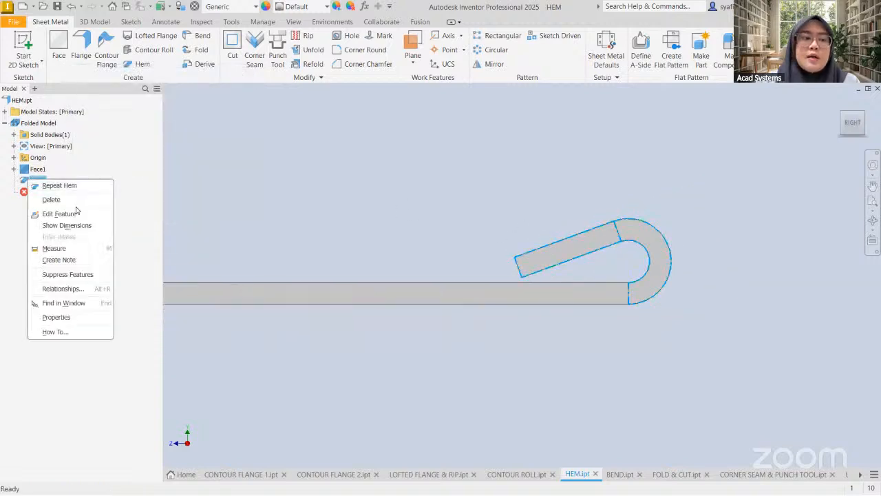
pyautogui.click(72, 214)
pyautogui.click(142, 121)
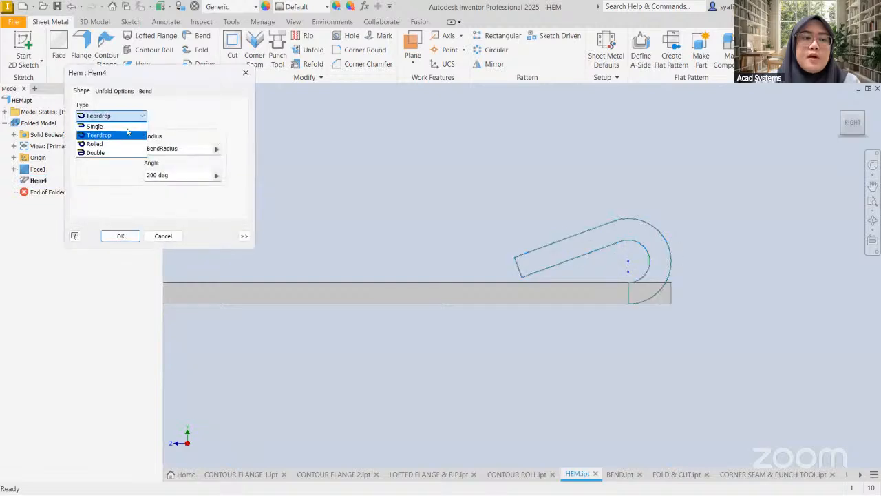
pyautogui.click(113, 144)
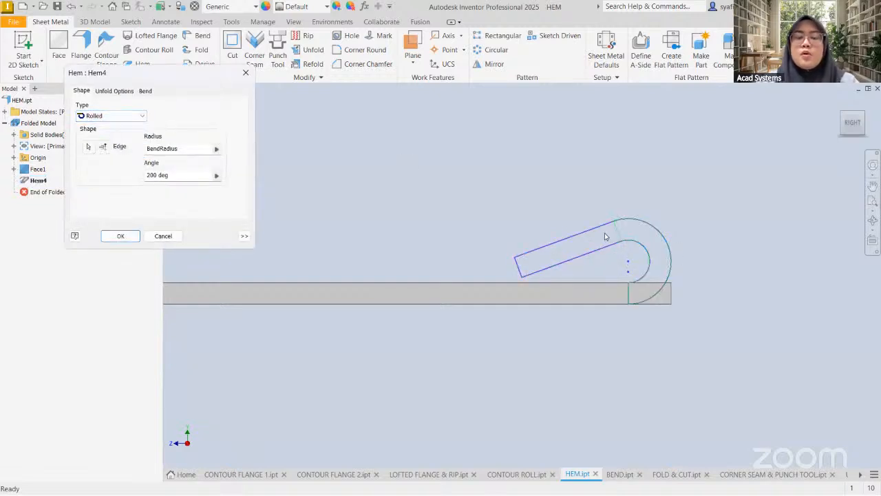
pyautogui.moveTo(558, 228); pyautogui.dragTo(459, 219, button='middle')
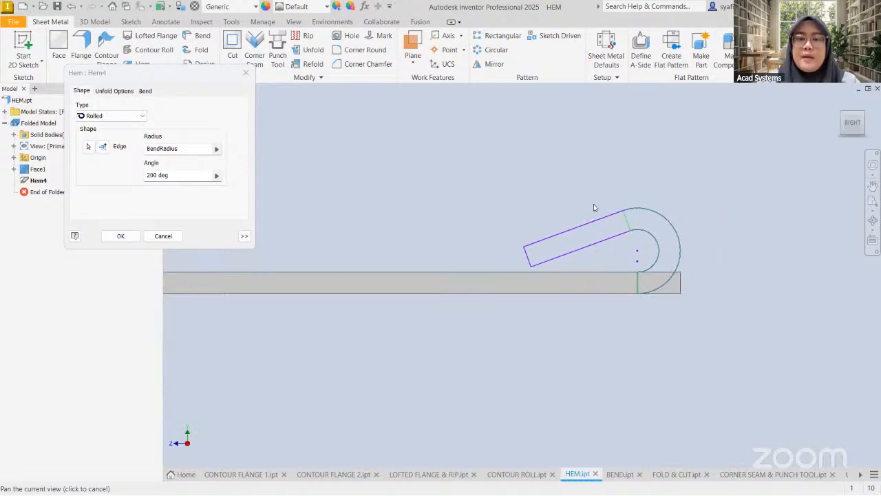
pyautogui.moveTo(595, 207); pyautogui.dragTo(566, 212, button='middle')
pyautogui.scroll(2, 463, 215)
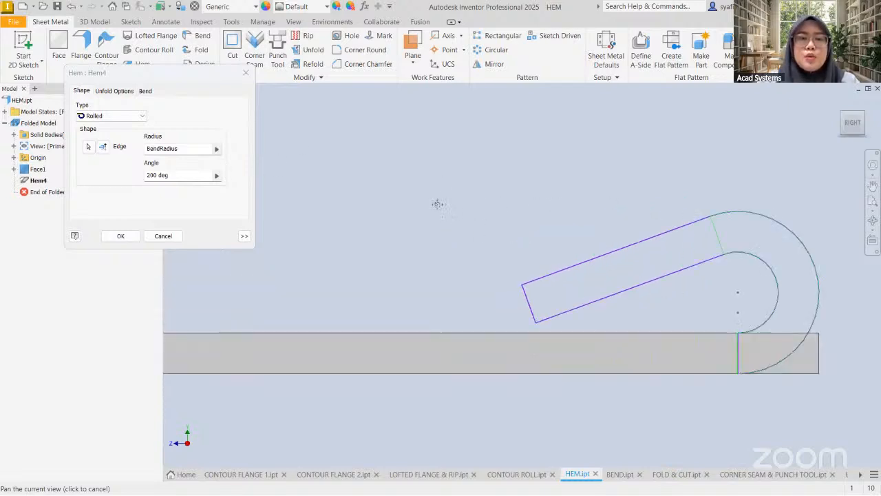
# - Set the rolled hem's angle to 270 degrees, apply the edit, and show the part in an isometric view
pyautogui.click(168, 174)
pyautogui.doubleClick(168, 174)
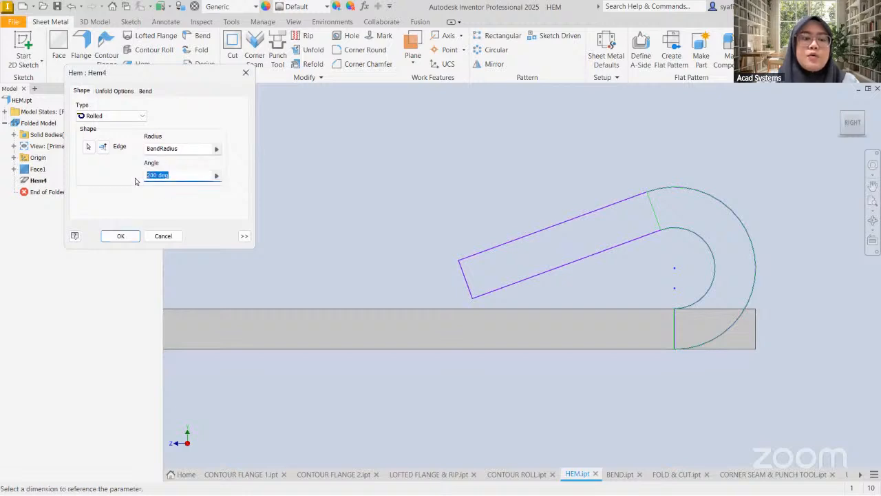
pyautogui.write('270')
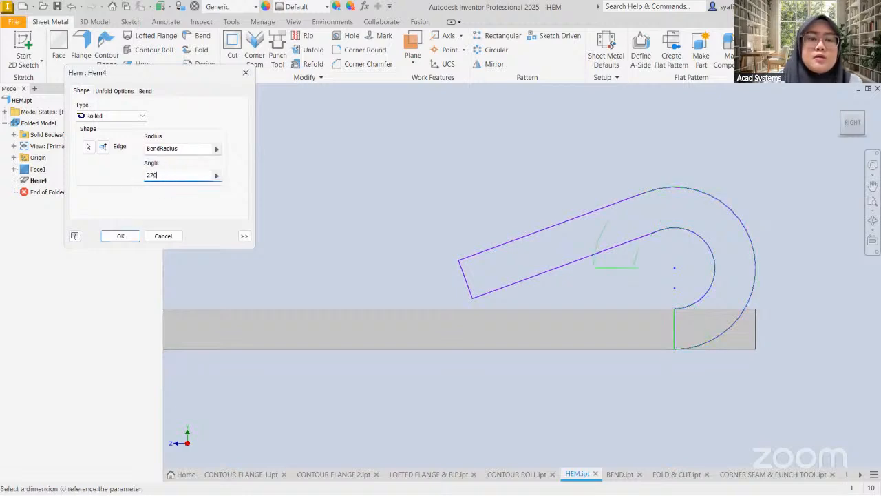
pyautogui.scroll(2, 688, 243)
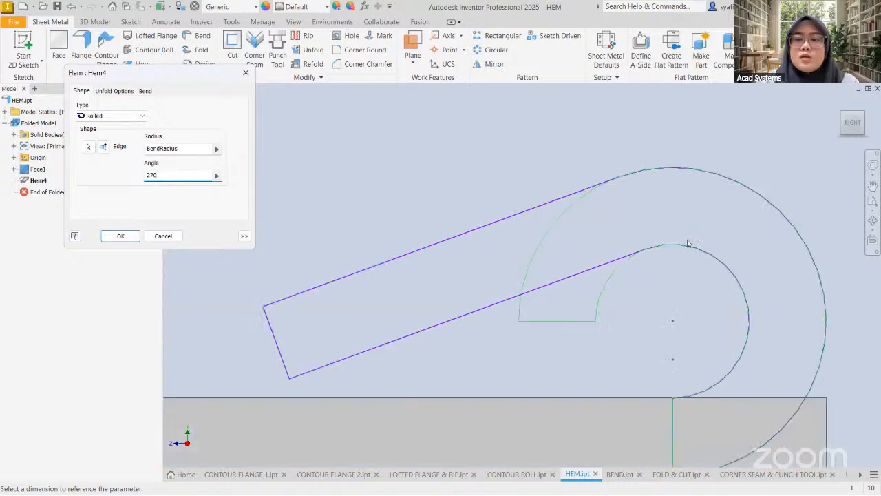
pyautogui.moveTo(688, 243); pyautogui.dragTo(656, 227, button='middle')
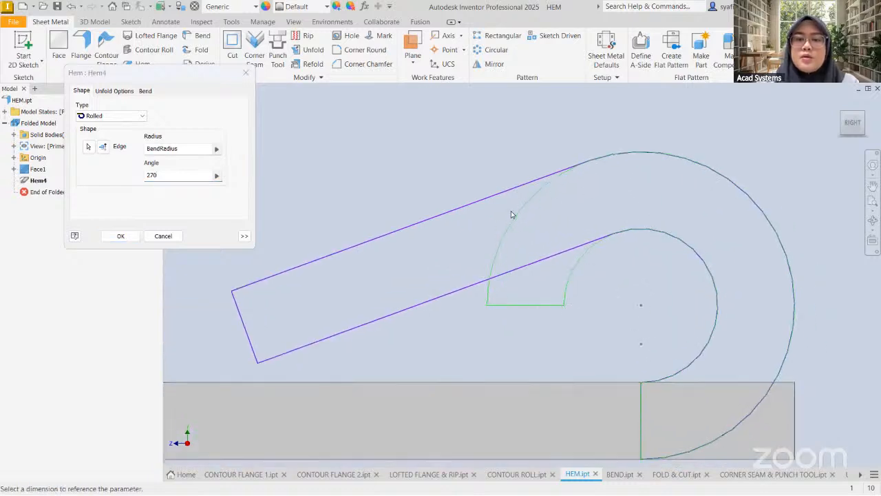
pyautogui.click(120, 236)
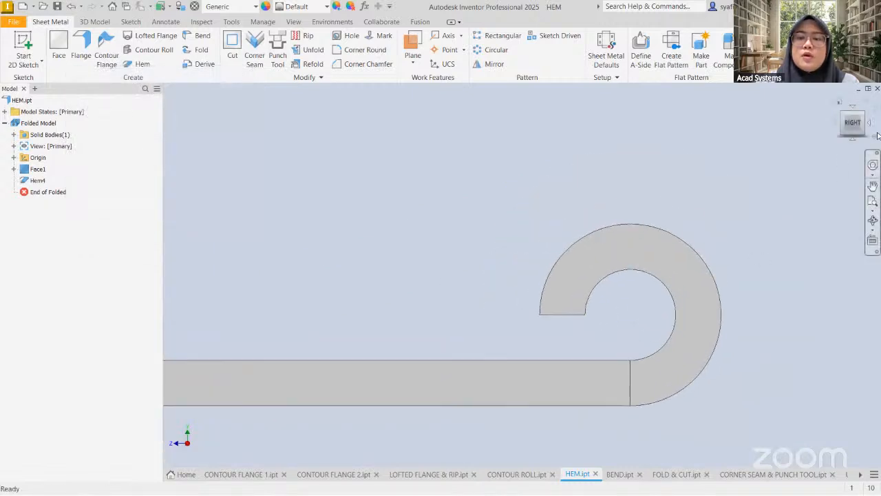
pyautogui.click(865, 112)
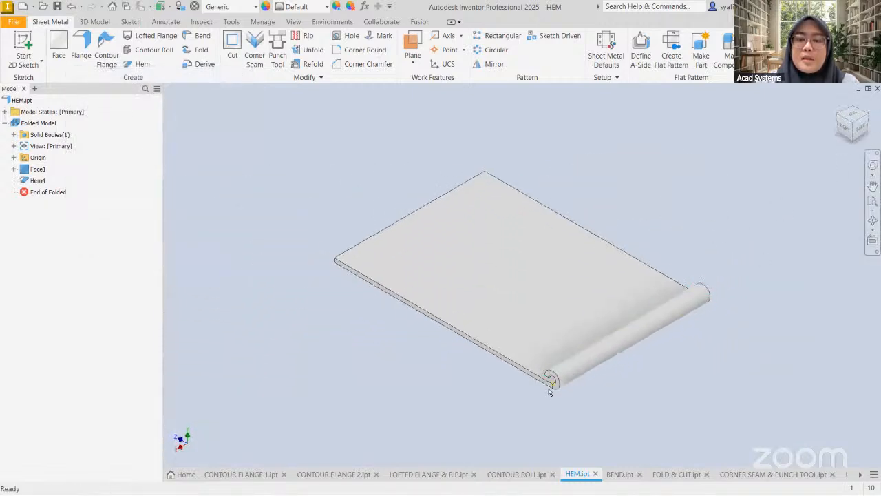
pyautogui.scroll(3, 647, 345)
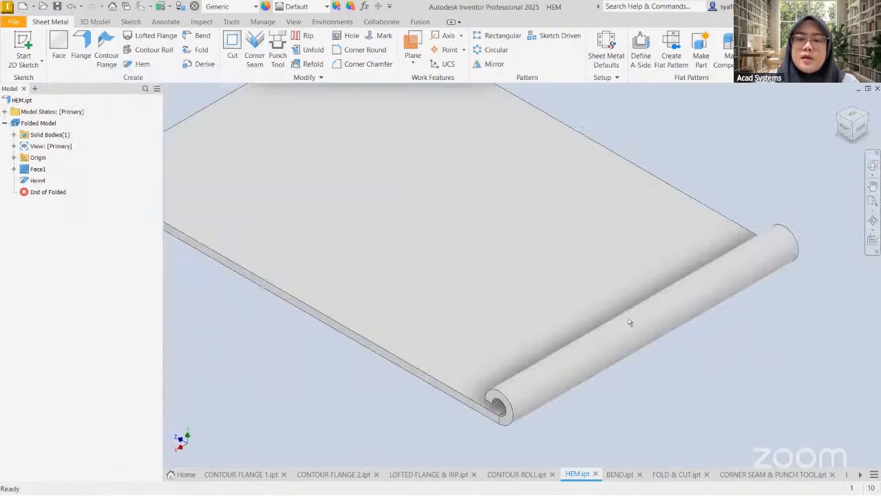
# - Edit the plate's rolled hem from a side view and change its type to Double
pyautogui.click(846, 131)
pyautogui.scroll(3, 482, 256)
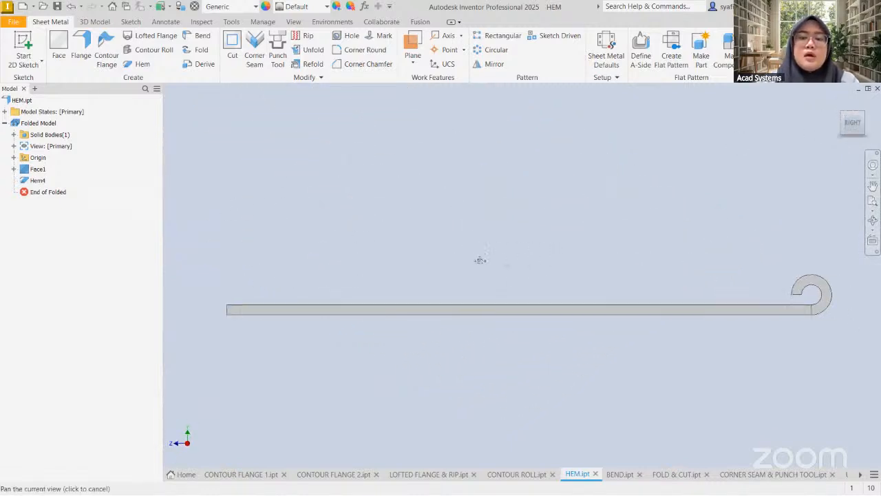
pyautogui.click(31, 179)
pyautogui.rightClick(34, 178)
pyautogui.click(74, 215)
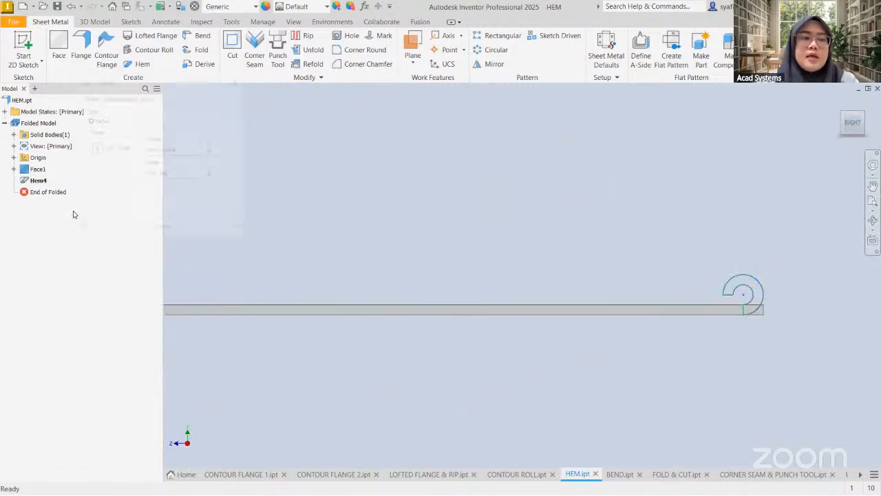
pyautogui.click(110, 115)
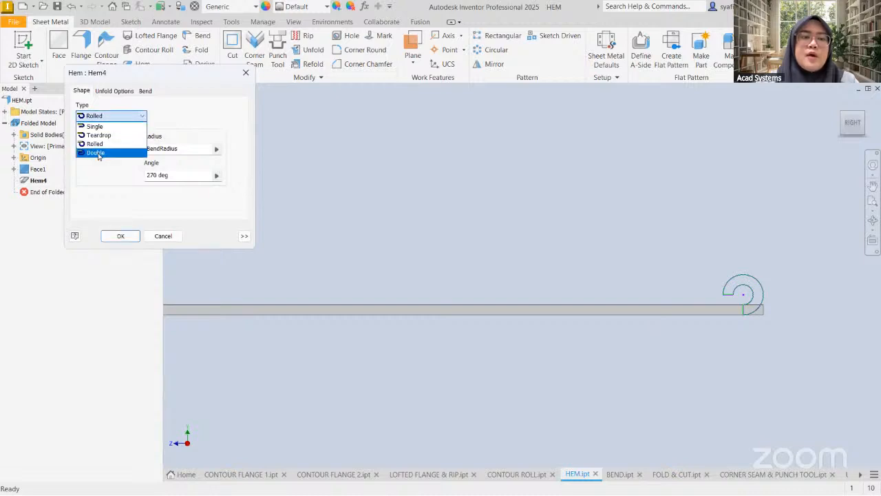
pyautogui.click(99, 153)
pyautogui.scroll(2, 790, 318)
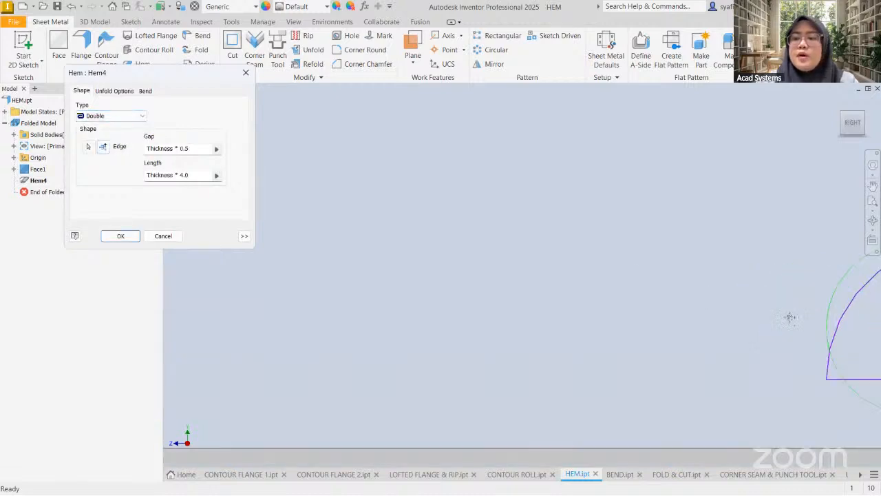
pyautogui.moveTo(790, 318); pyautogui.dragTo(344, 248, button='middle')
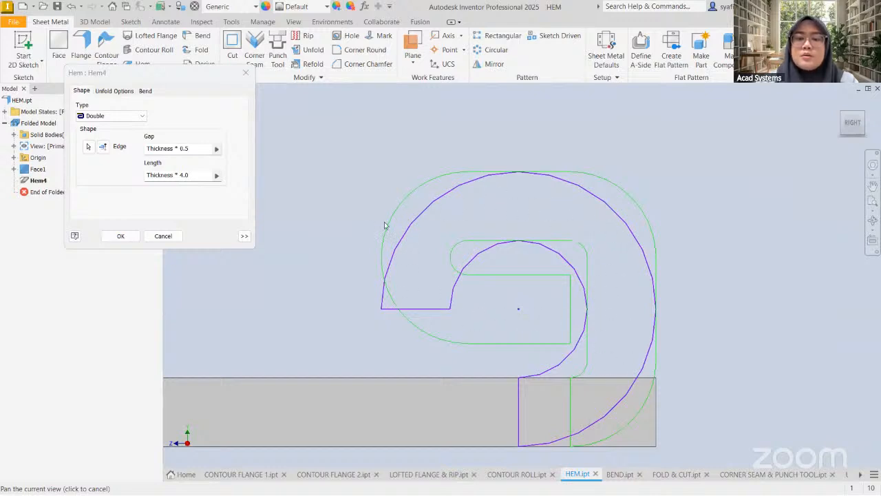
# - Apply the Double hem edit and show the hem's end up close in an isometric view
pyautogui.press('Return')
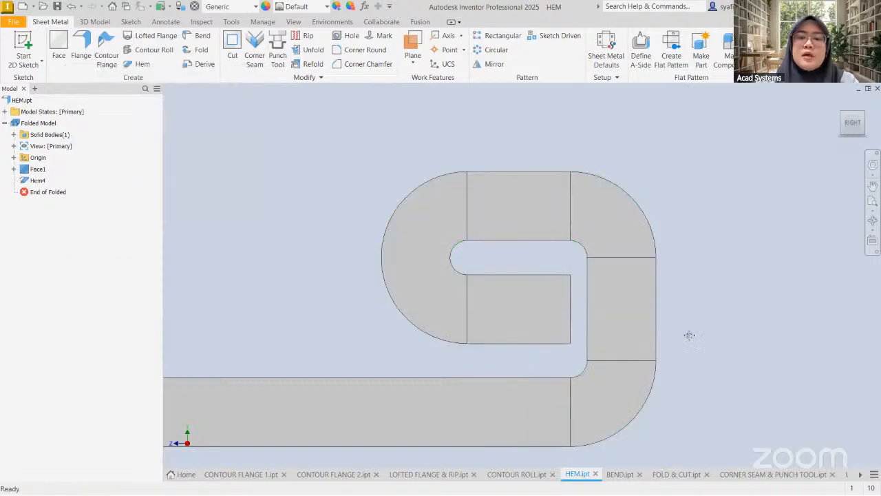
pyautogui.moveTo(690, 335); pyautogui.dragTo(729, 294, button='middle')
pyautogui.click(865, 113)
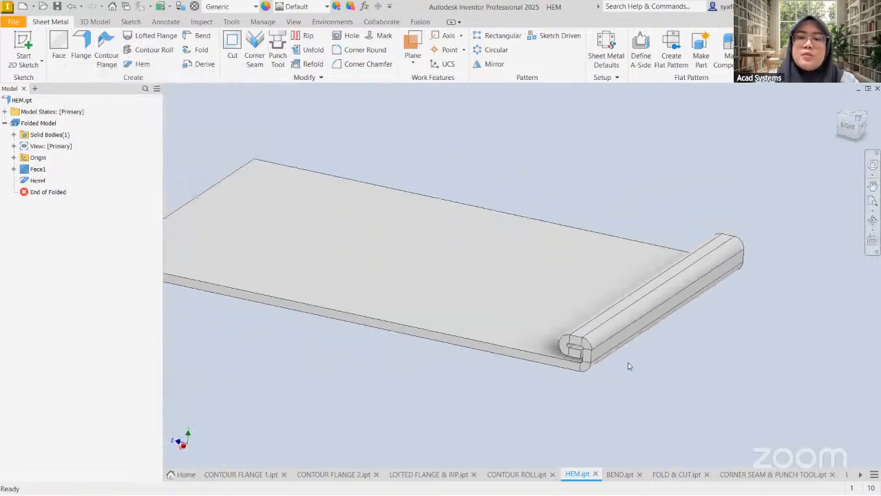
pyautogui.scroll(6, 559, 365)
pyautogui.moveTo(591, 358); pyautogui.dragTo(529, 281, button='middle')
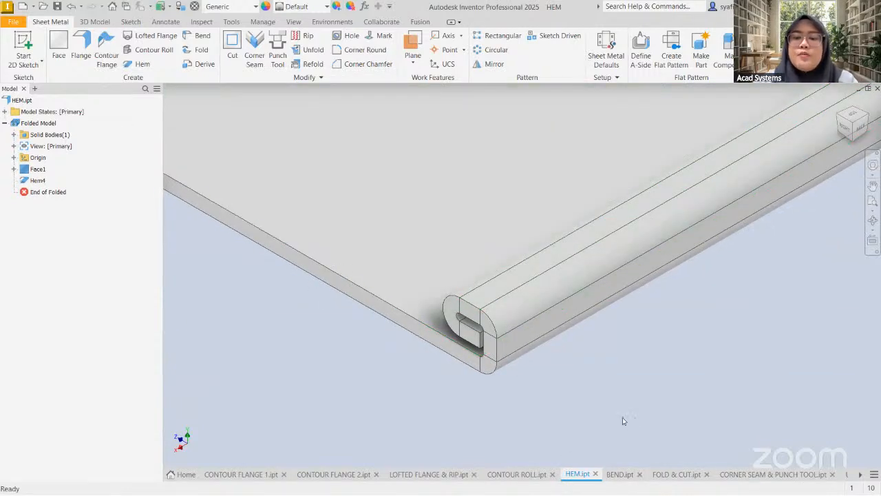
# - In BEND.ipt, sketch a center rectangle on the offset work plane, centred on the horizontal axis left of the plate, and finish the sketch
pyautogui.click(620, 474)
pyautogui.moveTo(644, 252); pyautogui.dragTo(579, 245, button='middle')
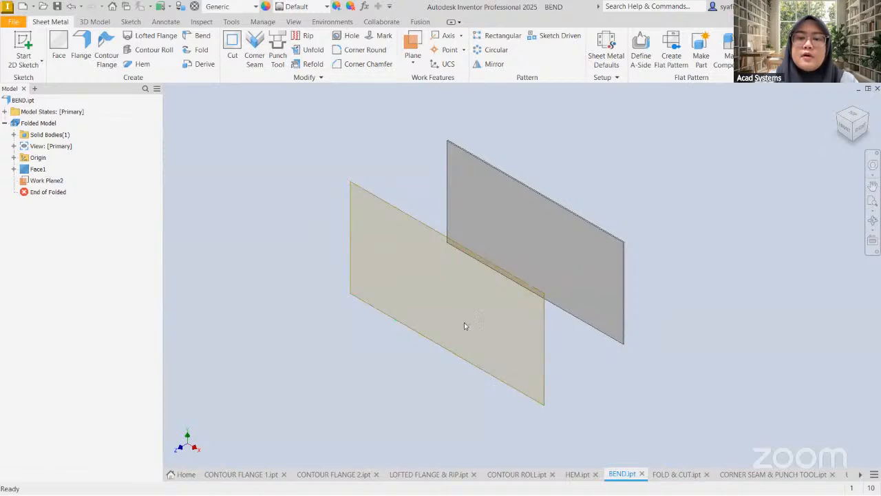
pyautogui.click(368, 193)
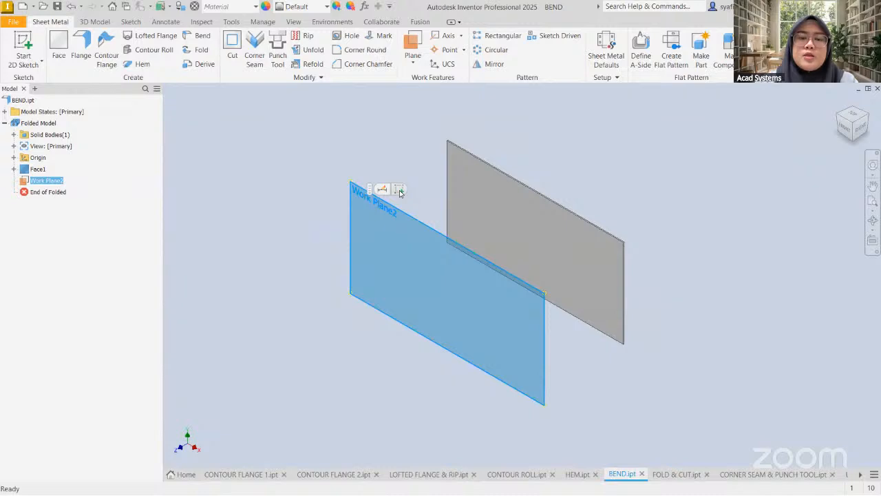
pyautogui.click(398, 190)
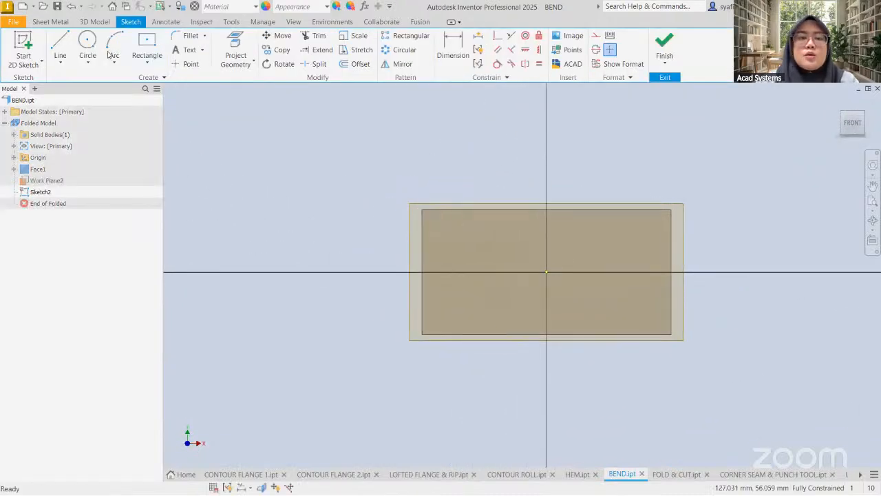
pyautogui.click(146, 45)
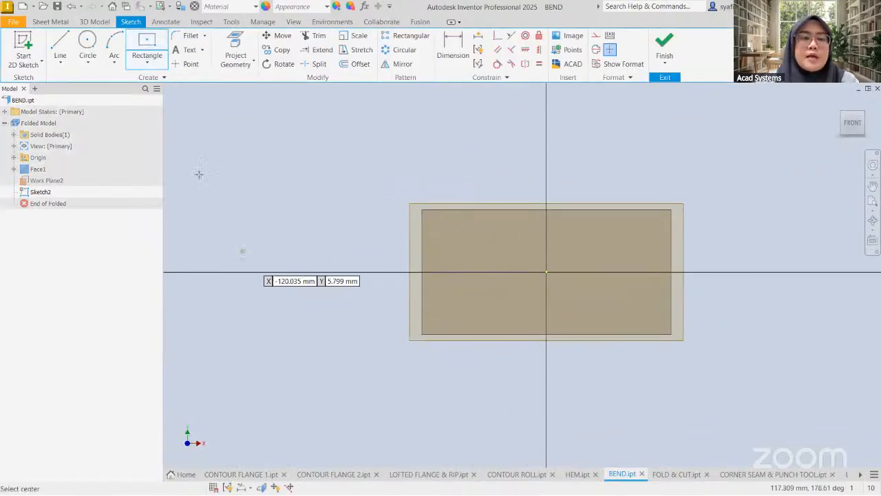
pyautogui.click(283, 271)
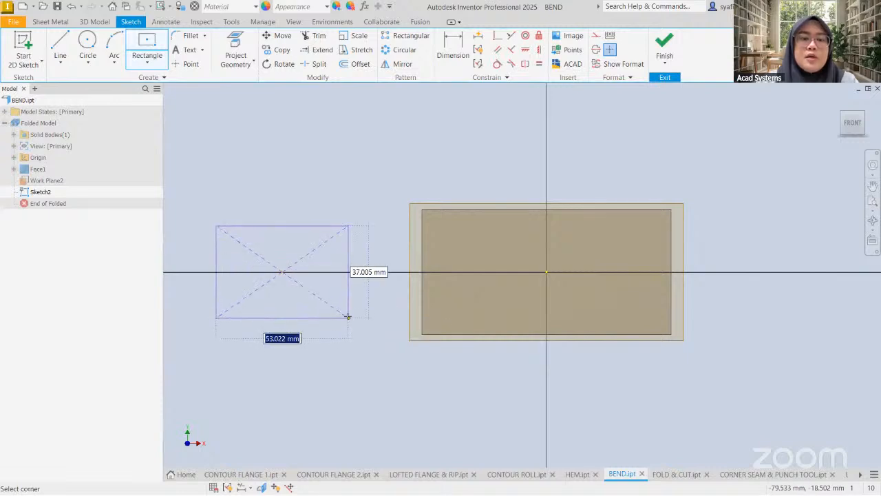
pyautogui.click(341, 309)
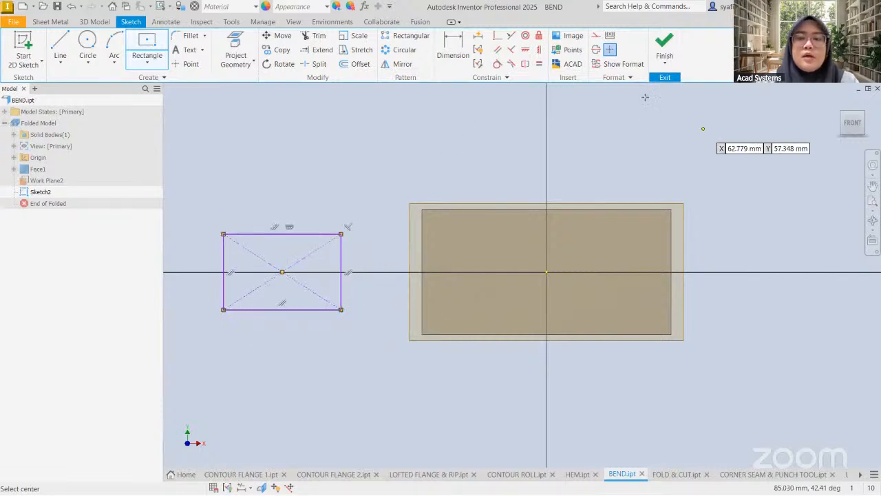
pyautogui.click(664, 48)
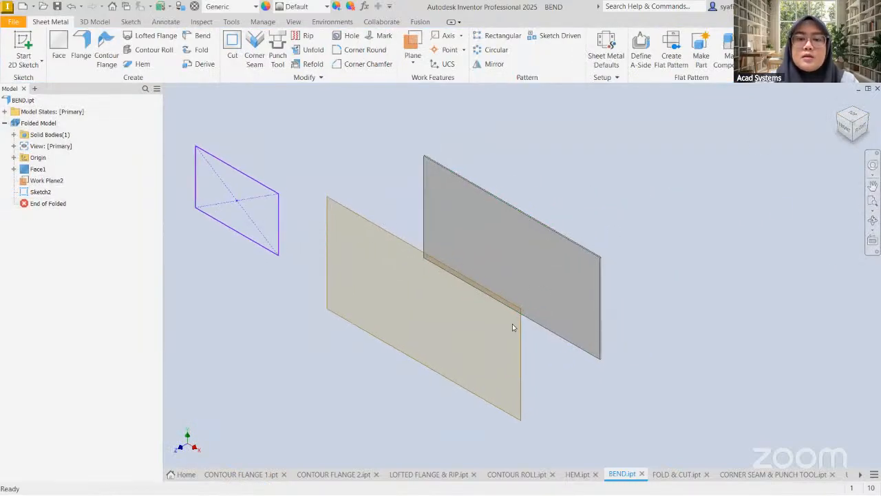
# - Hide the offset work plane and create a sheet metal face from the rectangle profile
pyautogui.rightClick(335, 204)
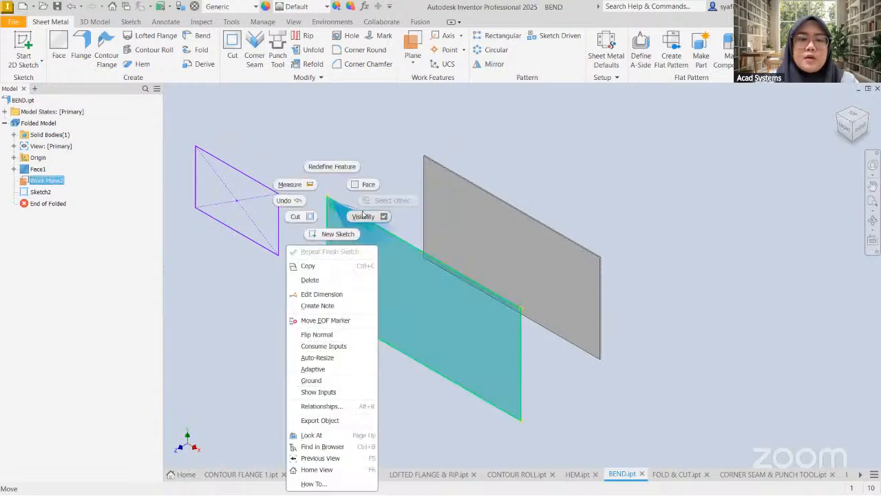
pyautogui.click(364, 217)
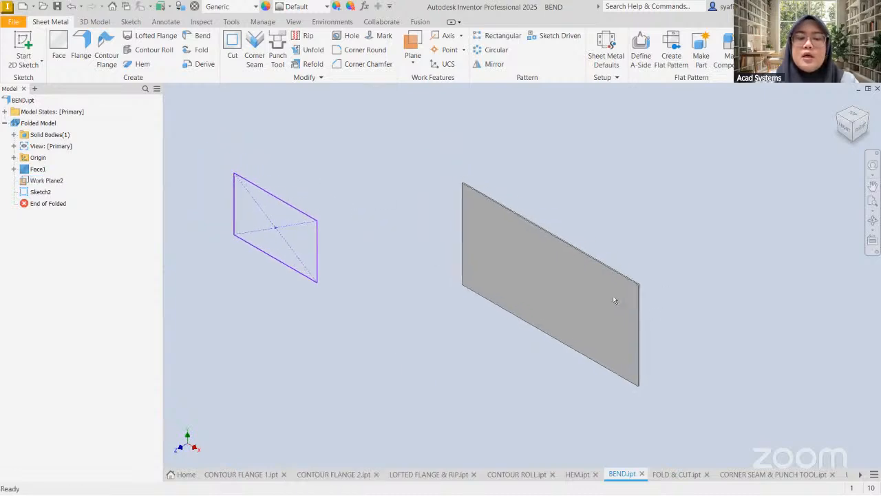
pyautogui.click(59, 48)
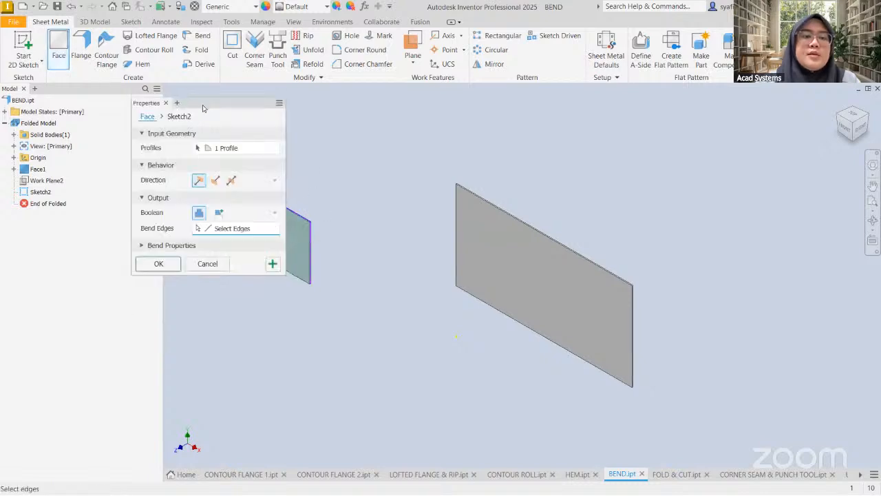
pyautogui.moveTo(203, 108); pyautogui.dragTo(469, 153)
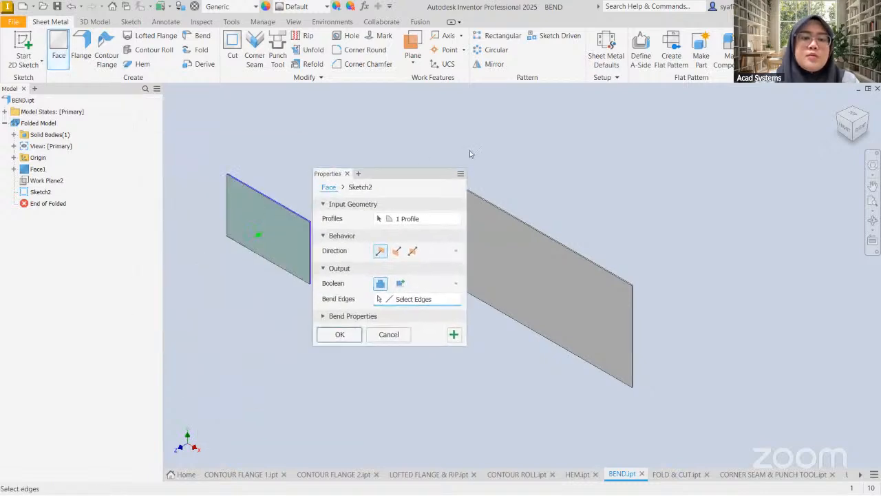
pyautogui.click(386, 305)
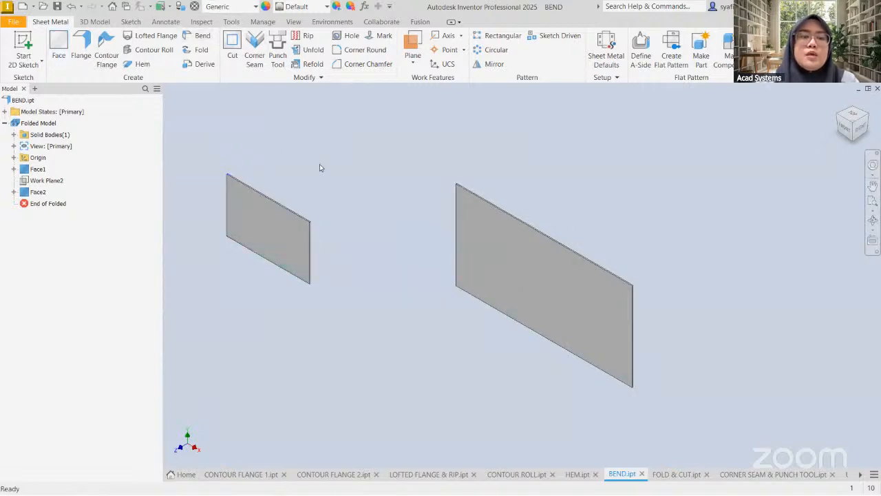
# - Connect the facing vertical edges of the small and large plates with a Bend using the 45 Degree double bend option
pyautogui.click(199, 36)
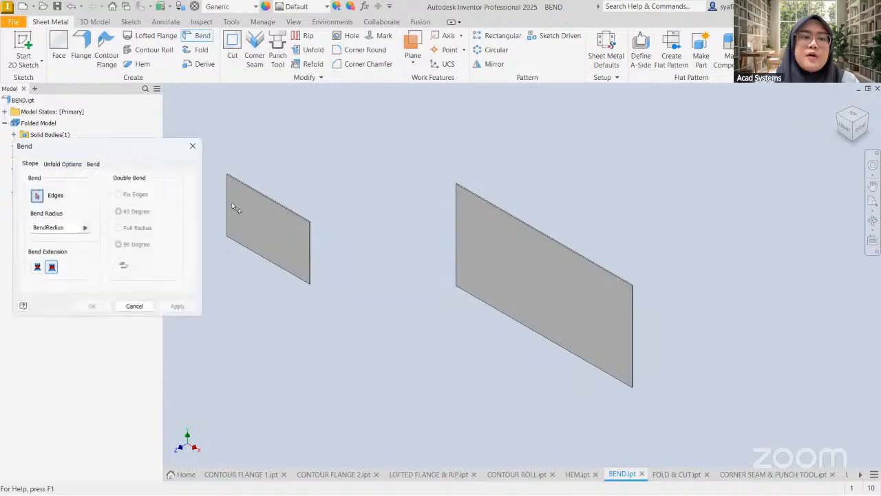
pyautogui.scroll(3, 335, 203)
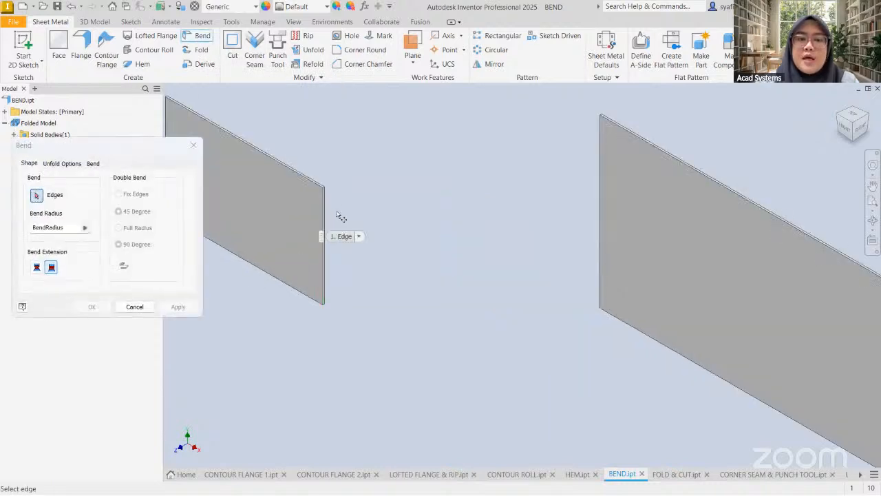
pyautogui.click(321, 221)
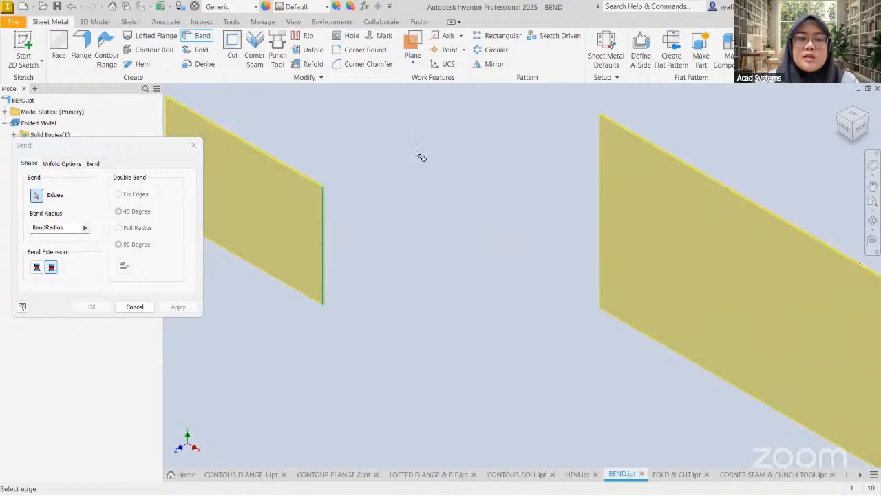
pyautogui.click(601, 199)
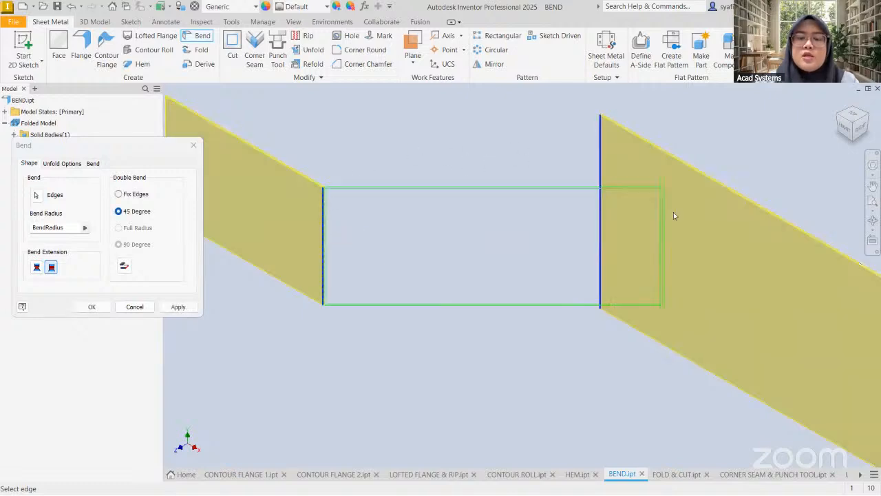
pyautogui.click(845, 129)
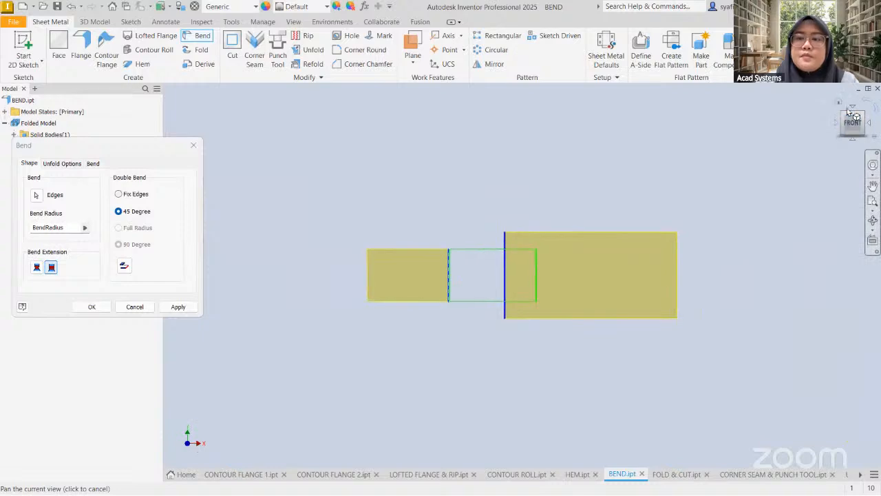
pyautogui.keyDown('shift'); pyautogui.moveTo(607, 305); pyautogui.dragTo(580, 318, button='middle'); pyautogui.keyUp('shift')
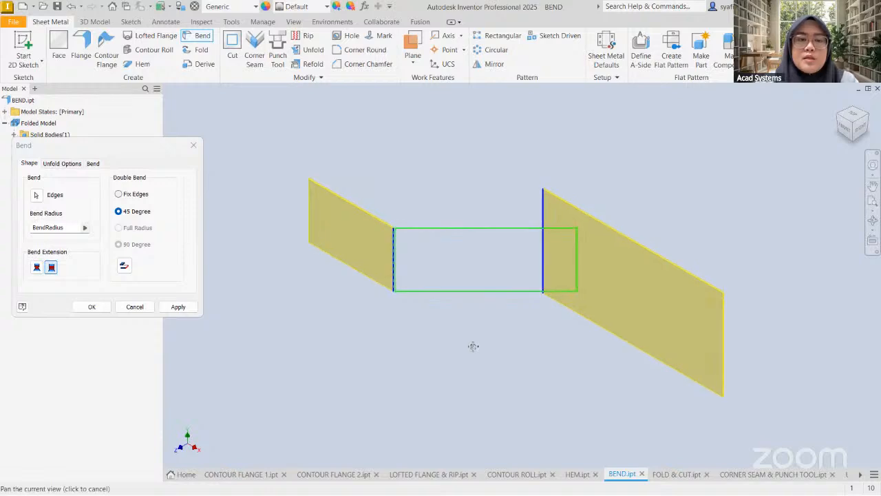
pyautogui.click(92, 307)
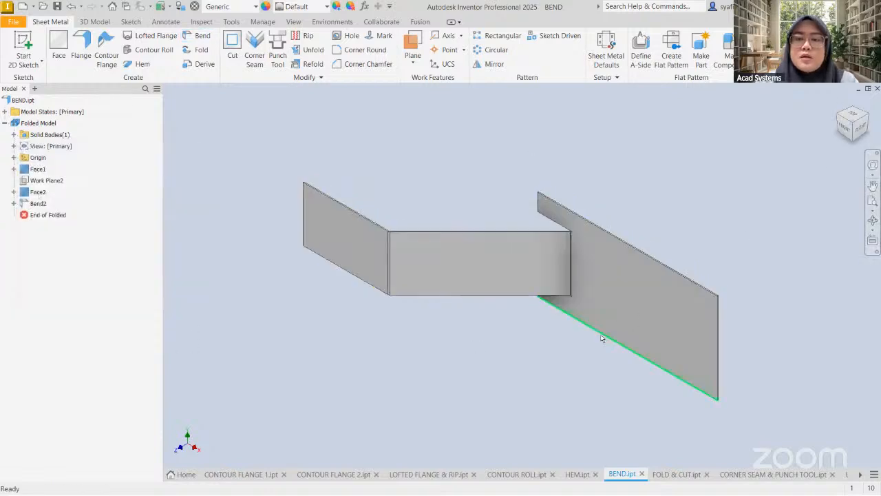
# - Edit the bend between the two plates, change its double bend option to Fix Edges, and apply the edit
pyautogui.moveTo(602, 338); pyautogui.dragTo(458, 304, button='middle')
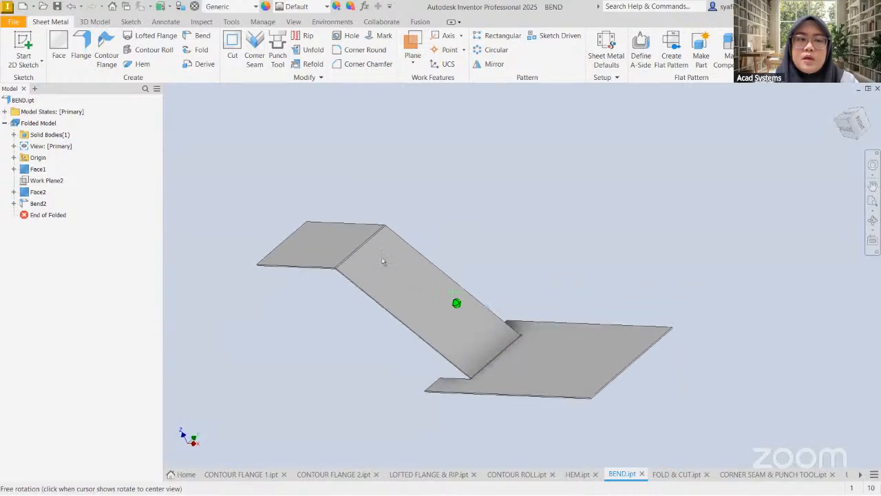
pyautogui.rightClick(40, 203)
pyautogui.click(83, 250)
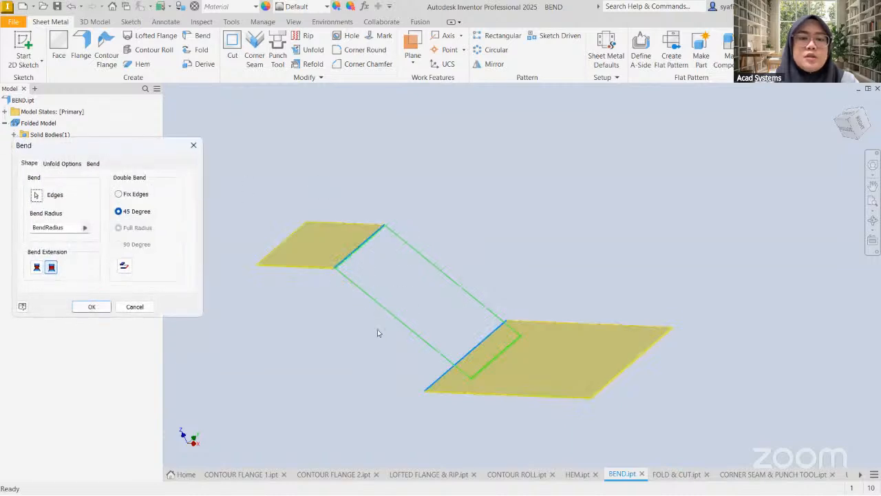
pyautogui.click(119, 195)
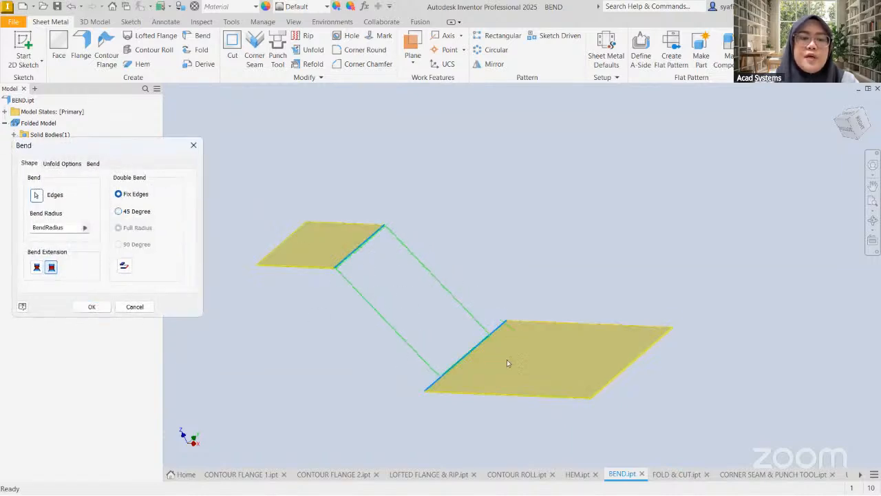
pyautogui.click(91, 306)
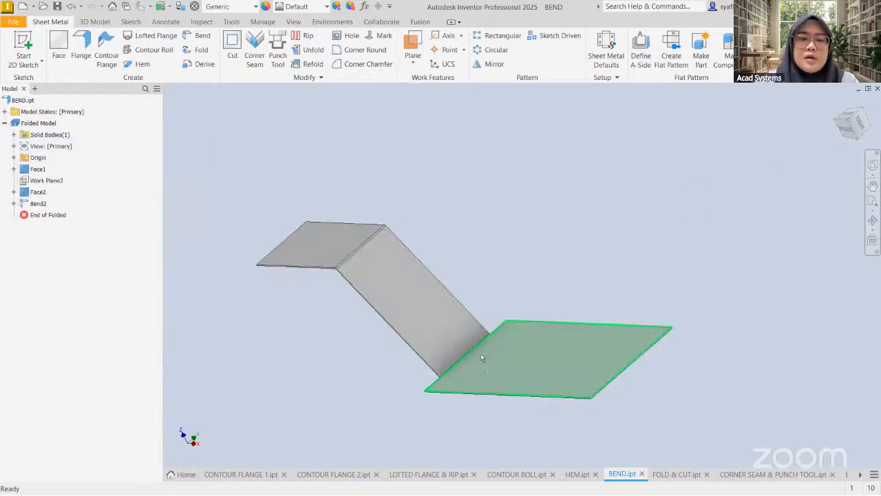
pyautogui.scroll(5, 484, 330)
pyautogui.scroll(-5, 488, 345)
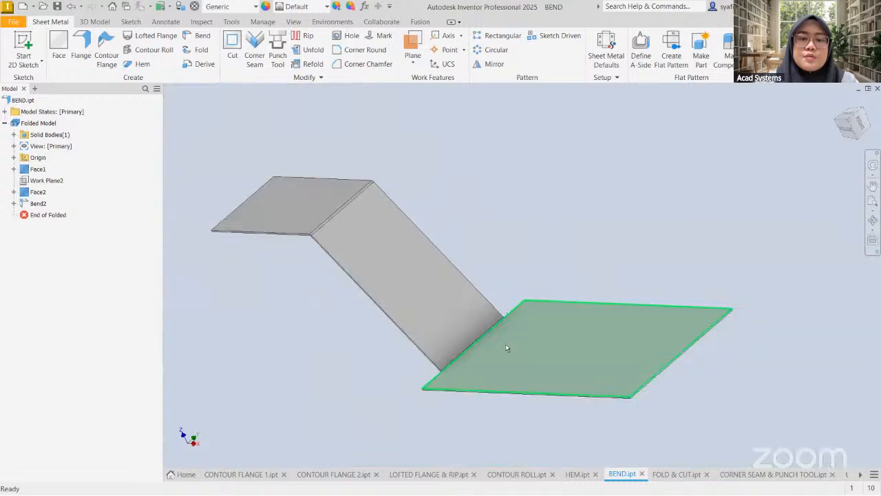
pyautogui.moveTo(505, 345); pyautogui.dragTo(533, 342, button='middle')
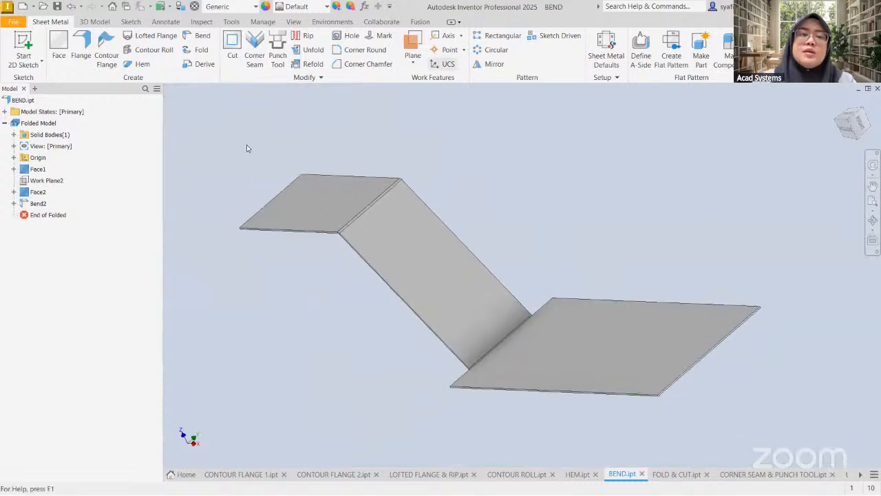
# - Switch to the FOLD & CUT.ipt part
pyautogui.click(672, 474)
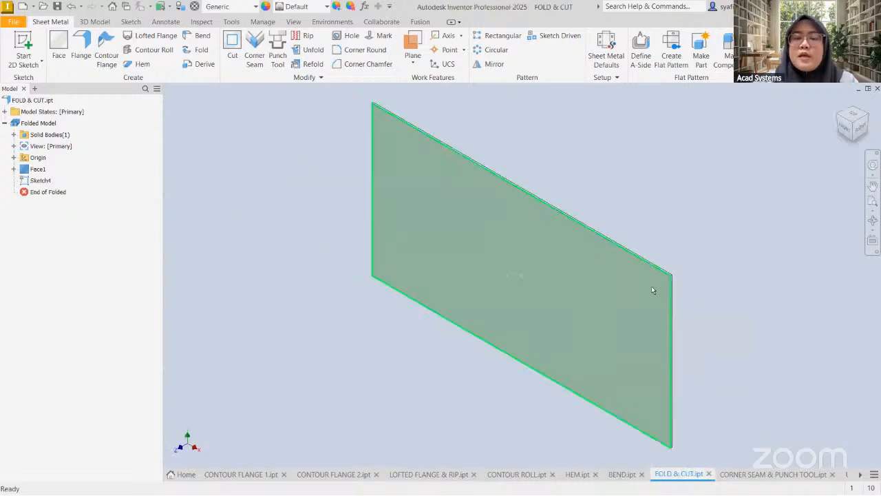
pyautogui.moveTo(651, 285); pyautogui.dragTo(612, 284, button='middle')
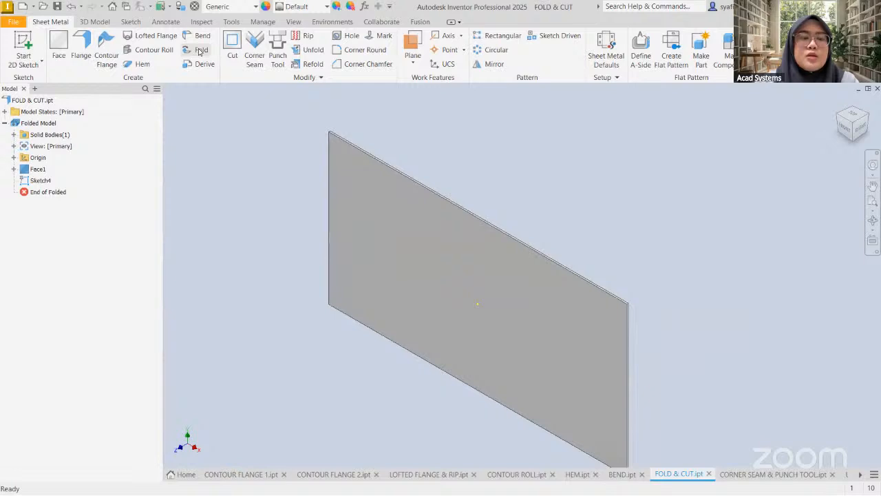
pyautogui.moveTo(804, 157); pyautogui.dragTo(847, 129, button='middle')
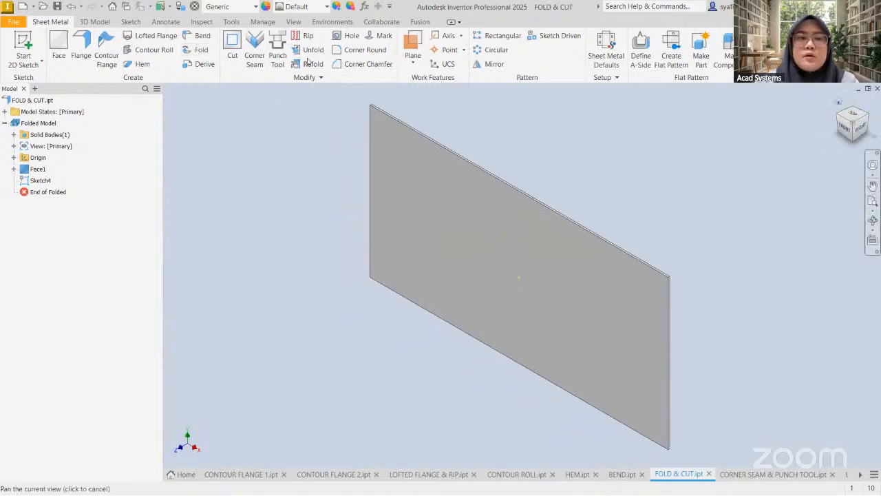
pyautogui.click(200, 51)
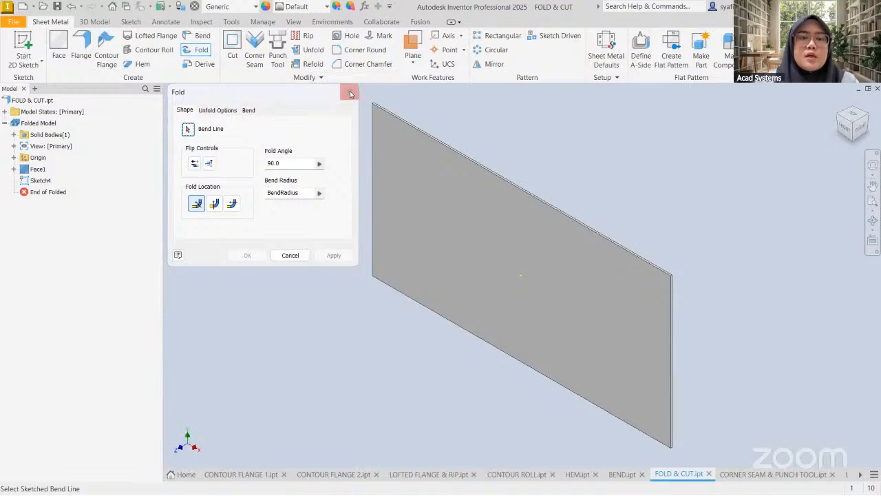
pyautogui.click(349, 92)
# - On the plate's front face, sketch a diagonal line from the upper edge's midpoint to the lower-right corner and finish the sketch
pyautogui.click(562, 266)
pyautogui.rightClick(565, 266)
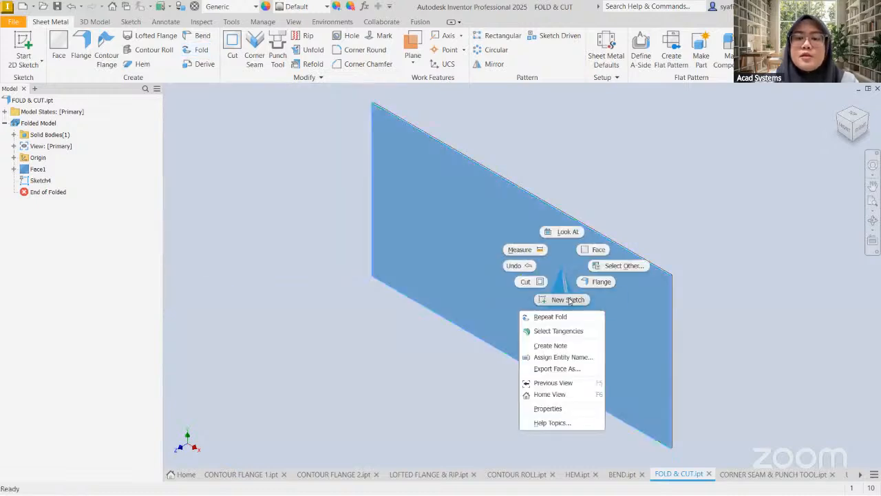
pyautogui.click(568, 299)
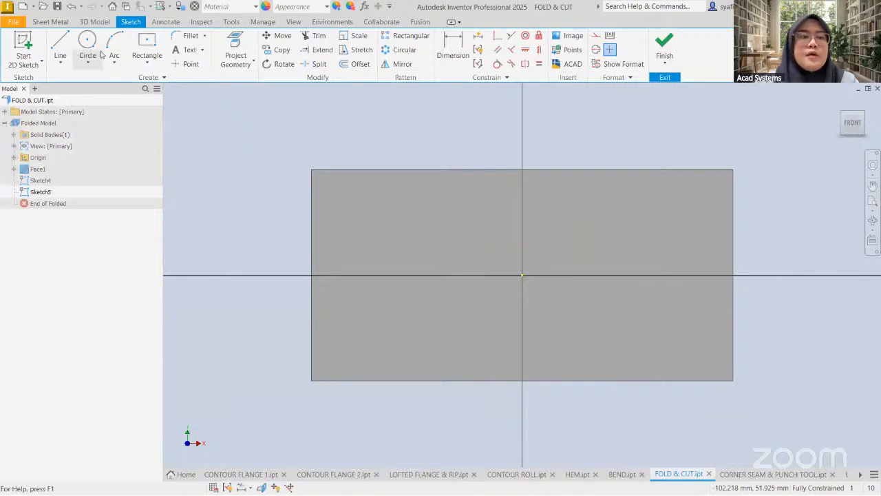
pyautogui.click(61, 50)
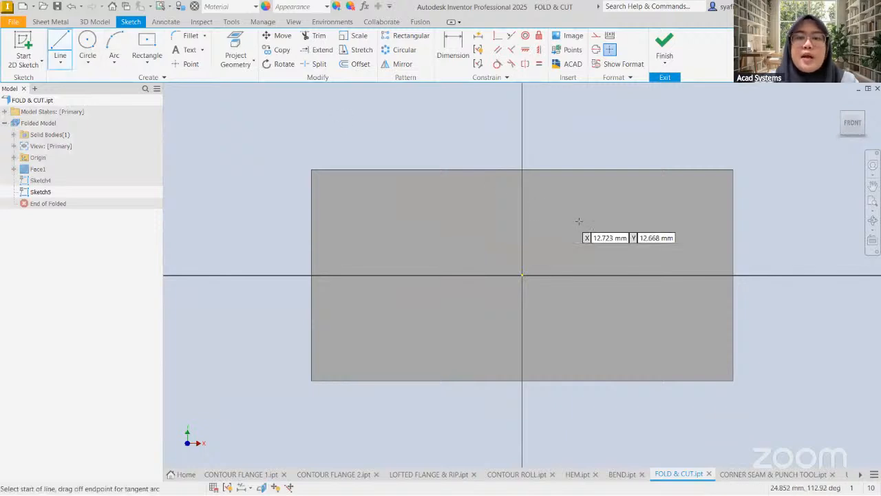
pyautogui.click(522, 169)
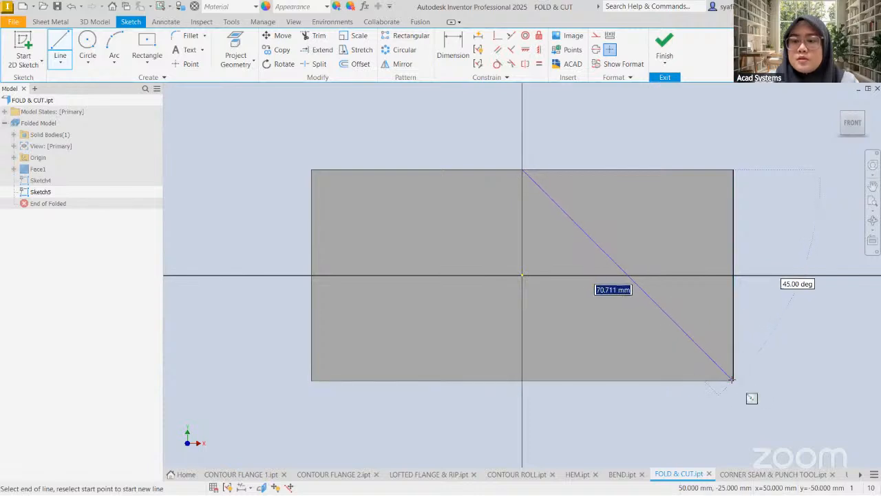
pyautogui.moveTo(735, 382); pyautogui.dragTo(693, 344, button='middle')
pyautogui.scroll(5, 685, 344)
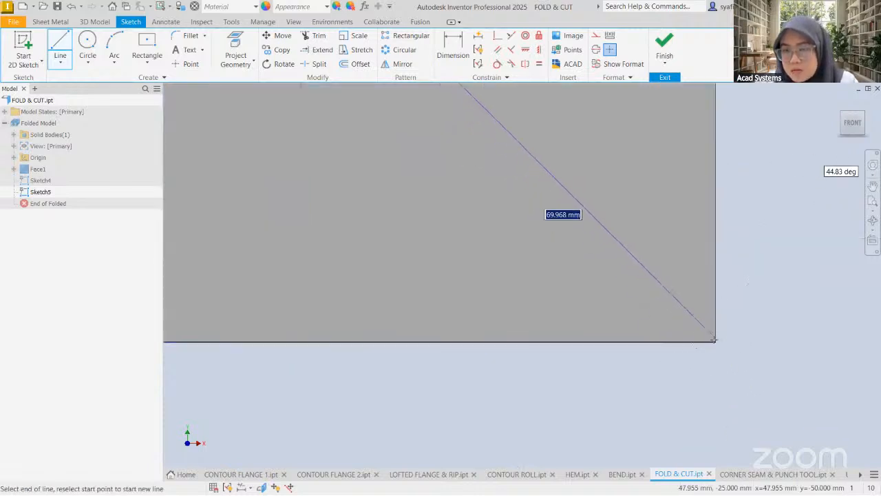
pyautogui.click(713, 339)
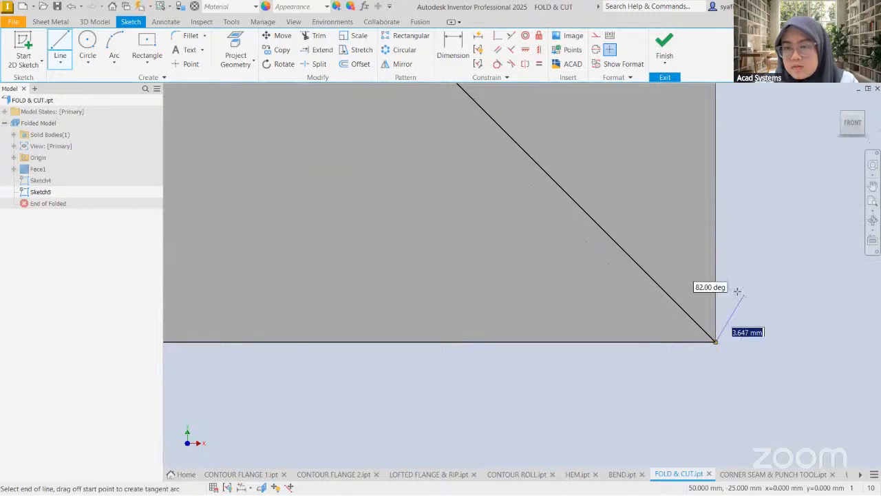
pyautogui.scroll(-5, 716, 331)
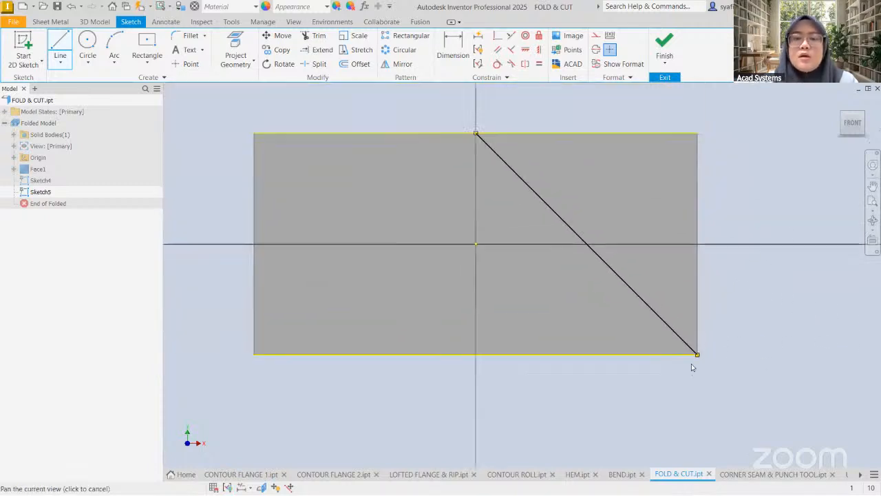
pyautogui.click(665, 47)
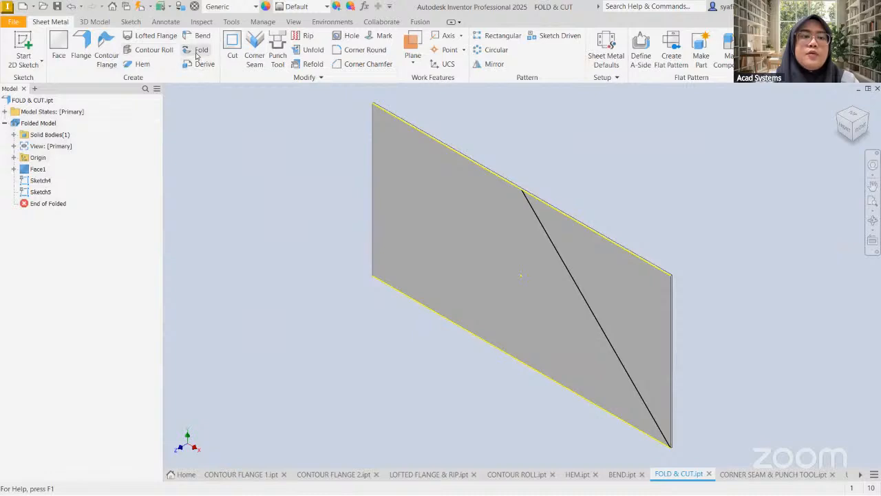
# - Fold the plate along the diagonal sketch line with a 45-degree fold angle
pyautogui.click(197, 51)
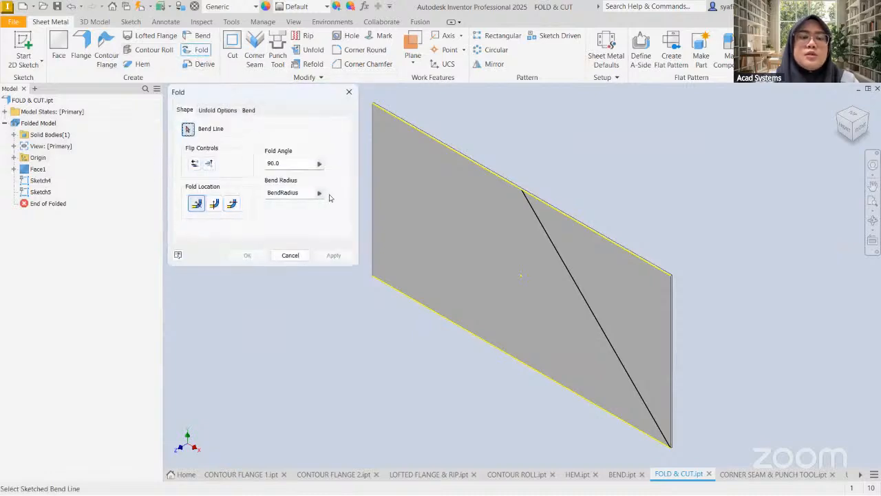
pyautogui.click(579, 294)
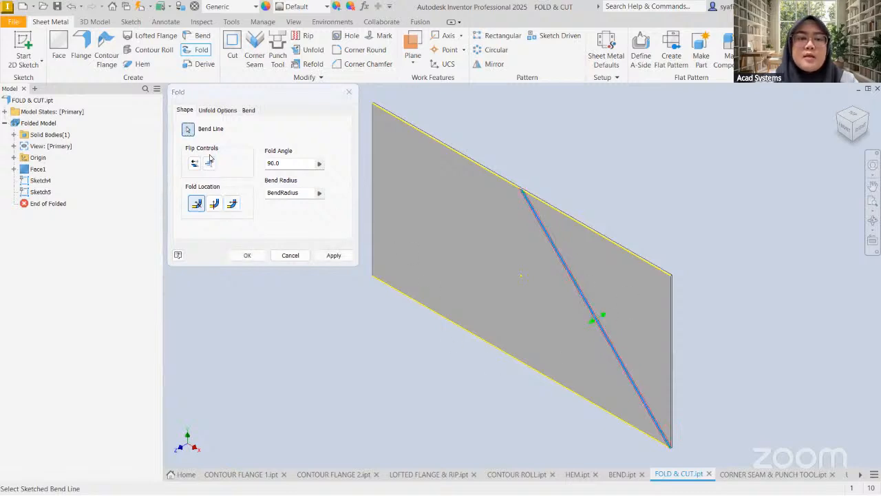
pyautogui.scroll(3, 591, 343)
pyautogui.scroll(-2, 609, 332)
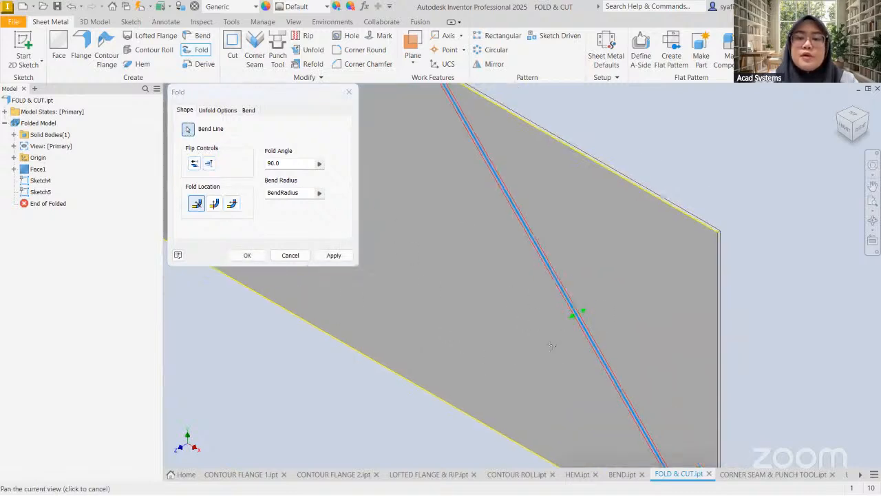
pyautogui.click(193, 165)
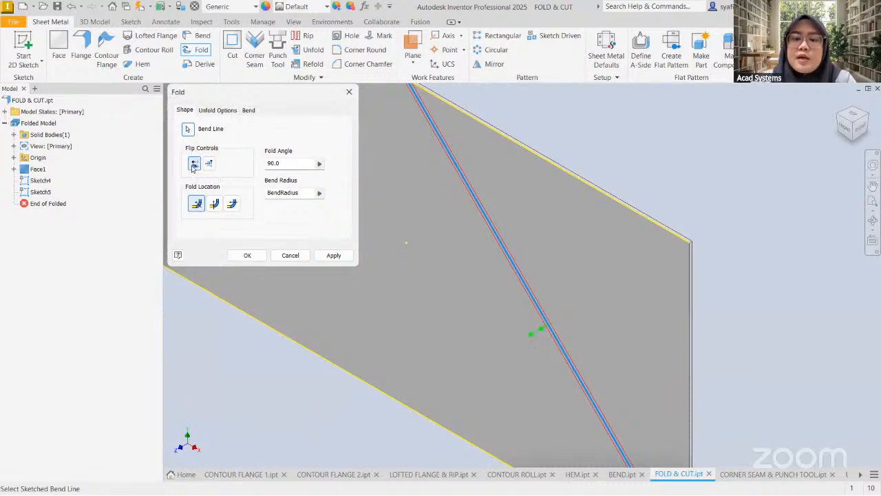
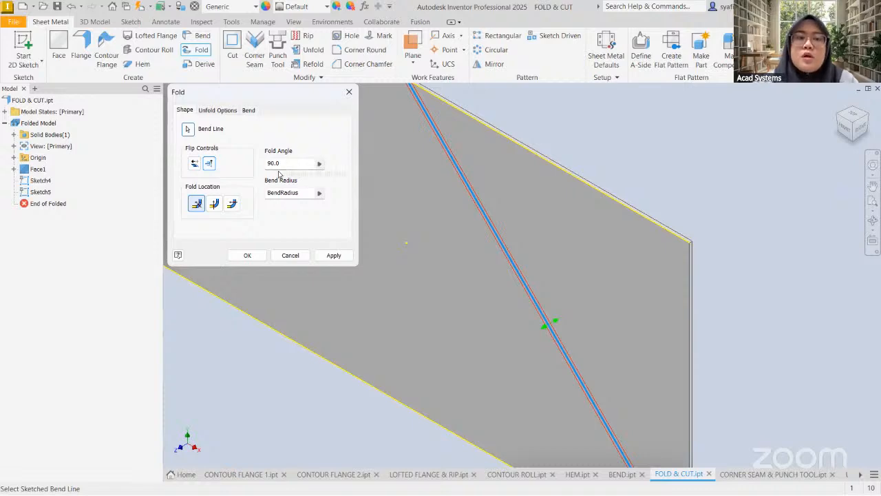
pyautogui.click(286, 168)
pyautogui.moveTo(290, 162); pyautogui.dragTo(255, 167)
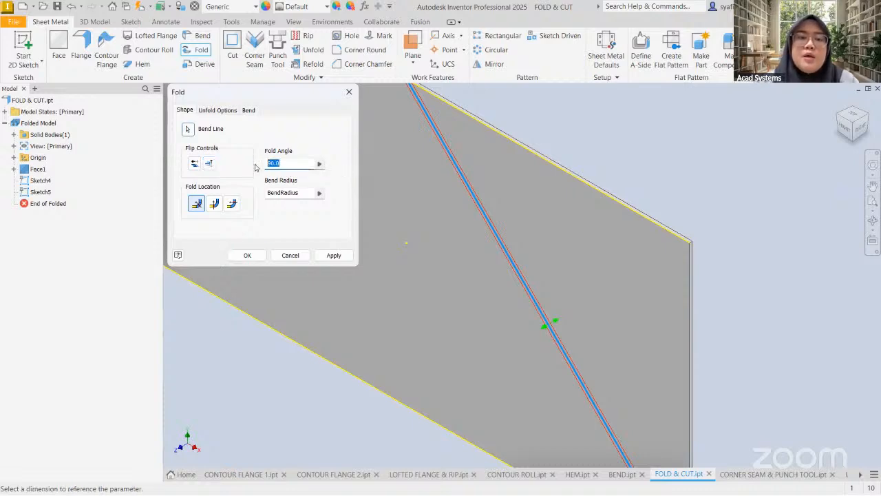
pyautogui.write('45')
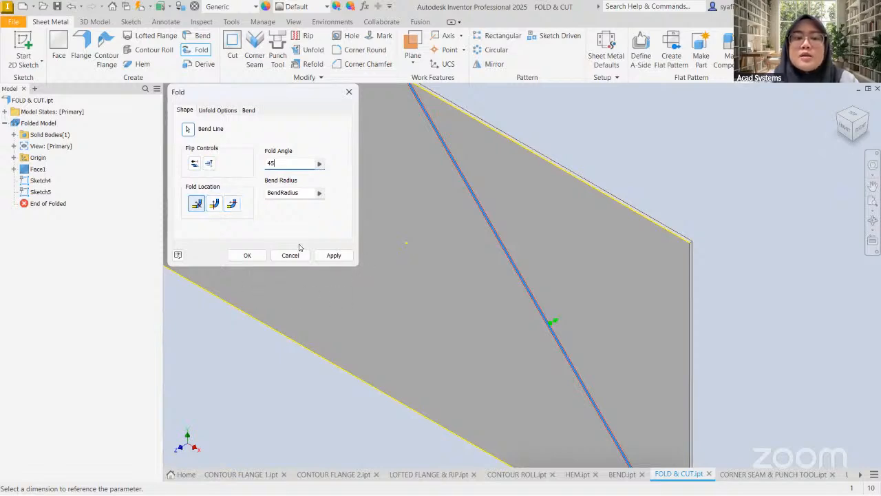
pyautogui.click(331, 255)
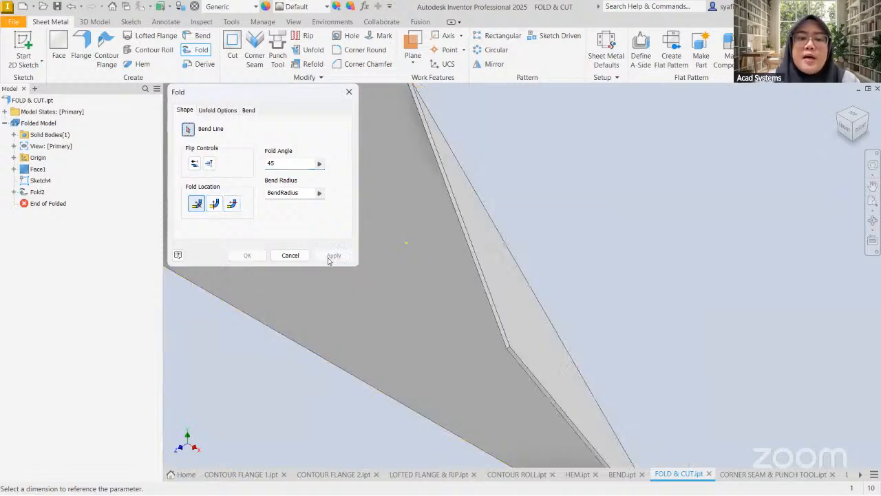
pyautogui.click(349, 92)
# - On the plate's back face, sketch a center rectangle about 63 by 32 mm centred on the origin, overlapping the fold, and finish the sketch
pyautogui.scroll(2, 557, 289)
pyautogui.moveTo(579, 301); pyautogui.dragTo(551, 292, button='middle')
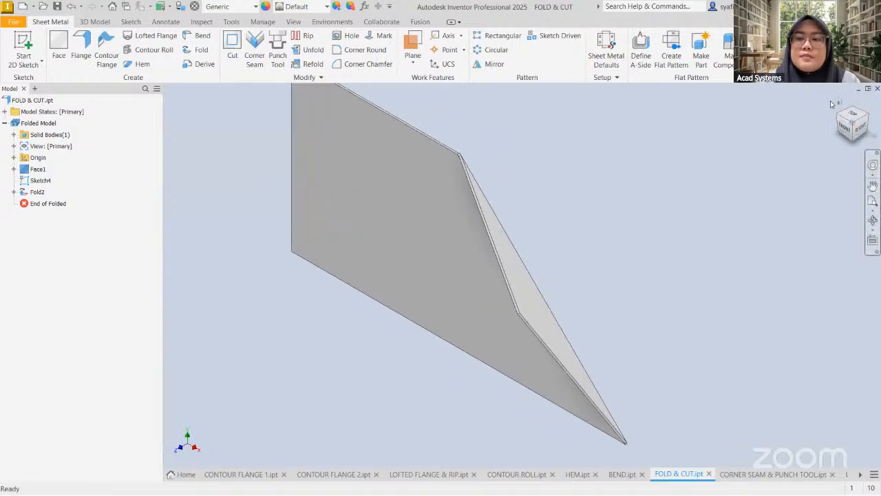
pyautogui.moveTo(621, 314); pyautogui.dragTo(635, 310, button='middle')
pyautogui.keyDown('shift'); pyautogui.moveTo(600, 332); pyautogui.dragTo(512, 314, button='middle'); pyautogui.keyUp('shift')
pyautogui.click(521, 246)
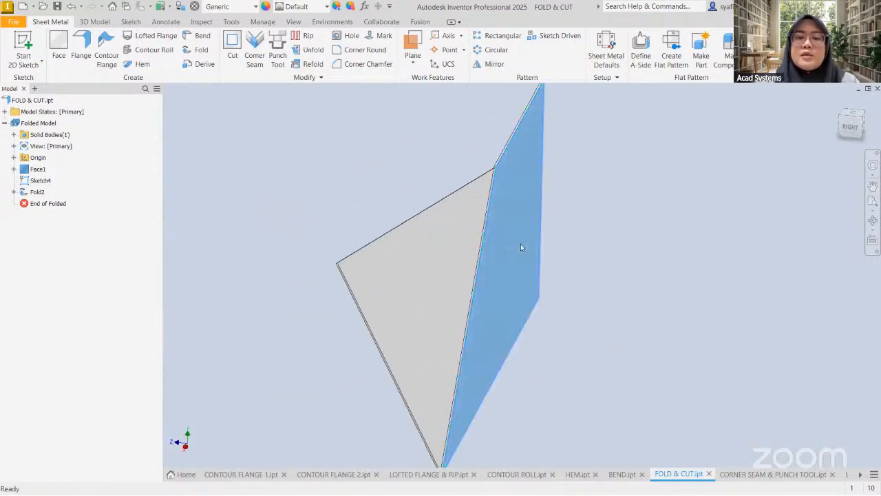
pyautogui.rightClick(521, 244)
pyautogui.click(535, 279)
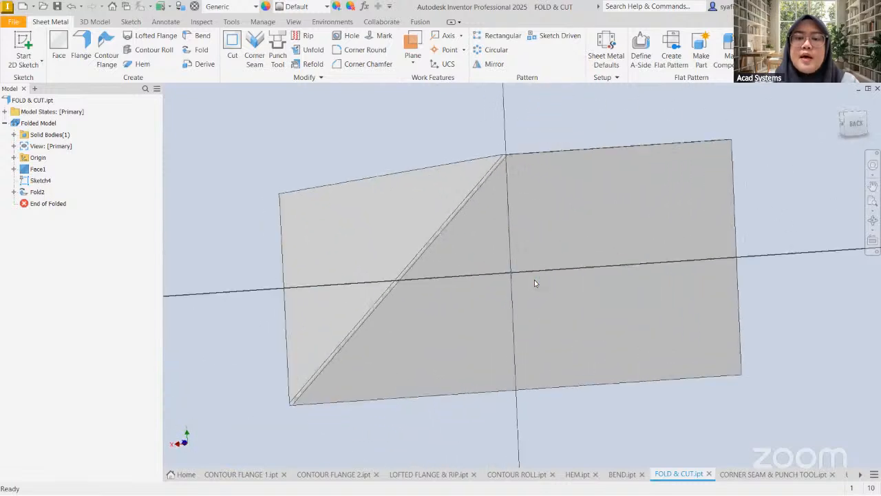
pyautogui.moveTo(579, 278); pyautogui.dragTo(570, 297, button='middle')
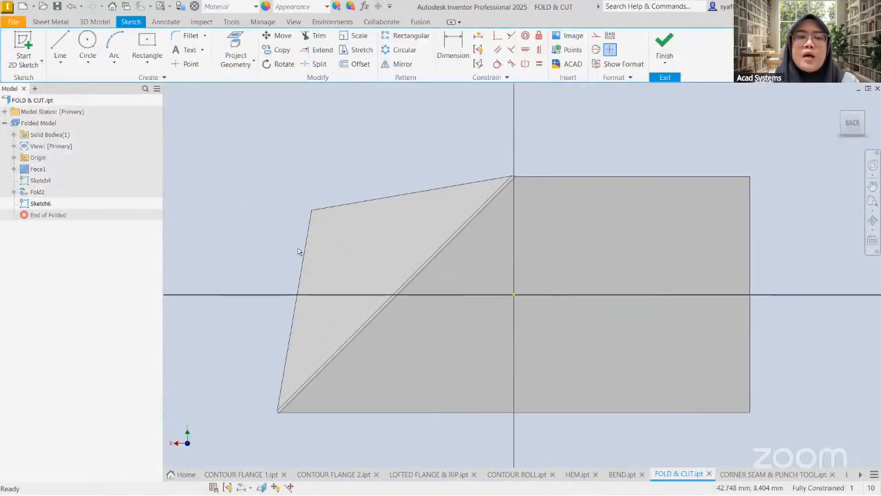
pyautogui.click(146, 44)
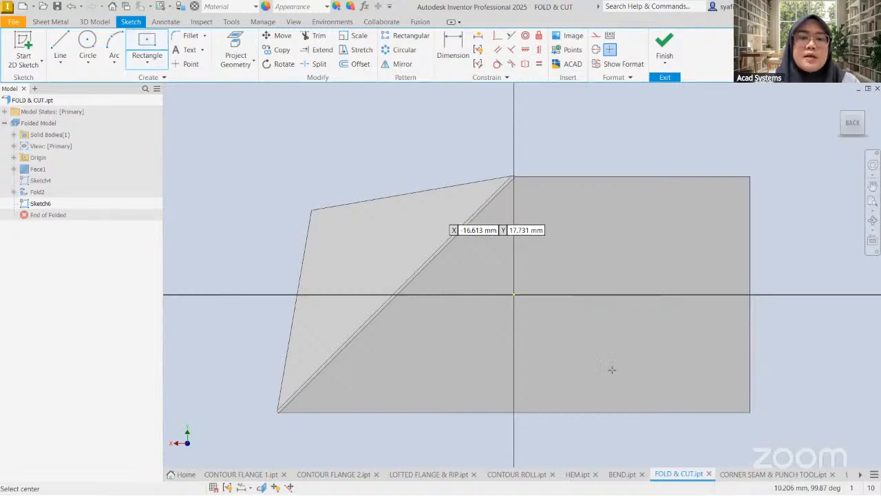
pyautogui.click(514, 295)
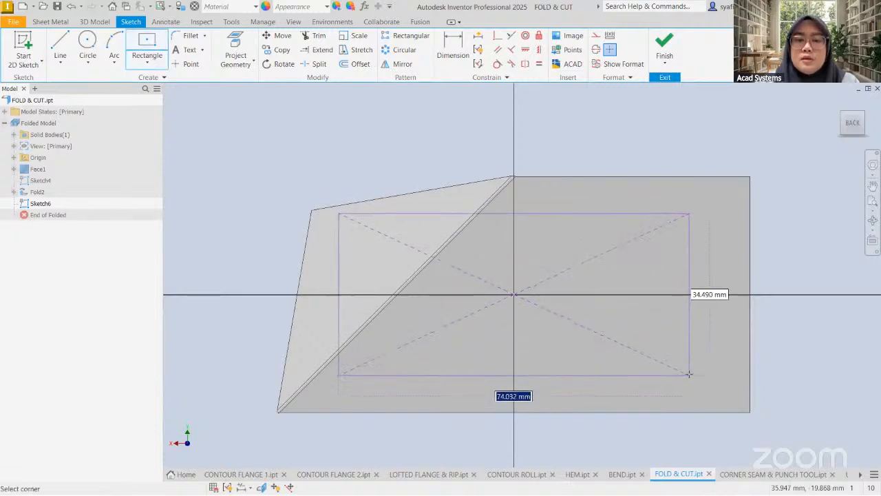
pyautogui.click(662, 370)
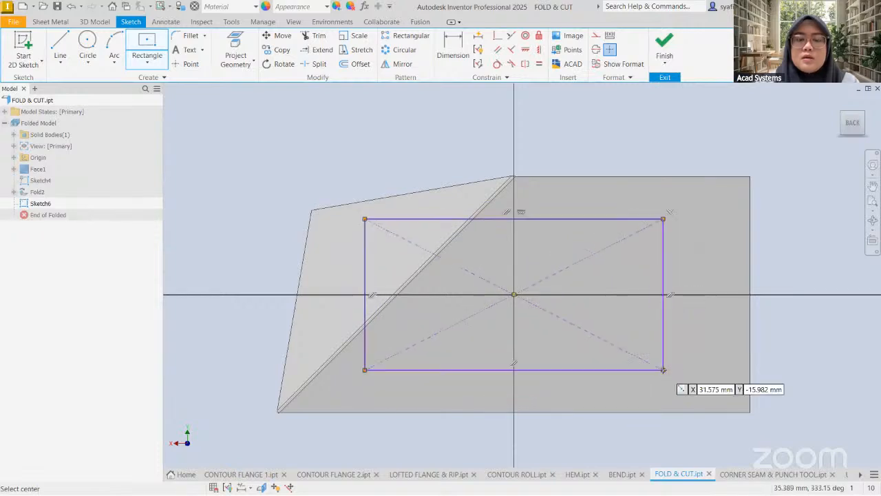
pyautogui.click(666, 55)
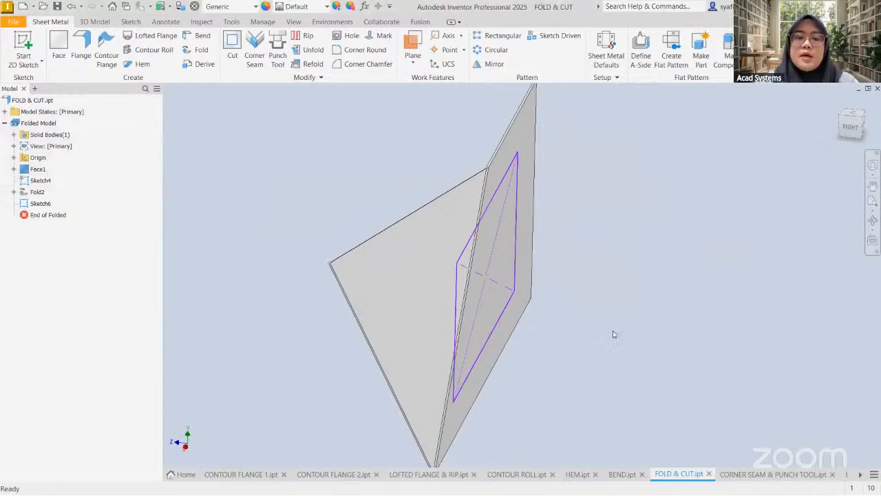
# - Cut the rectangle profile through all of the folded plate, including the folded corner
pyautogui.click(231, 59)
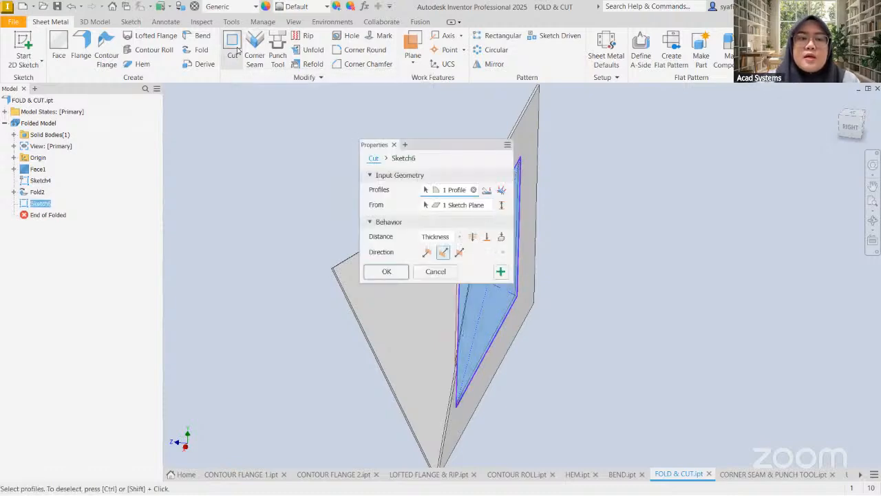
pyautogui.click(838, 104)
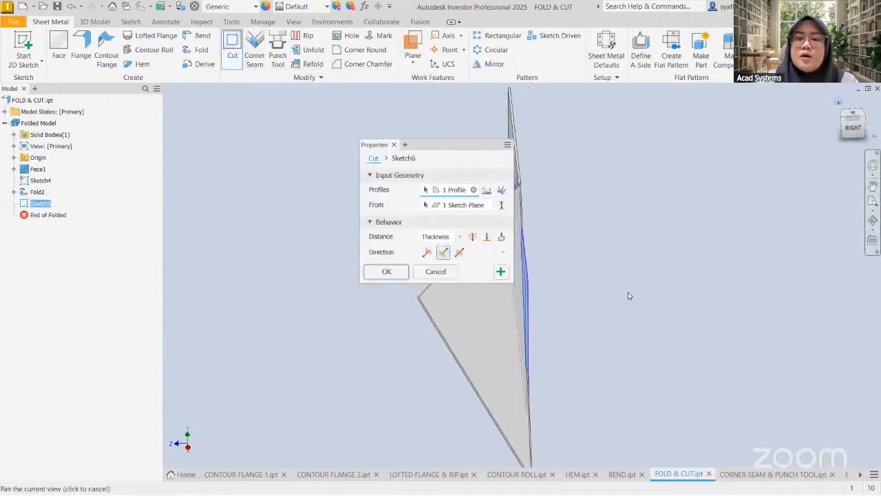
pyautogui.click(872, 121)
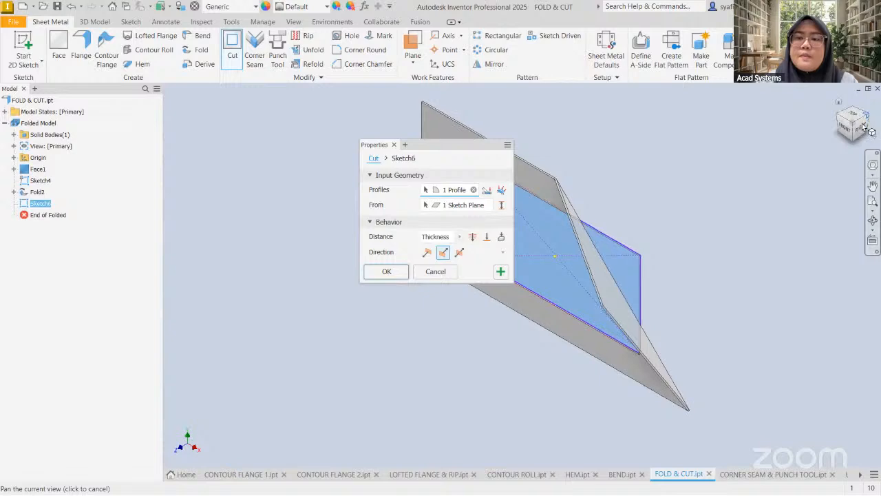
pyautogui.click(486, 190)
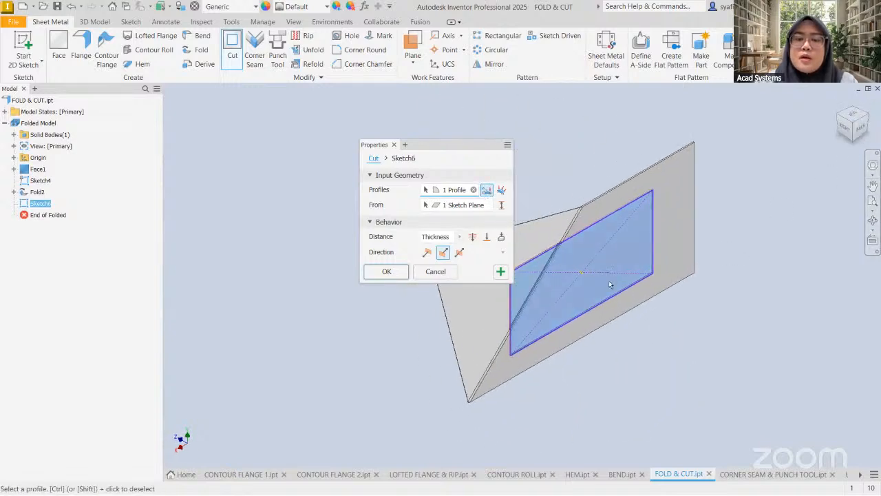
pyautogui.scroll(3, 638, 268)
pyautogui.moveTo(622, 265); pyautogui.dragTo(666, 263, button='middle')
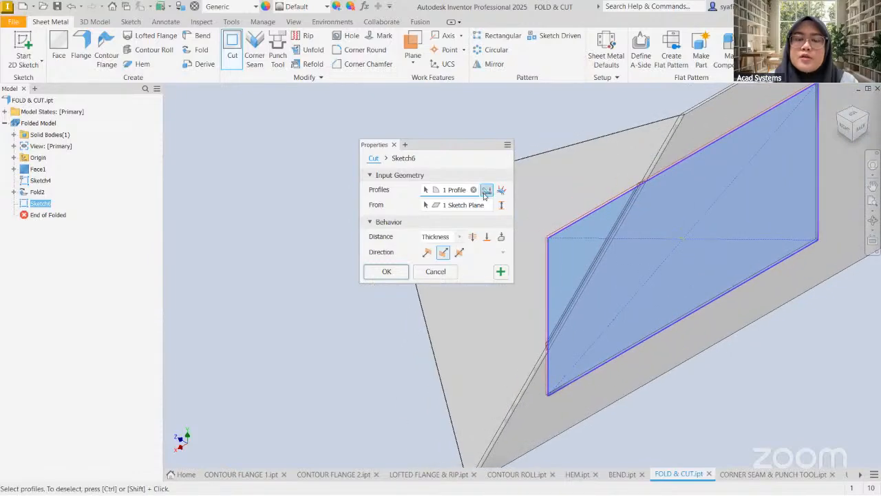
pyautogui.click(474, 238)
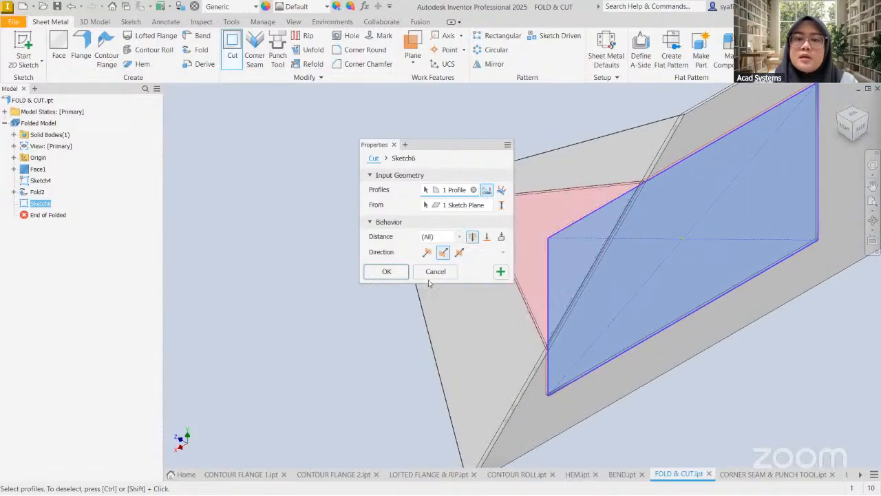
pyautogui.moveTo(633, 291); pyautogui.dragTo(589, 282, button='middle')
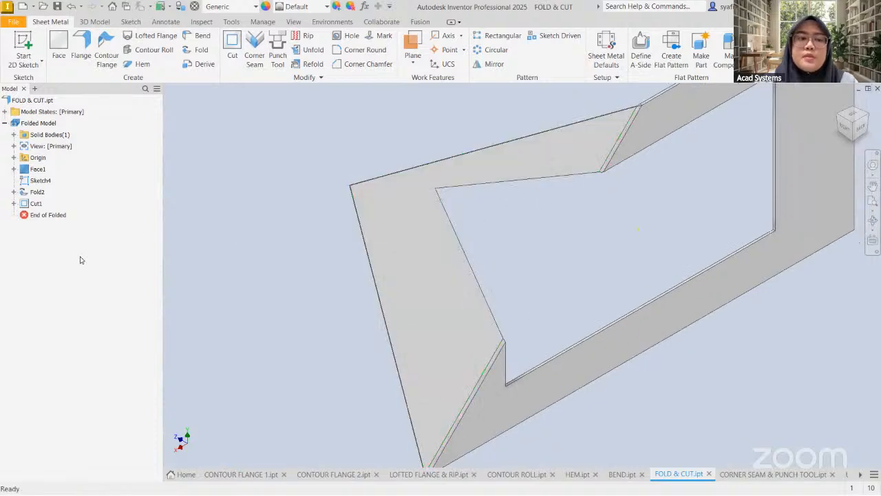
# - Edit the rectangular cut so it cuts across the bend at material thickness, and view the opening from the back
pyautogui.rightClick(35, 203)
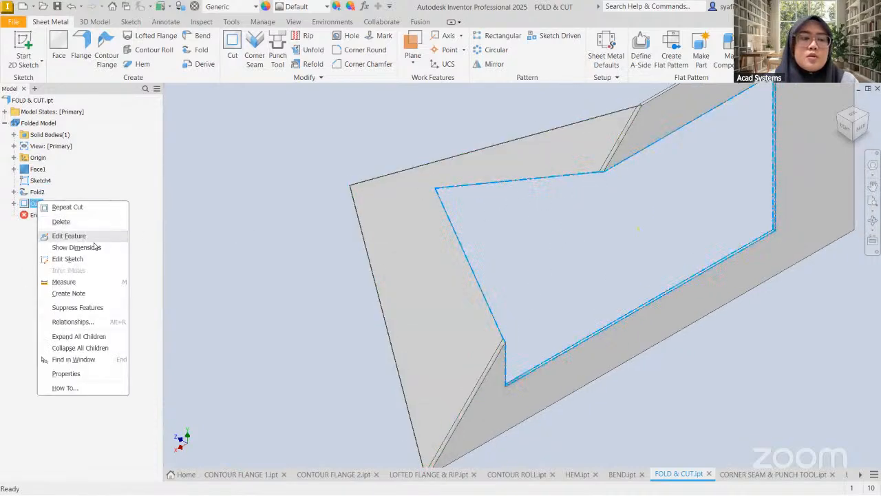
pyautogui.click(70, 237)
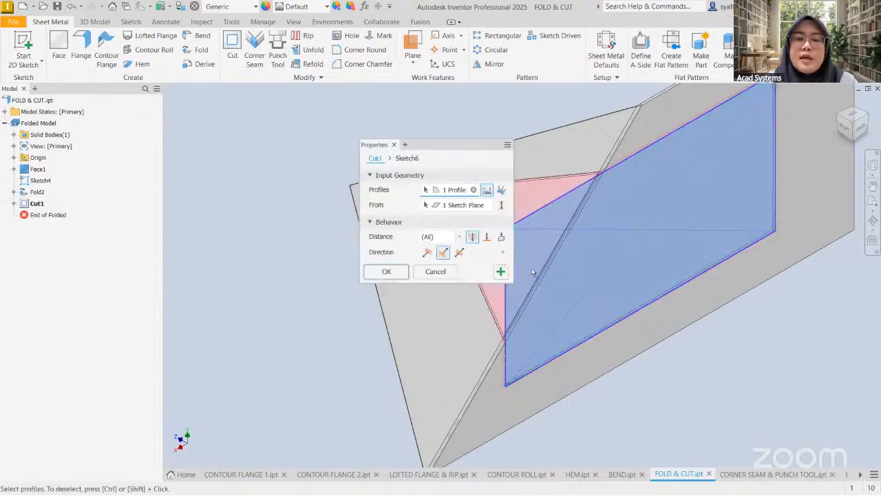
pyautogui.click(501, 191)
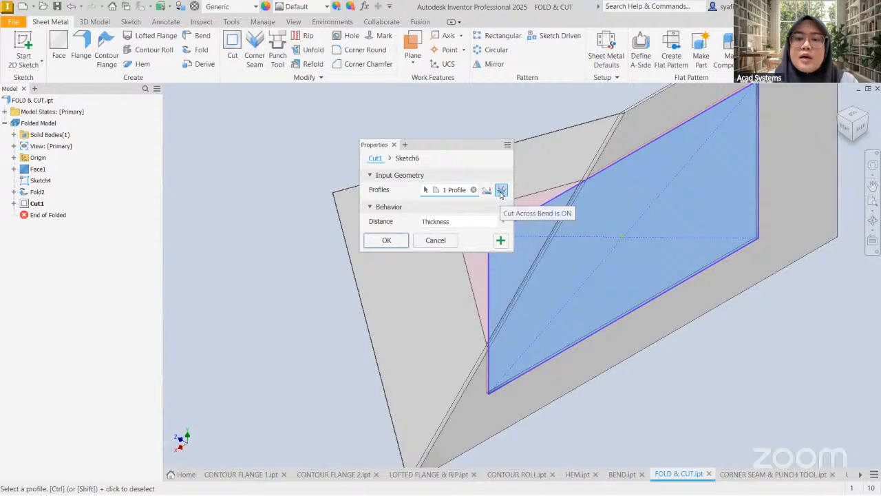
pyautogui.moveTo(458, 146); pyautogui.dragTo(336, 180)
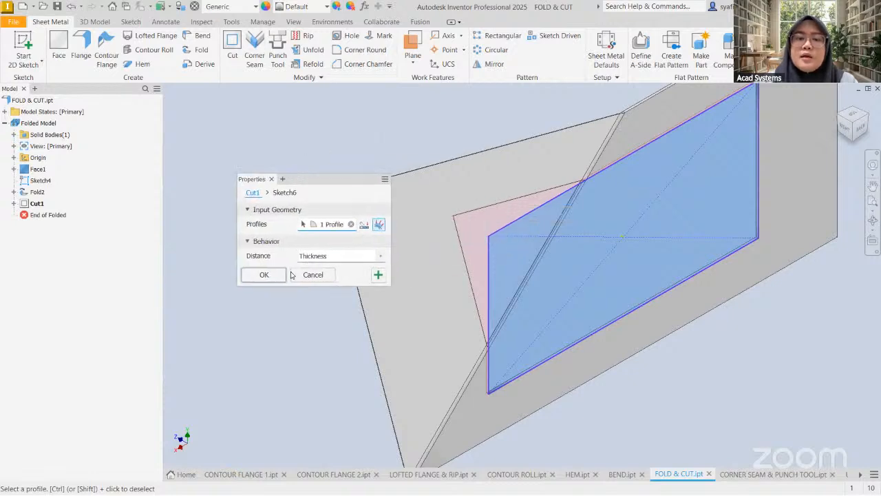
pyautogui.click(265, 275)
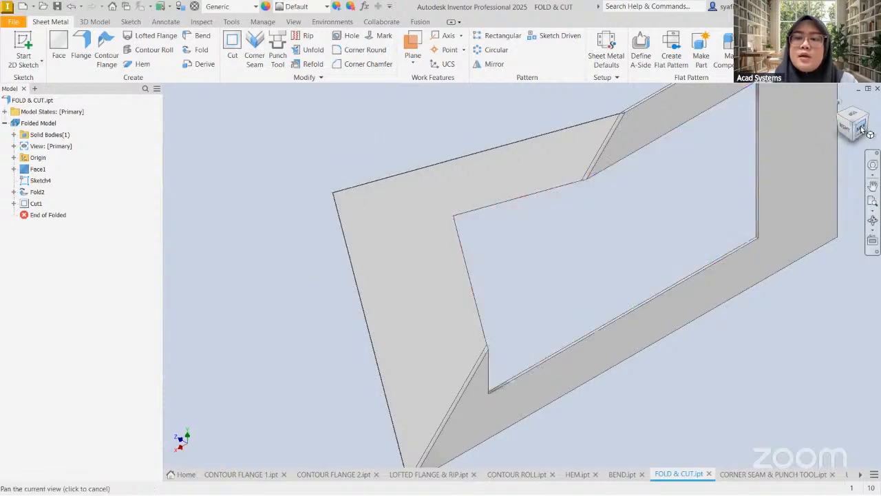
pyautogui.keyDown('shift'); pyautogui.moveTo(558, 242); pyautogui.dragTo(600, 175, button='middle'); pyautogui.keyUp('shift')
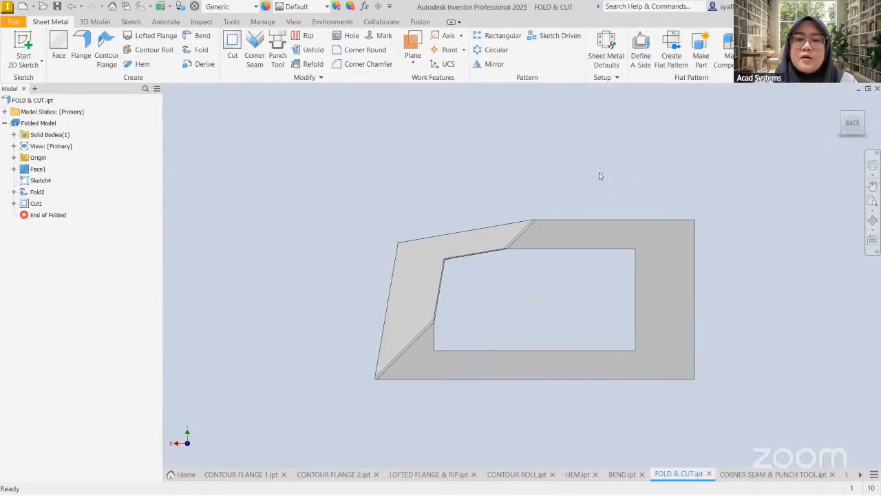
pyautogui.click(840, 105)
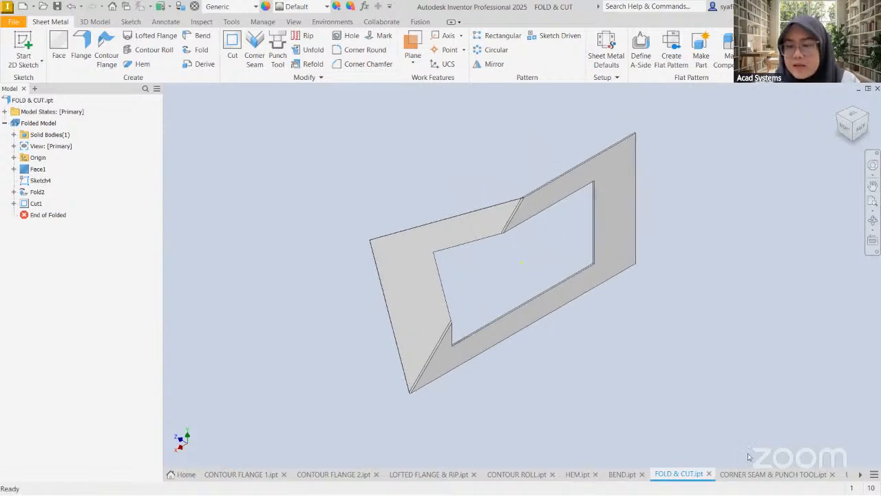
# - Switch to the CORNER SEAM & PUNCH TOOL.ipt part and examine the open corner between its two flanges
pyautogui.click(746, 474)
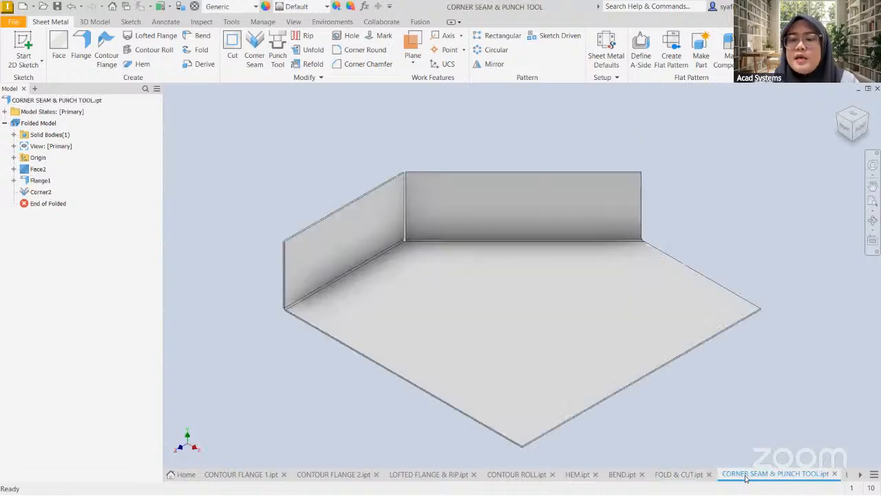
pyautogui.scroll(-5, 369, 179)
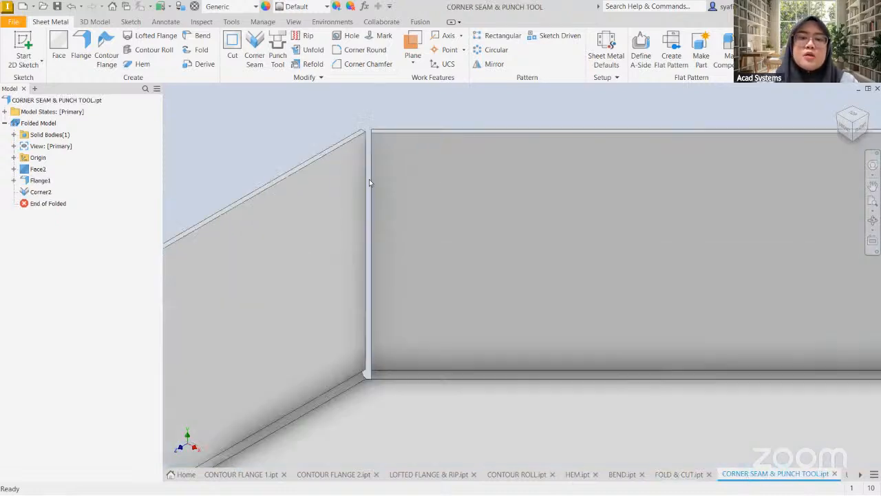
pyautogui.moveTo(387, 178); pyautogui.dragTo(409, 213, button='middle')
pyautogui.scroll(5, 450, 343)
pyautogui.moveTo(502, 392); pyautogui.dragTo(446, 302, button='middle')
pyautogui.scroll(-3, 390, 218)
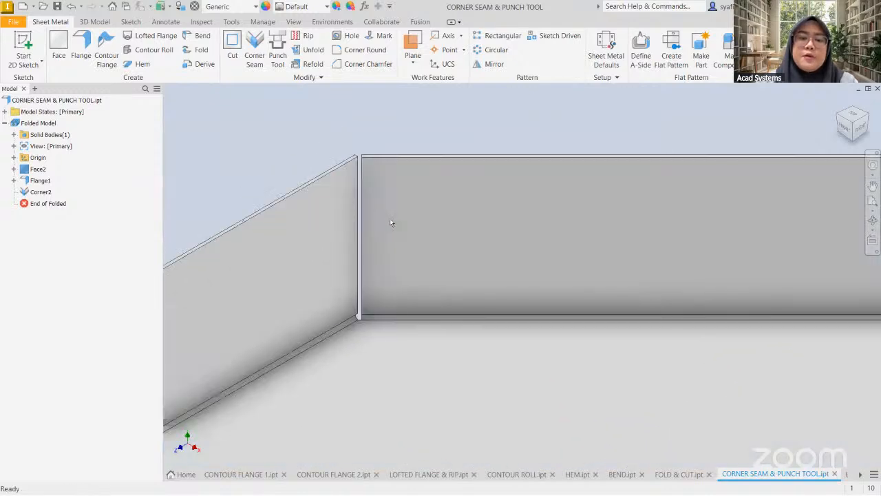
pyautogui.moveTo(372, 212); pyautogui.dragTo(391, 255, button='middle')
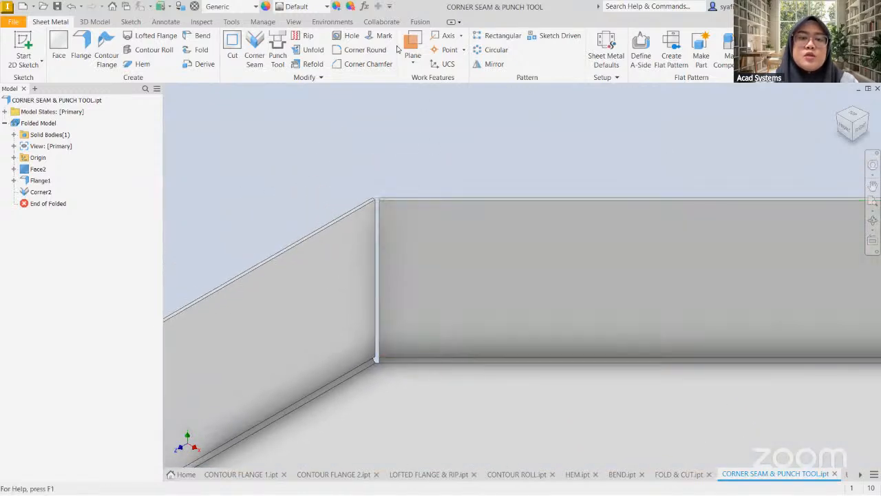
# - Start a corner seam with maximum gap distance between the facing vertical edges of the two flanges, and examine the symmetric gap preview
pyautogui.click(254, 58)
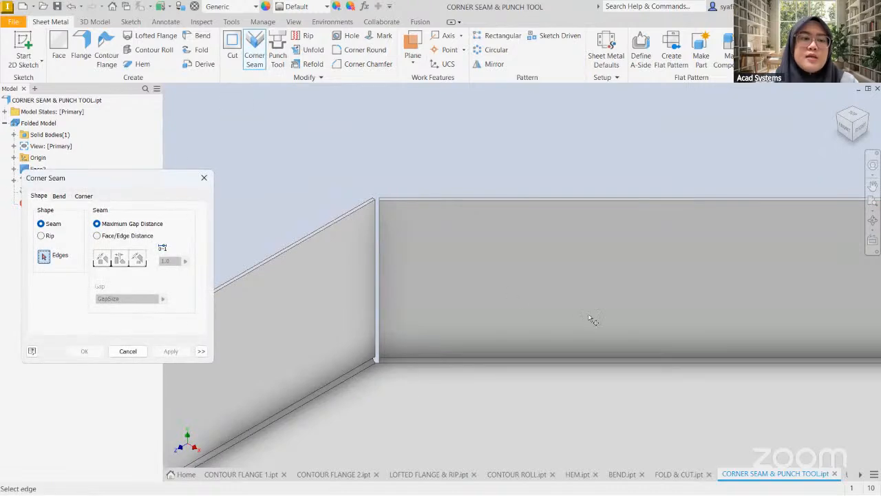
pyautogui.scroll(-5, 460, 304)
pyautogui.moveTo(397, 278); pyautogui.dragTo(743, 330, button='middle')
pyautogui.scroll(2, 613, 236)
pyautogui.moveTo(575, 249); pyautogui.dragTo(569, 282, button='middle')
pyautogui.click(99, 236)
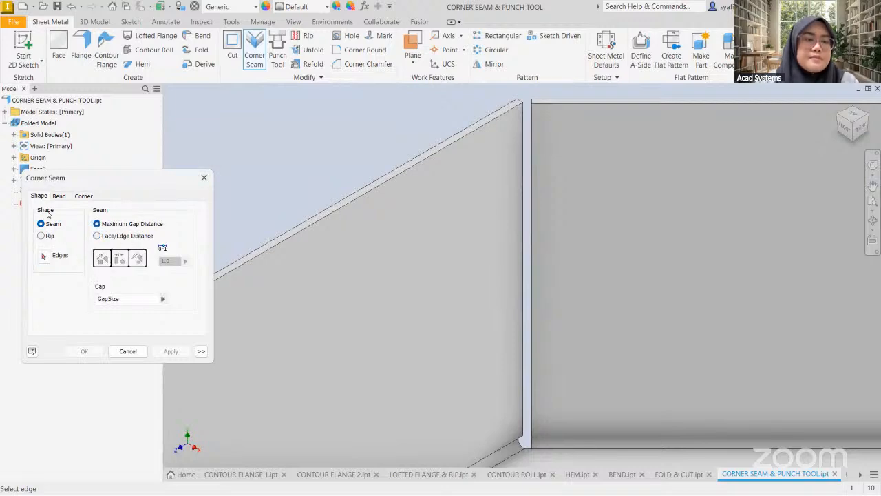
pyautogui.click(533, 178)
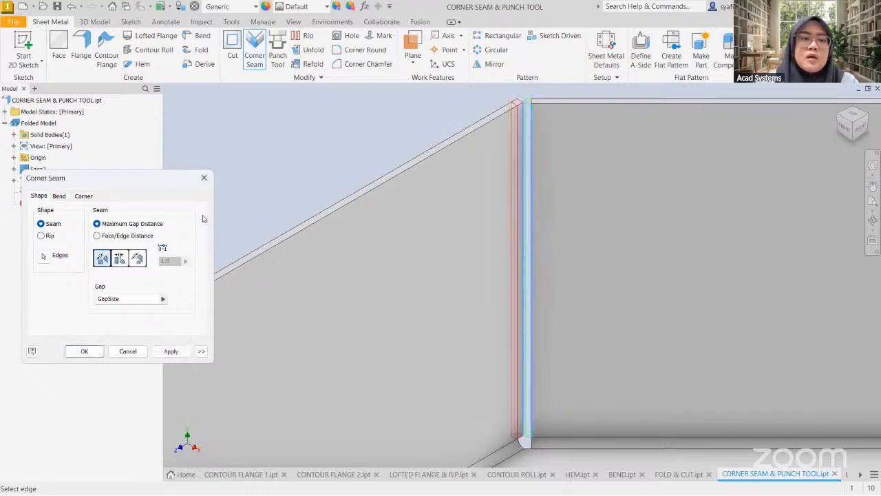
pyautogui.scroll(4, 535, 138)
pyautogui.moveTo(569, 142); pyautogui.dragTo(543, 293, button='middle')
pyautogui.scroll(3, 551, 218)
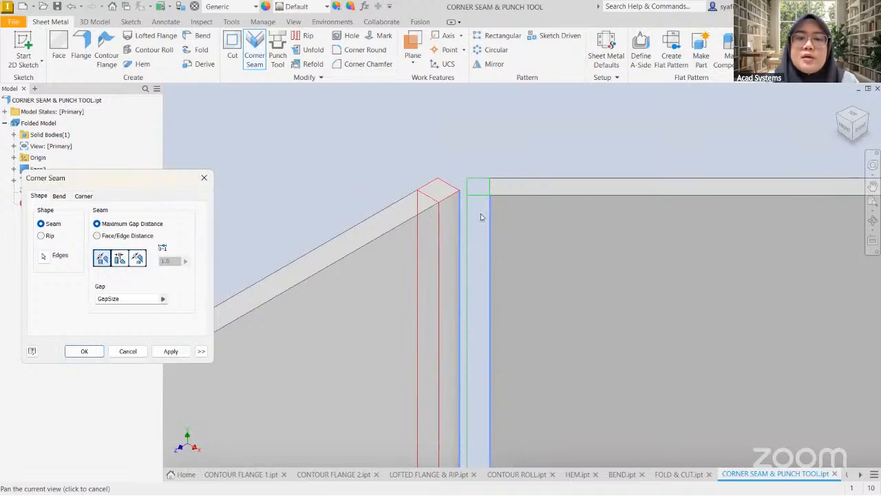
pyautogui.scroll(-2, 479, 184)
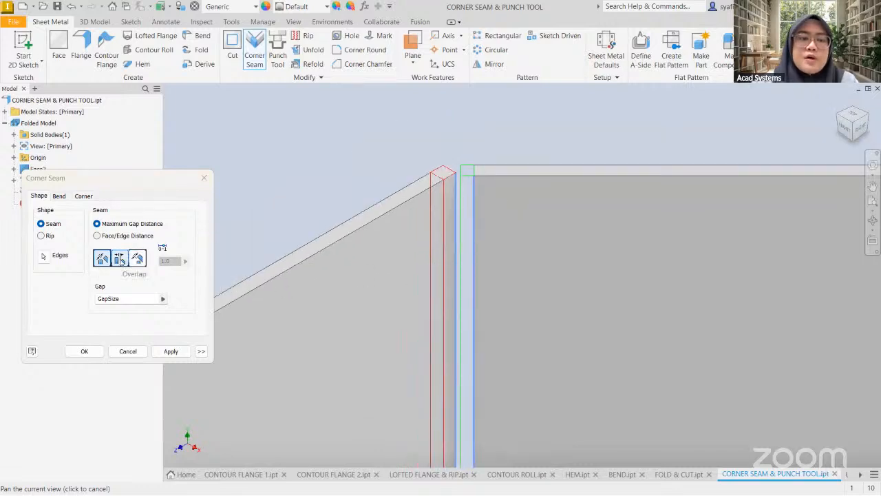
# - Preview the overlap seam type, switch to reverse overlap with a 1.0 overlap value, and apply the corner seam
pyautogui.click(119, 259)
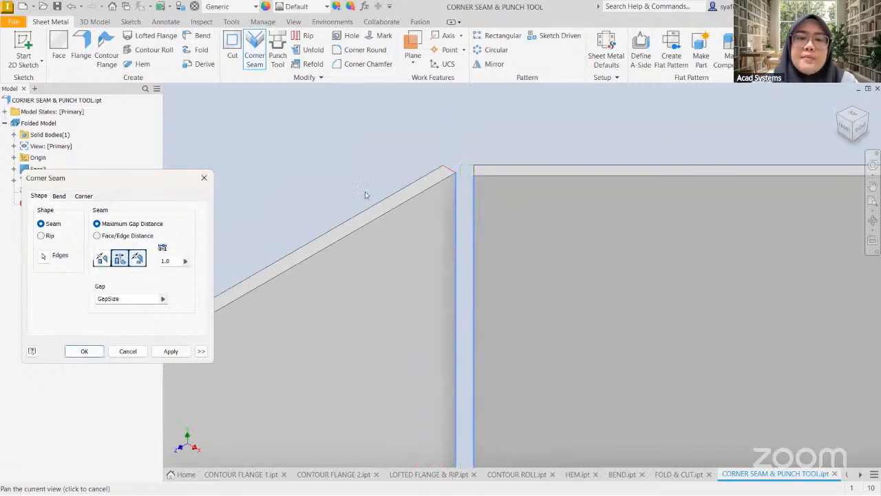
pyautogui.moveTo(313, 329); pyautogui.dragTo(294, 302)
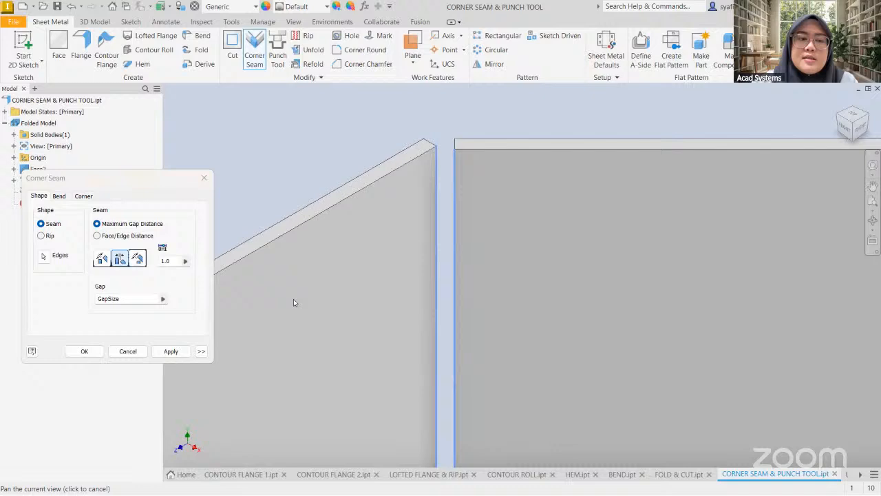
pyautogui.click(139, 261)
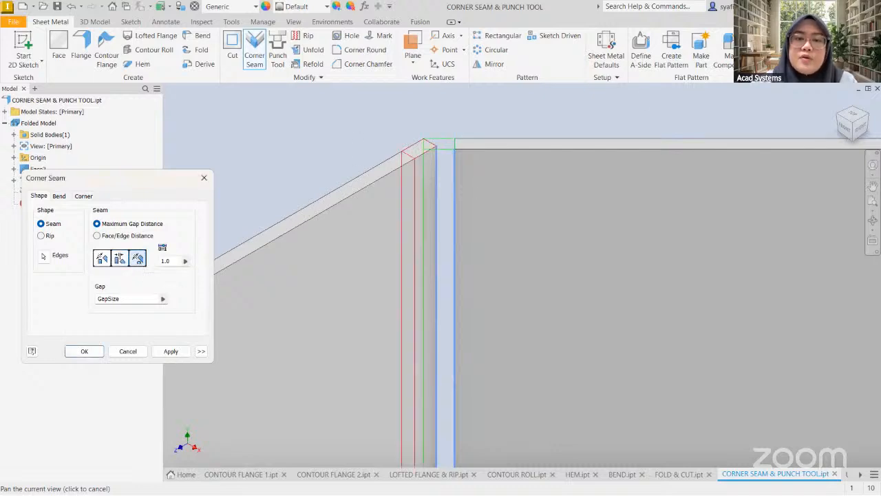
pyautogui.moveTo(485, 354); pyautogui.dragTo(492, 266, button='middle')
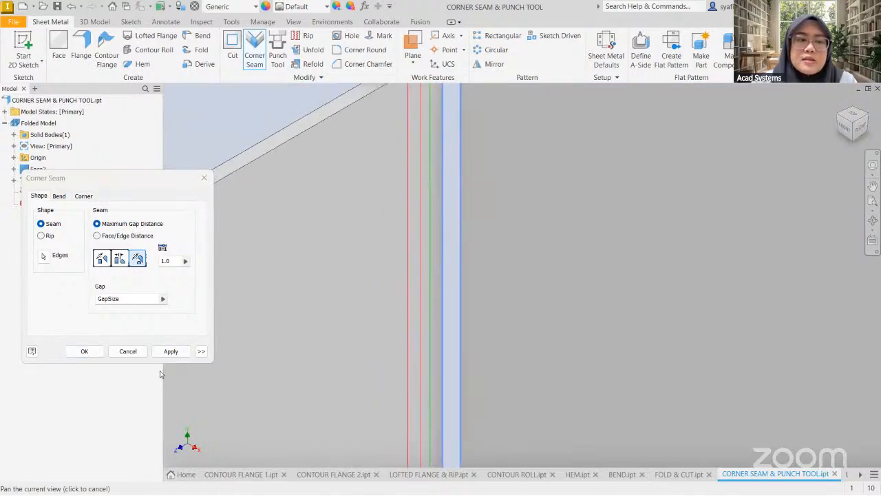
pyautogui.scroll(-3, 427, 328)
pyautogui.moveTo(451, 421); pyautogui.dragTo(433, 238, button='middle')
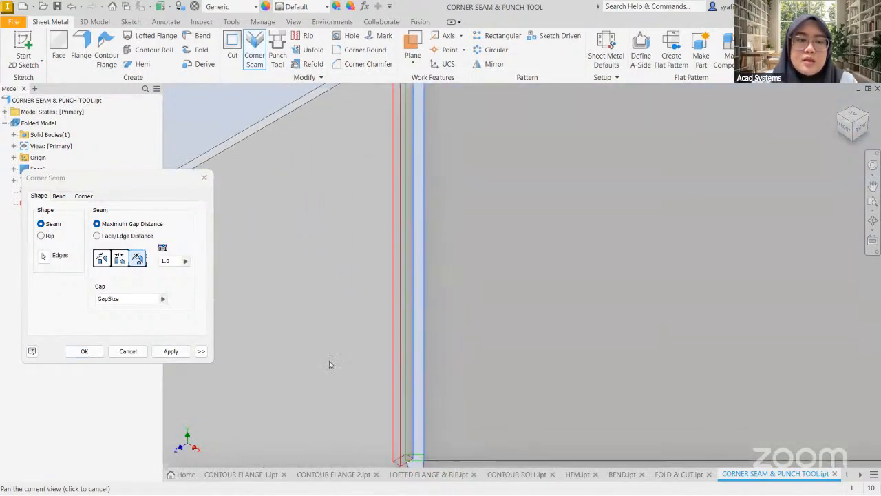
pyautogui.click(178, 354)
# - Examine the applied seam along the full height of the flange corner and close the Corner Seam command
pyautogui.moveTo(482, 274); pyautogui.dragTo(494, 229, button='middle')
pyautogui.moveTo(427, 310); pyautogui.dragTo(466, 264, button='middle')
pyautogui.moveTo(453, 331); pyautogui.dragTo(515, 302, button='middle')
pyautogui.moveTo(478, 346); pyautogui.dragTo(451, 340, button='middle')
pyautogui.scroll(5, 479, 222)
pyautogui.moveTo(468, 224); pyautogui.dragTo(501, 352, button='middle')
pyautogui.scroll(-6, 470, 275)
pyautogui.moveTo(497, 265); pyautogui.dragTo(489, 295, button='middle')
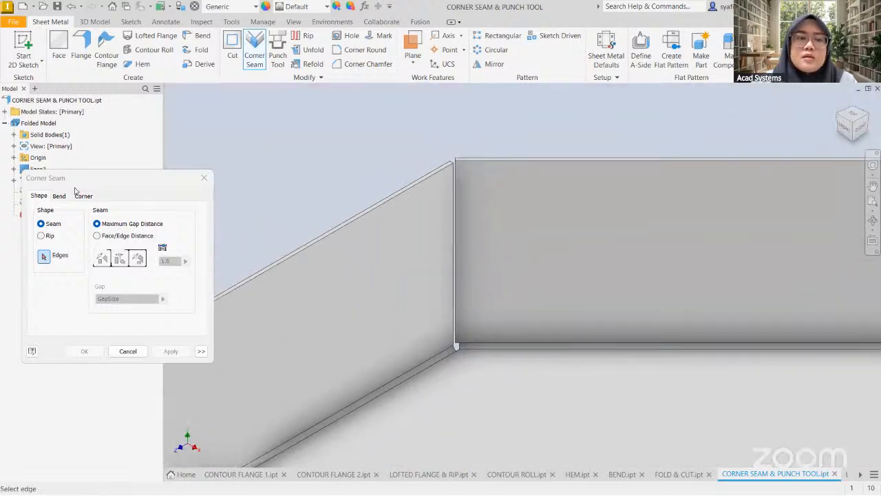
pyautogui.moveTo(464, 259); pyautogui.dragTo(467, 281, button='middle')
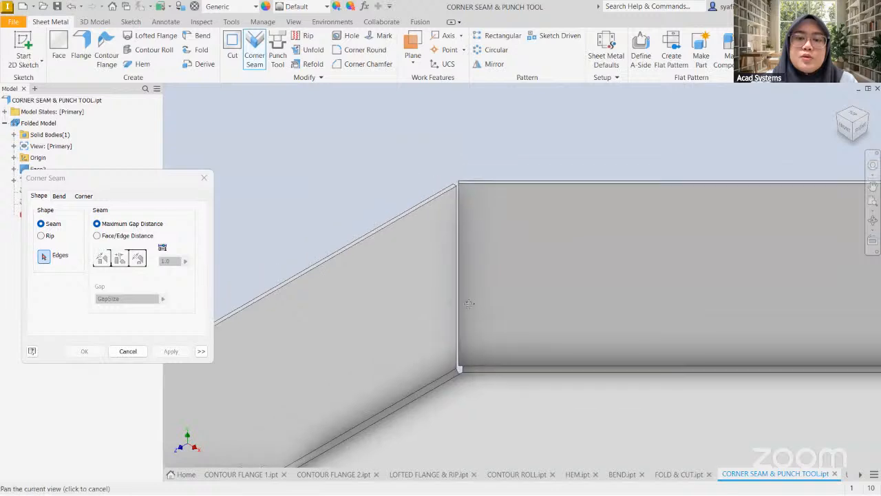
pyautogui.click(204, 178)
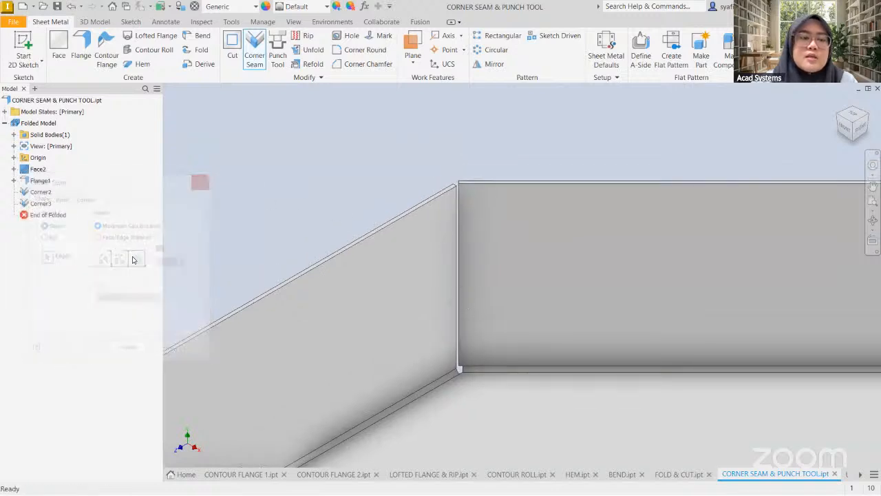
# - Open the reverse-overlap corner seam for editing to review its settings, and close it
pyautogui.click(39, 203)
pyautogui.rightClick(37, 203)
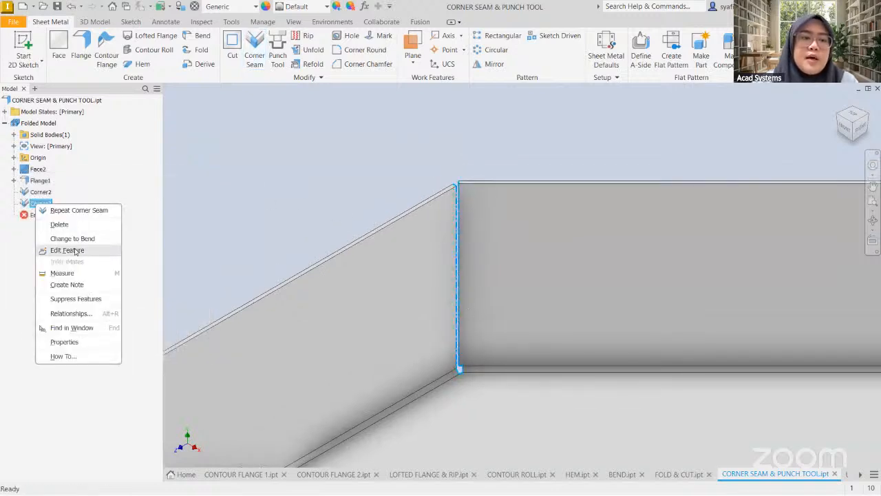
pyautogui.click(67, 250)
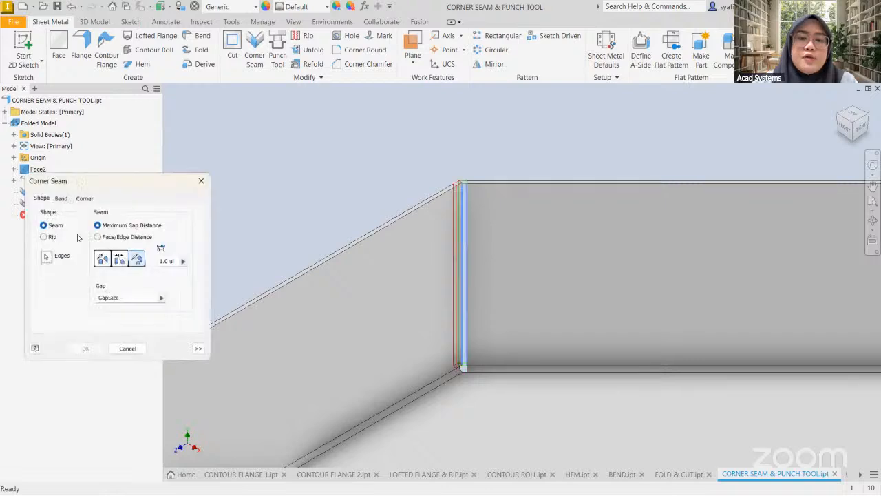
pyautogui.click(204, 179)
# - Sketch a point at the origin on the top side of the base face and finish the sketch
pyautogui.scroll(-5, 609, 318)
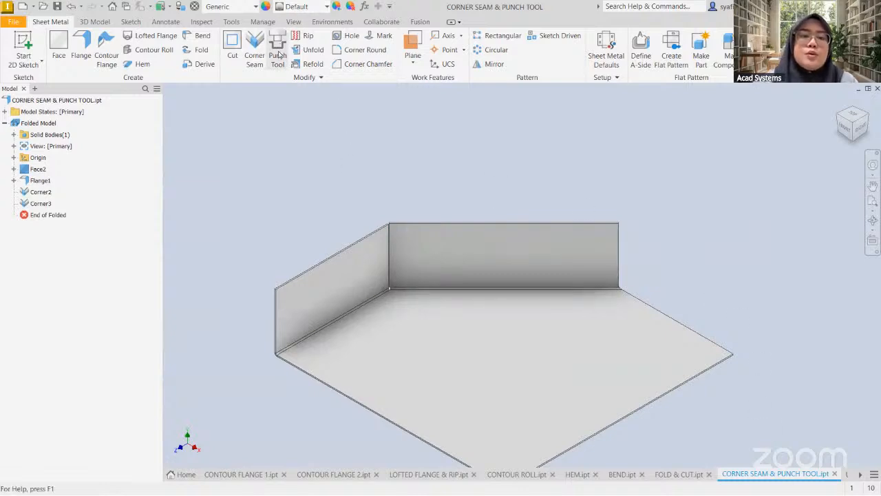
pyautogui.click(489, 373)
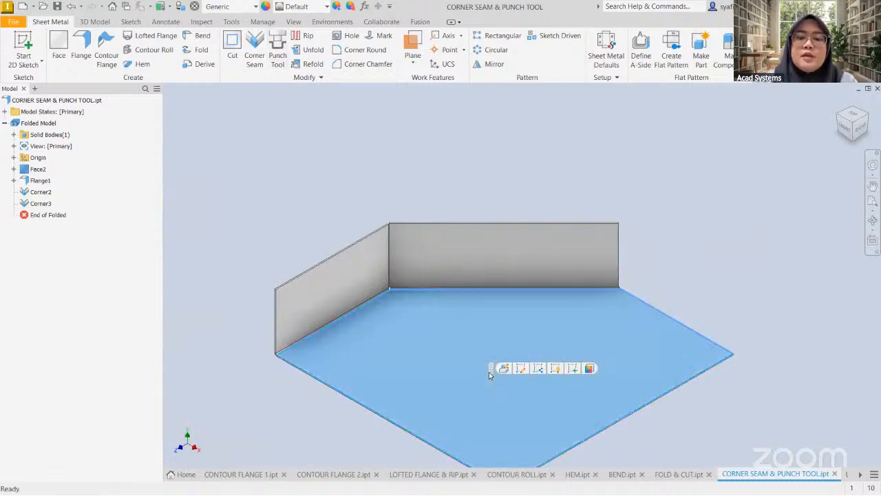
pyautogui.rightClick(475, 380)
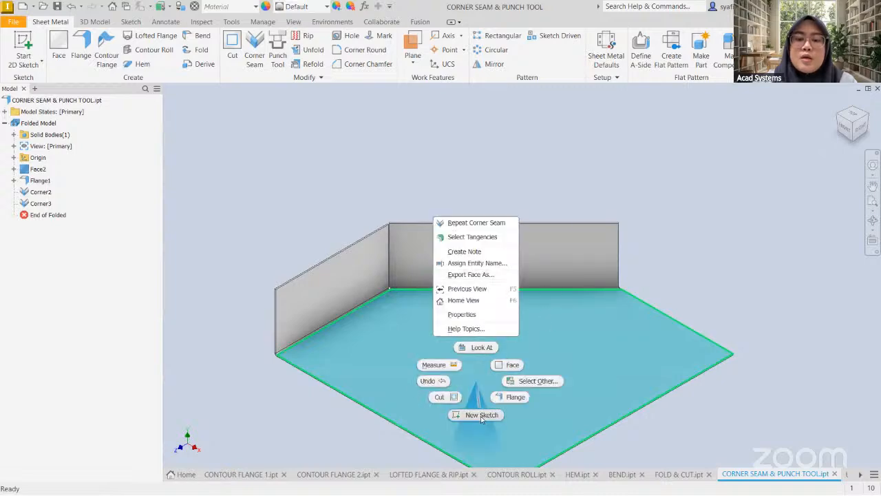
pyautogui.click(480, 415)
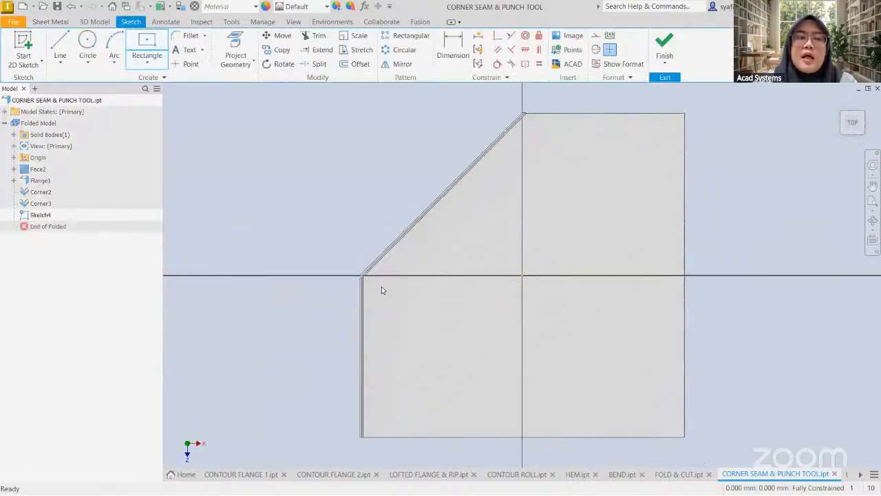
pyautogui.click(187, 64)
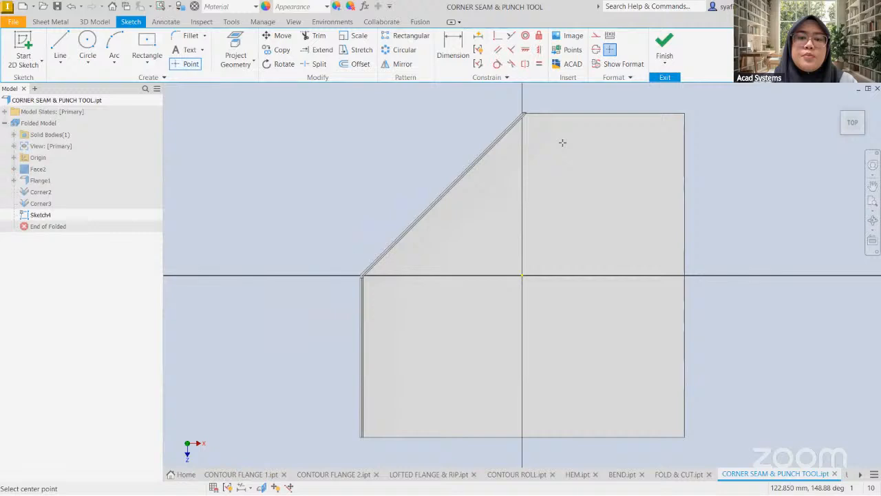
pyautogui.click(521, 275)
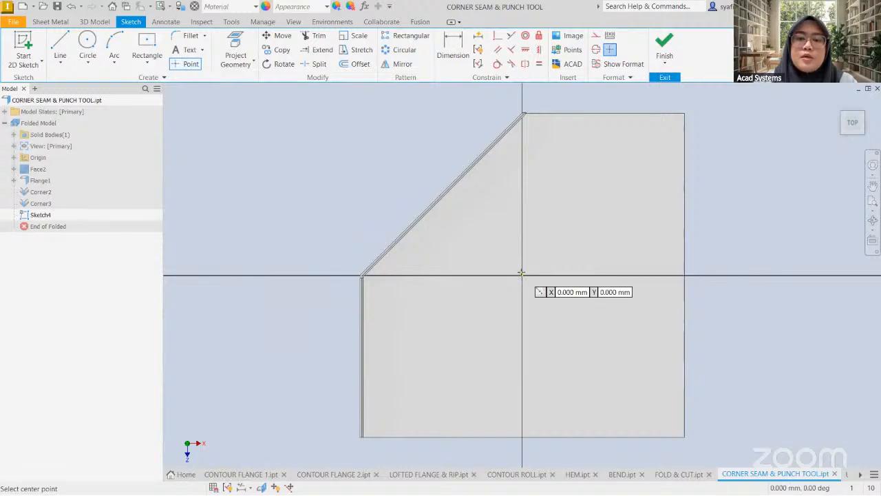
pyautogui.click(664, 48)
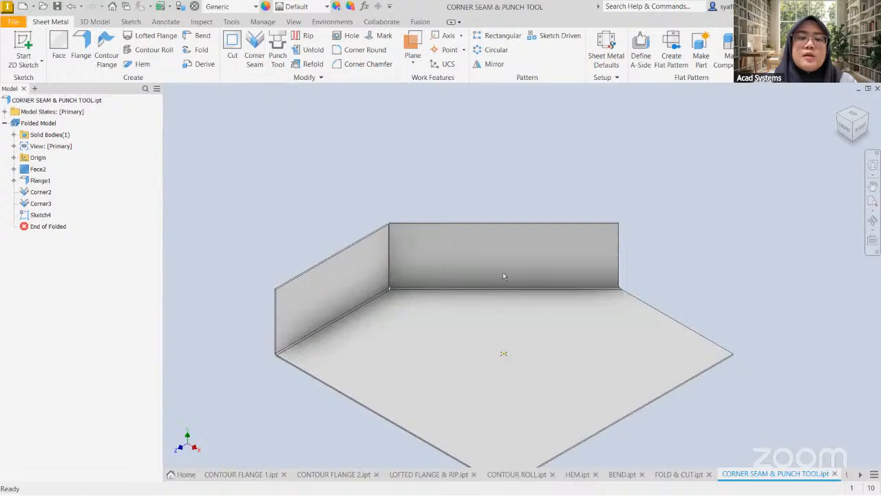
# - Start a punch at the sketched point and preview the curved slot and D-Sub connector punch shapes
pyautogui.click(278, 60)
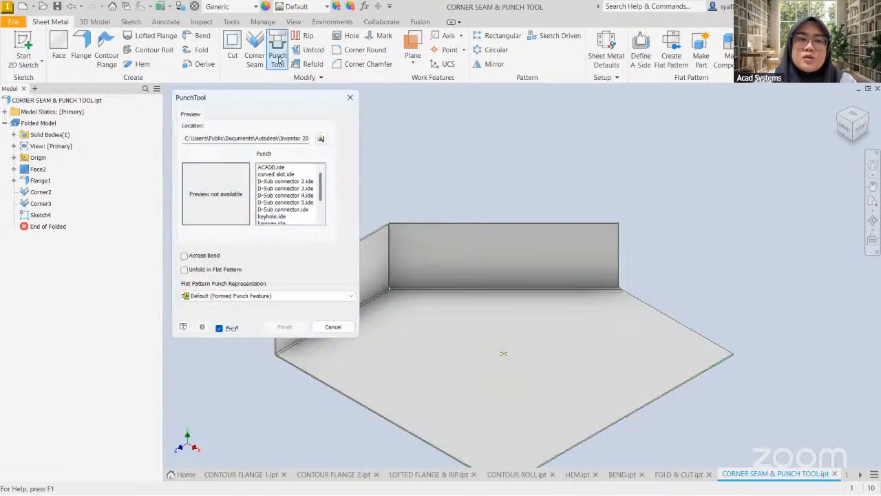
pyautogui.moveTo(322, 193); pyautogui.dragTo(323, 174)
pyautogui.click(281, 173)
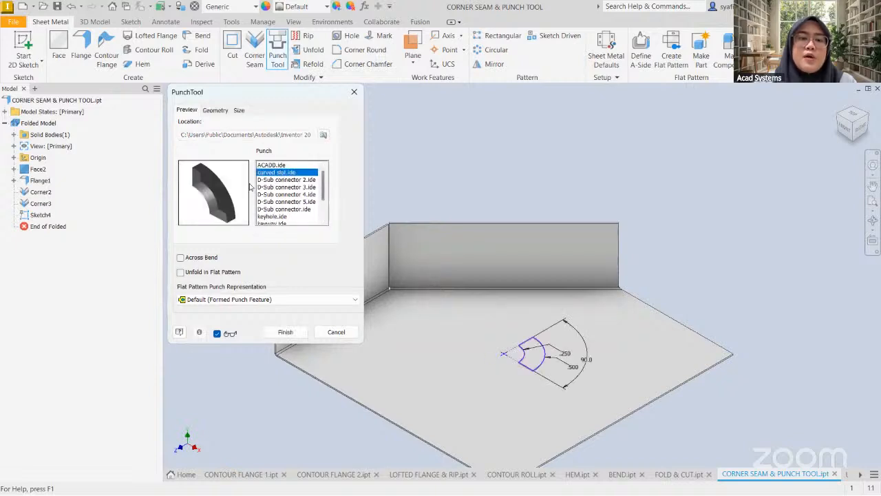
pyautogui.click(295, 180)
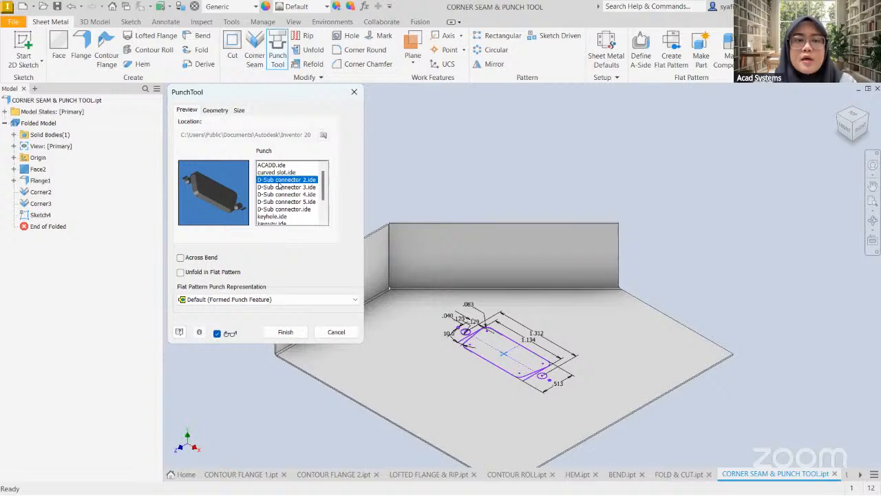
pyautogui.click(288, 187)
pyautogui.click(286, 209)
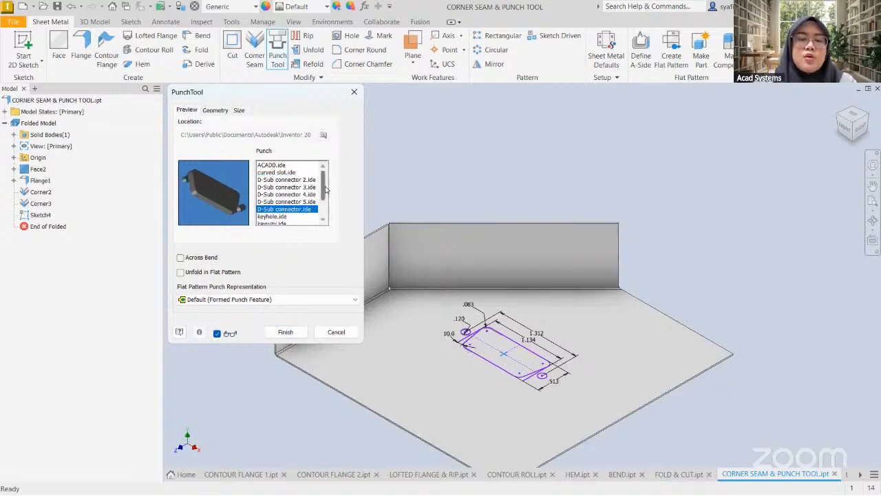
# - Punch the keyhole.ide shape into the base face at the sketched point and inspect the cutout
pyautogui.scroll(-2, 324, 191)
pyautogui.click(274, 187)
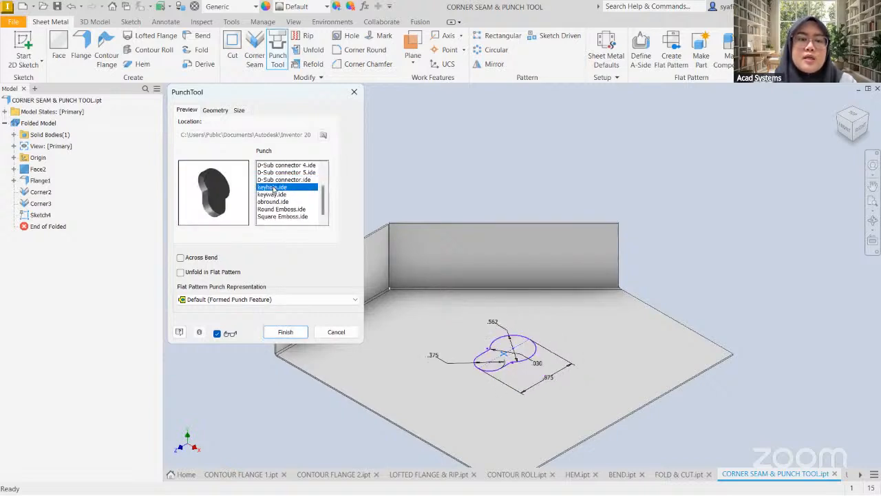
pyautogui.scroll(2, 321, 180)
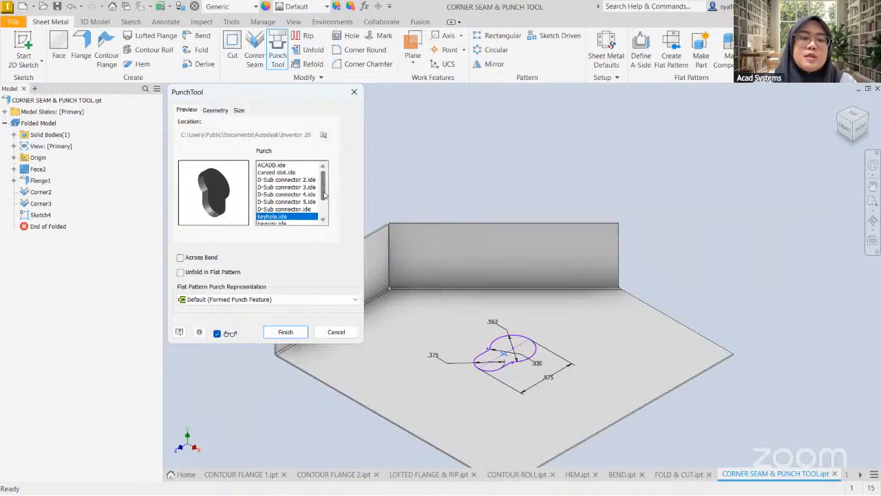
pyautogui.moveTo(323, 200); pyautogui.dragTo(323, 214)
pyautogui.click(297, 202)
pyautogui.click(279, 188)
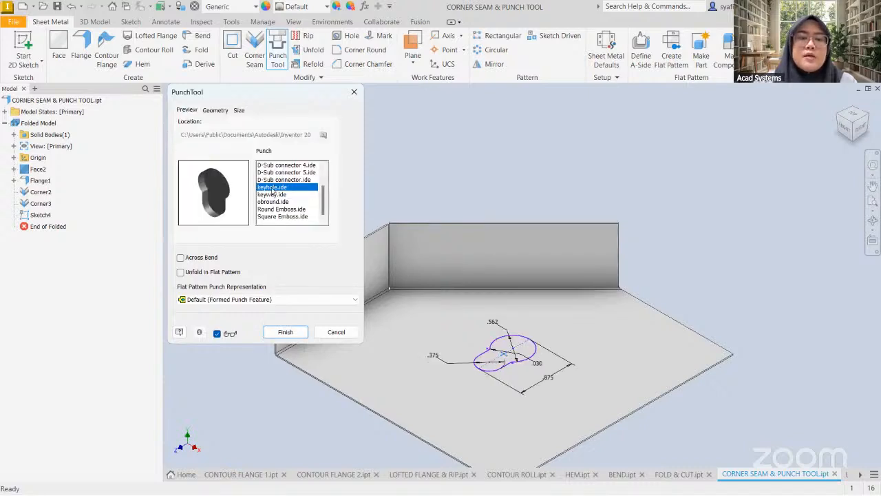
pyautogui.click(285, 332)
pyautogui.scroll(6, 551, 404)
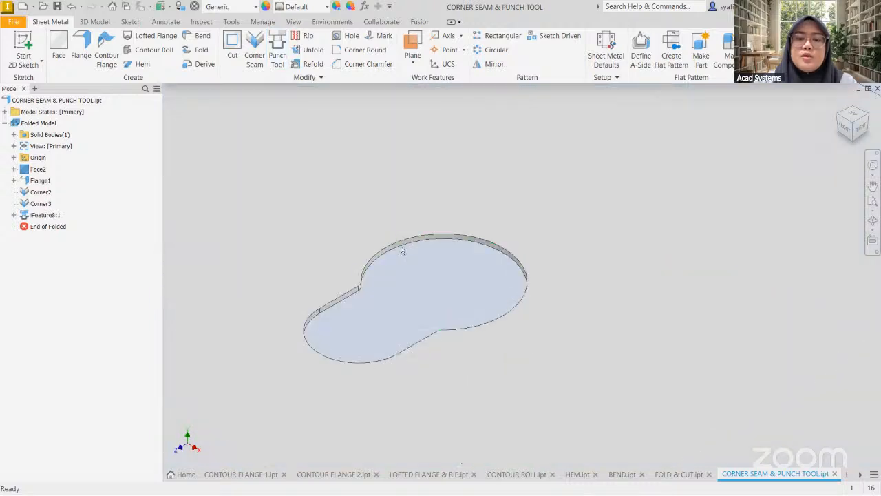
pyautogui.scroll(-5, 308, 319)
pyautogui.moveTo(344, 297); pyautogui.dragTo(460, 319, button='middle')
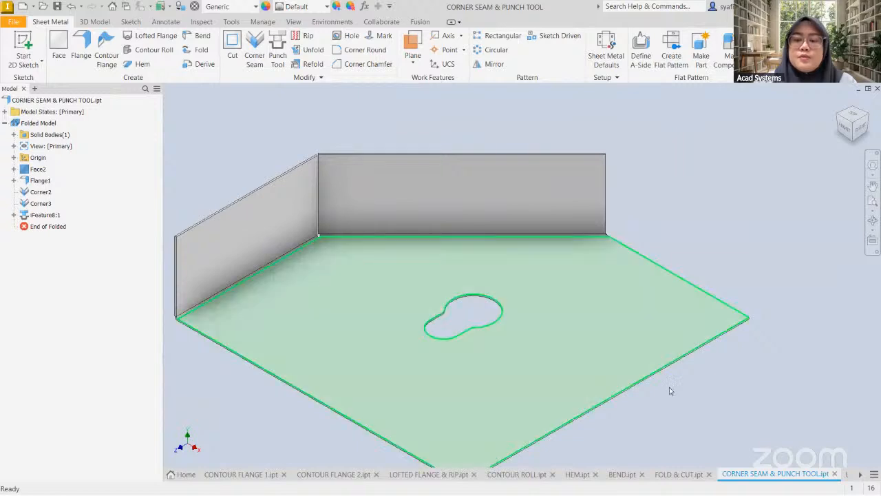
# - Switch to the UNFOLD & REFOLD.ipt part and examine the ripped lofted flange
pyautogui.click(861, 476)
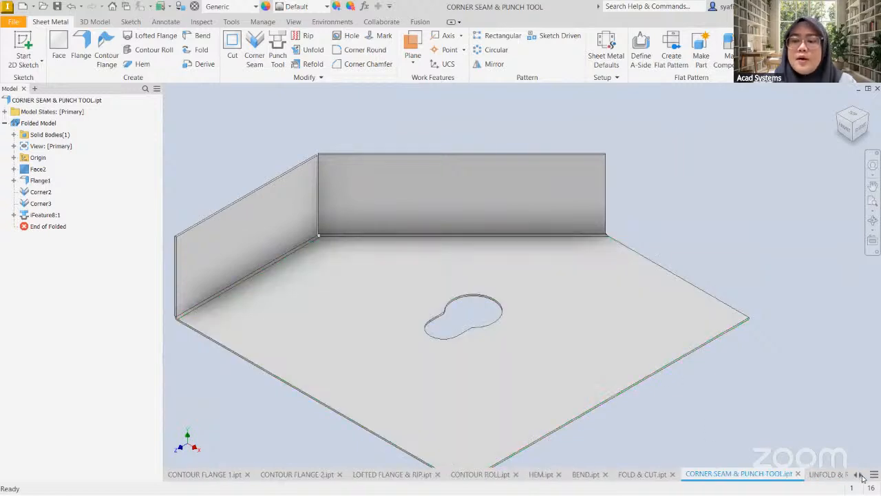
pyautogui.click(860, 476)
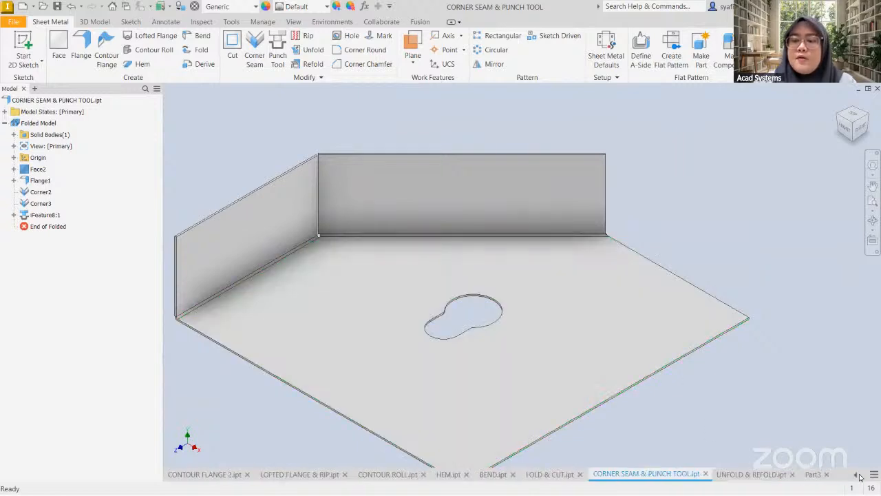
pyautogui.click(757, 474)
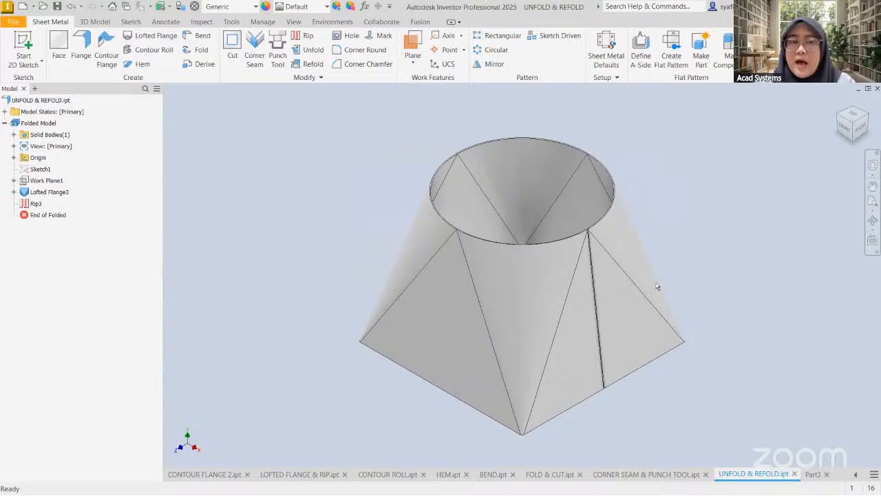
pyautogui.moveTo(680, 255); pyautogui.dragTo(668, 259, button='middle')
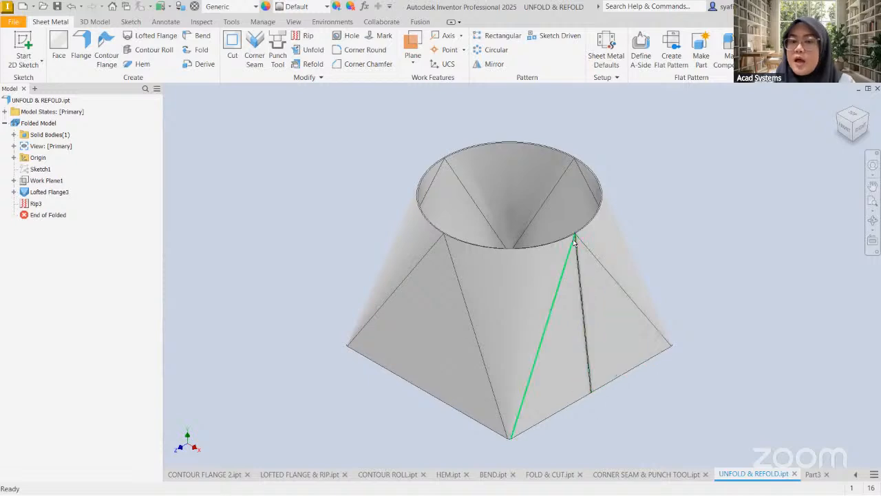
pyautogui.moveTo(613, 269); pyautogui.dragTo(605, 266, button='middle')
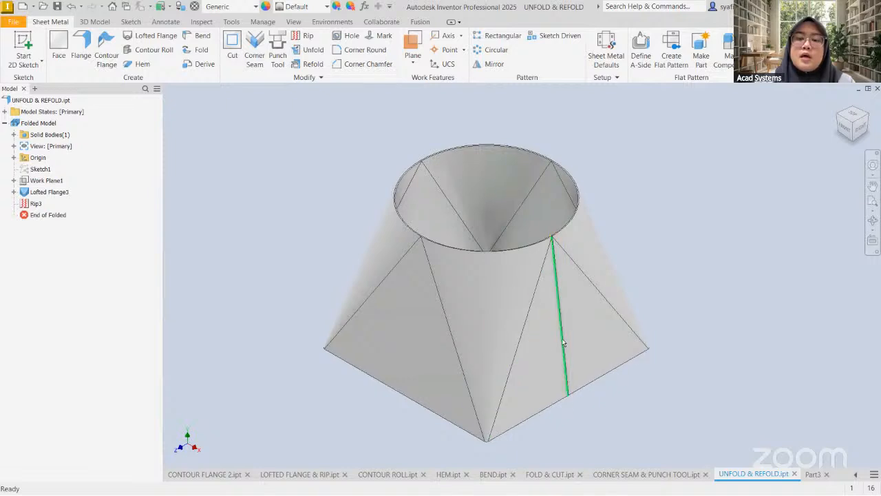
pyautogui.scroll(-3, 554, 336)
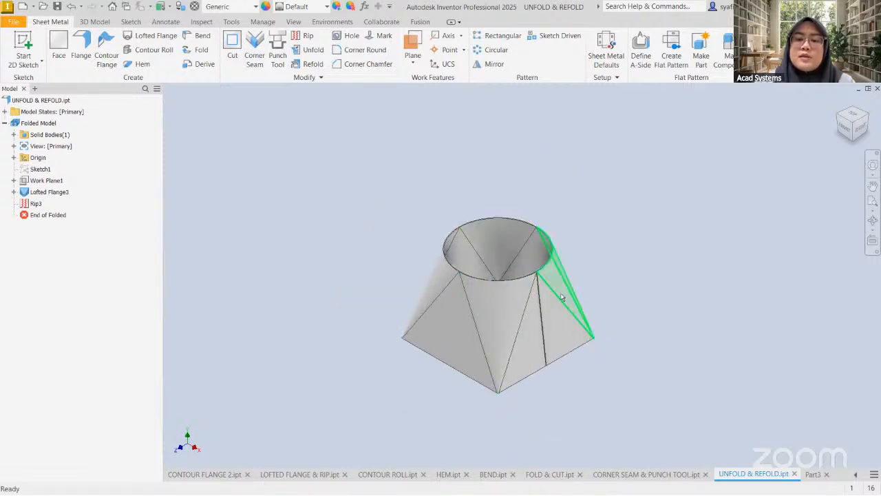
pyautogui.scroll(3, 490, 303)
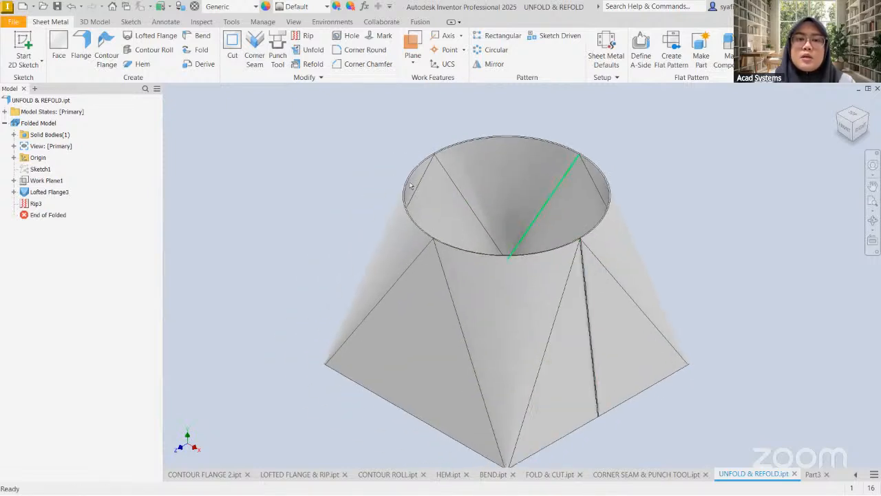
# - Unfold the four curved bend faces of the lofted flange with the front triangular face as stationary reference, and close the Unfold command
pyautogui.click(308, 50)
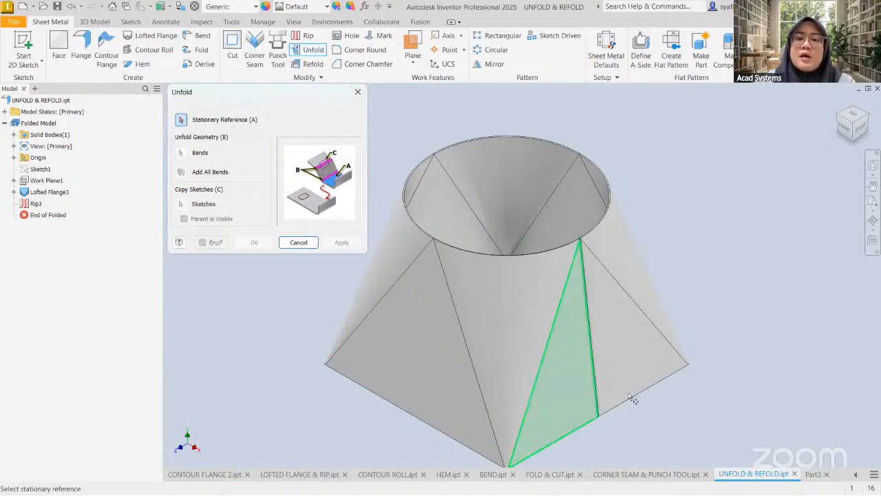
pyautogui.moveTo(603, 336); pyautogui.dragTo(648, 274, button='middle')
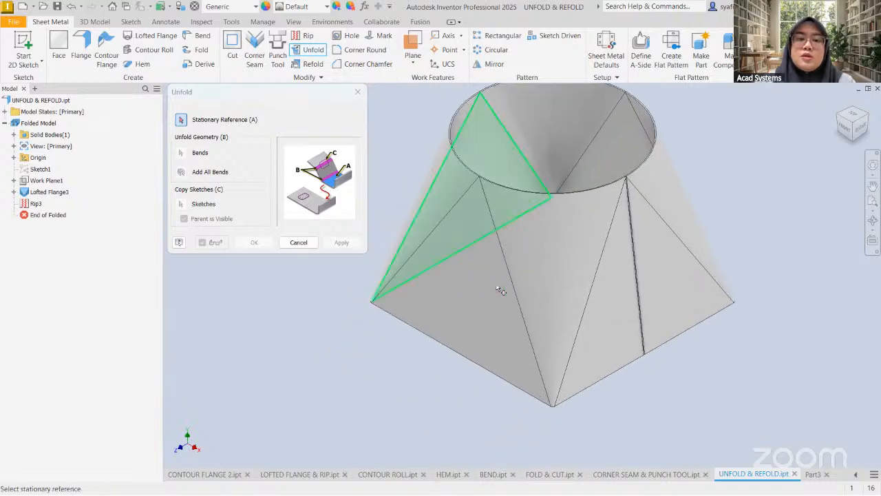
pyautogui.click(467, 313)
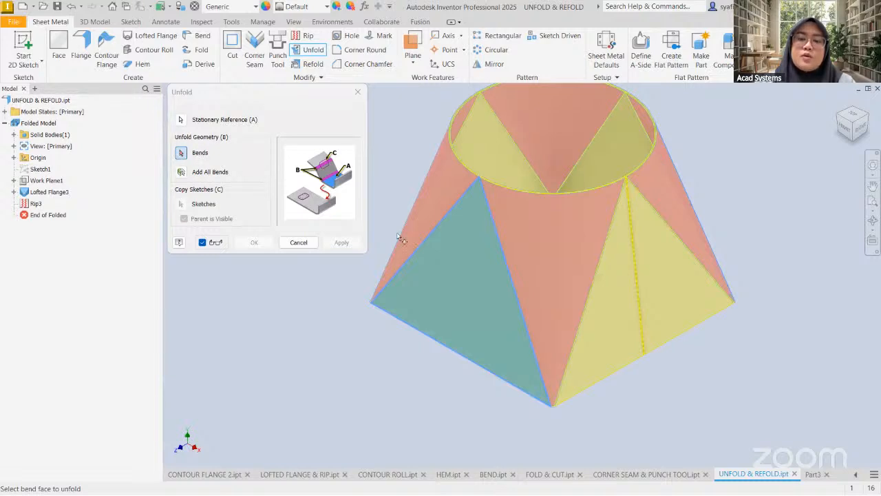
pyautogui.scroll(-3, 650, 289)
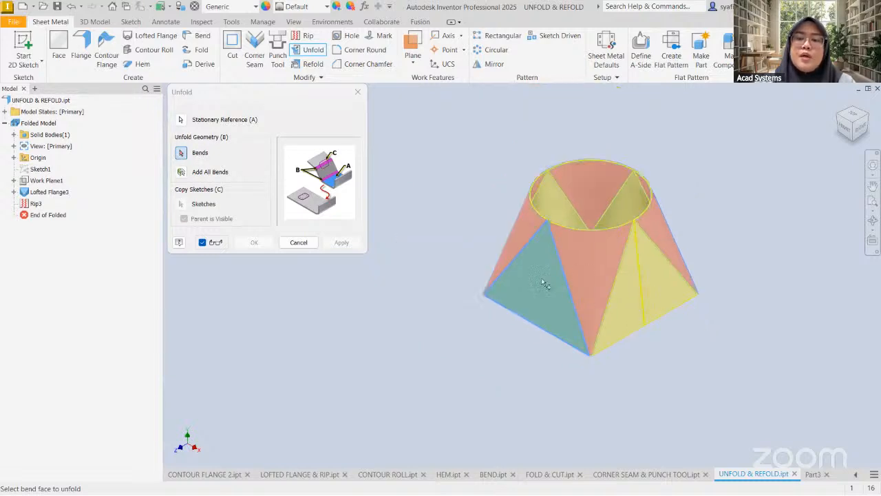
pyautogui.click(599, 261)
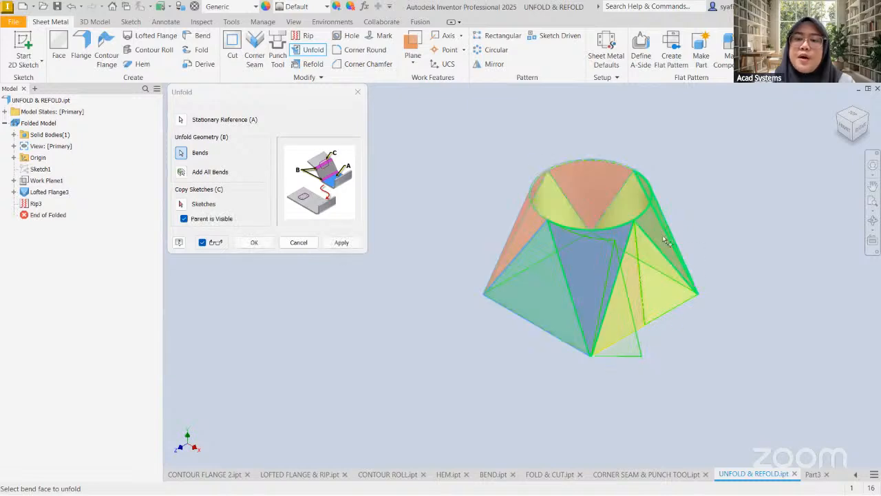
pyautogui.click(527, 222)
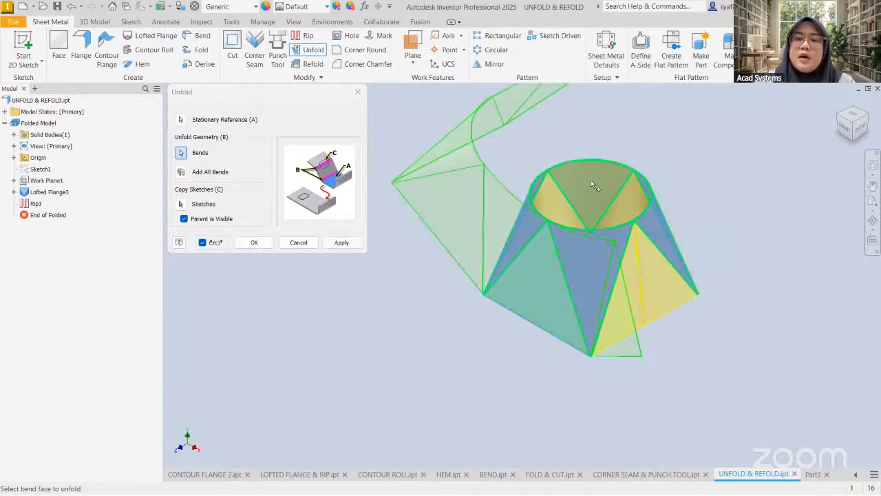
pyautogui.click(591, 181)
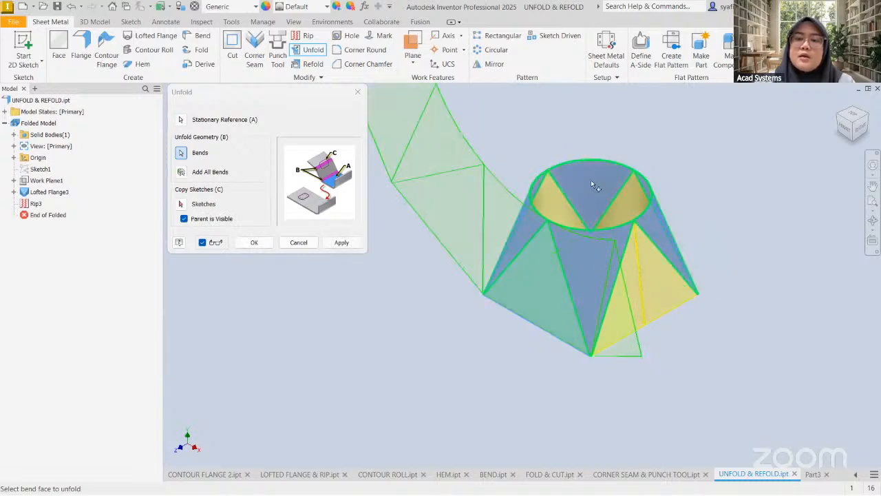
pyautogui.click(341, 243)
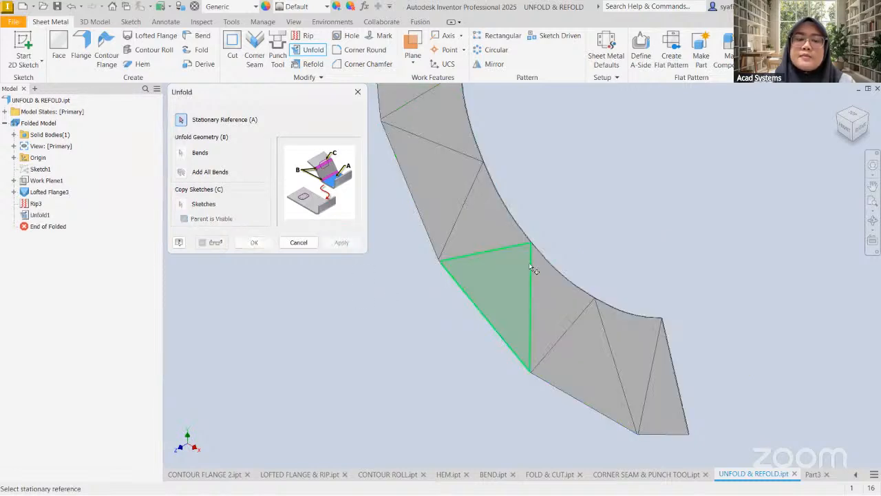
pyautogui.moveTo(526, 181); pyautogui.dragTo(508, 212, button='middle')
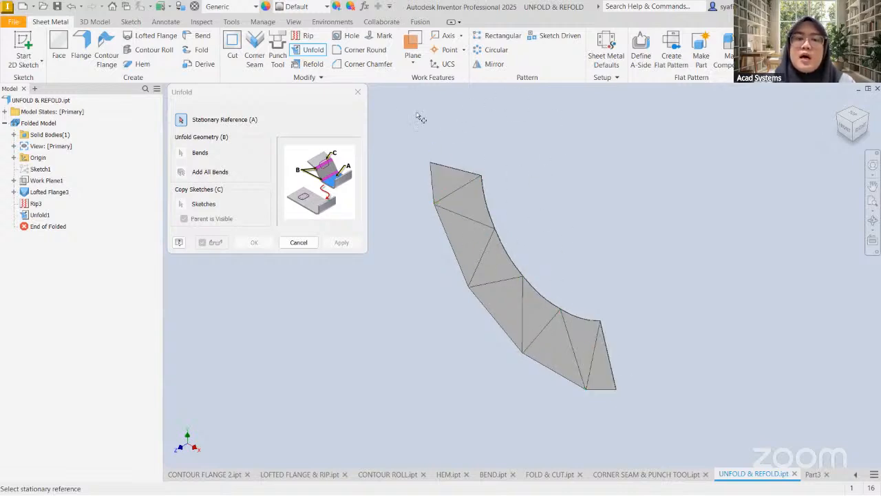
pyautogui.click(358, 91)
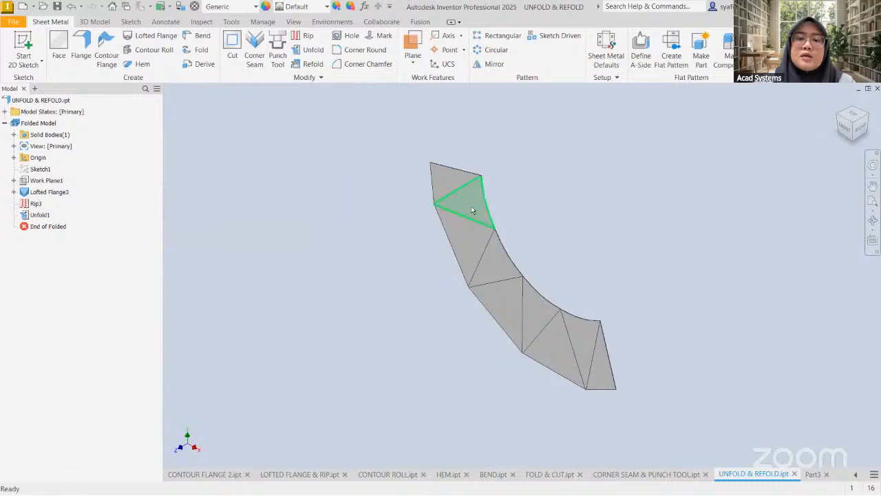
# - Start a new sketch on the curved-edge bend face near the upper end of the unfolded strip
pyautogui.scroll(3, 472, 205)
pyautogui.scroll(-3, 455, 234)
pyautogui.moveTo(466, 218); pyautogui.dragTo(453, 203, button='middle')
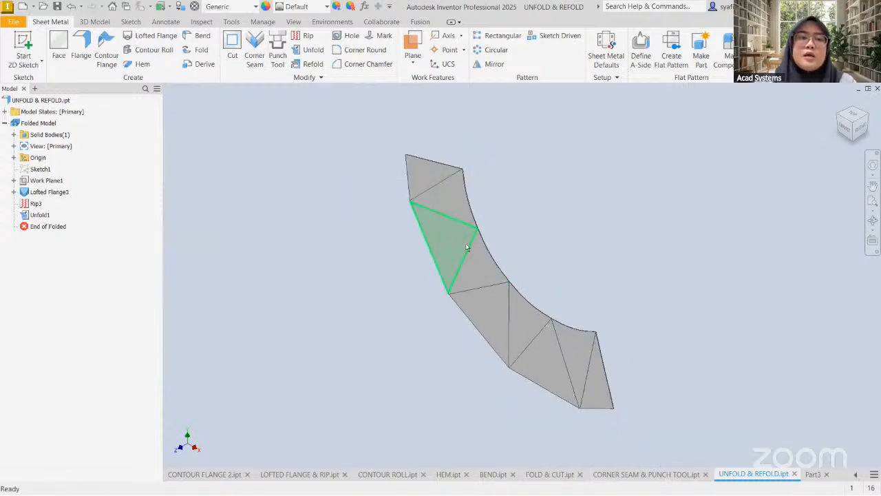
pyautogui.rightClick(442, 200)
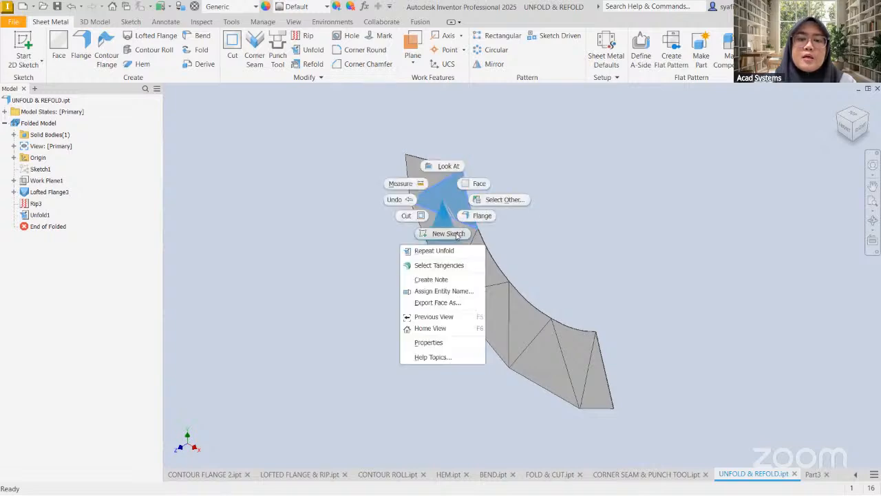
pyautogui.click(448, 232)
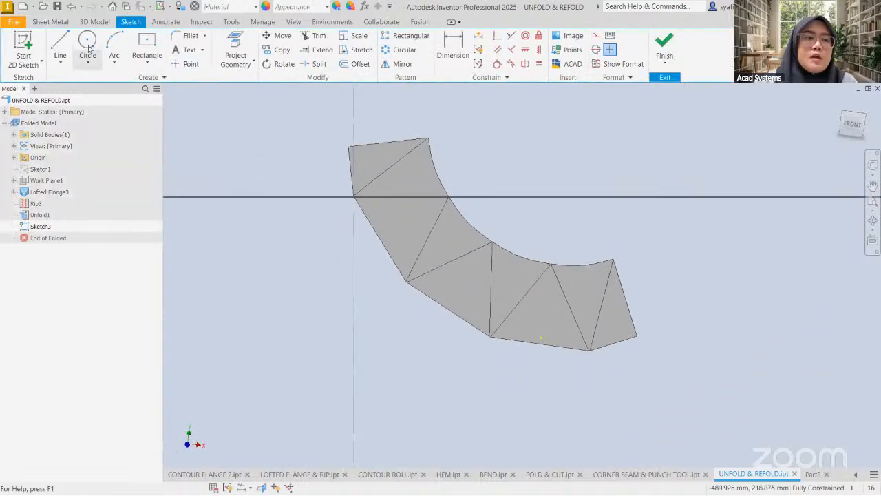
# - Sketch a trial circle of about 10 mm radius on the bend face near the strip's upper end and delete it
pyautogui.click(87, 55)
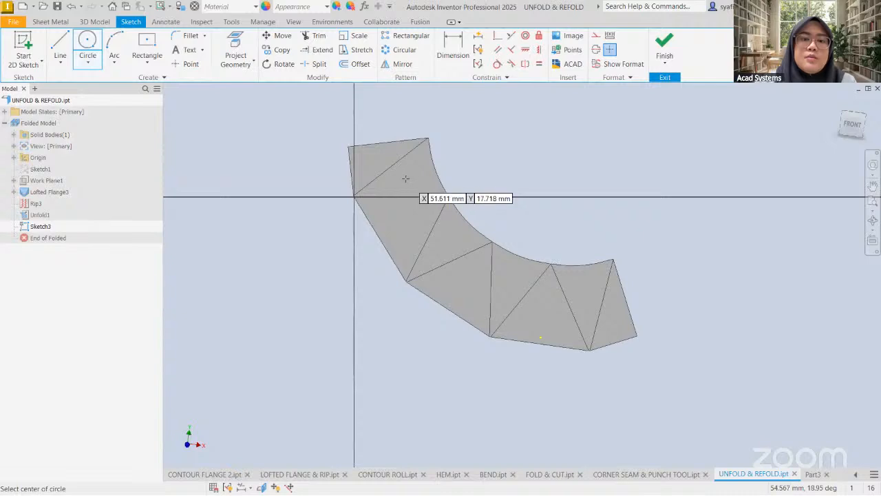
pyautogui.click(405, 178)
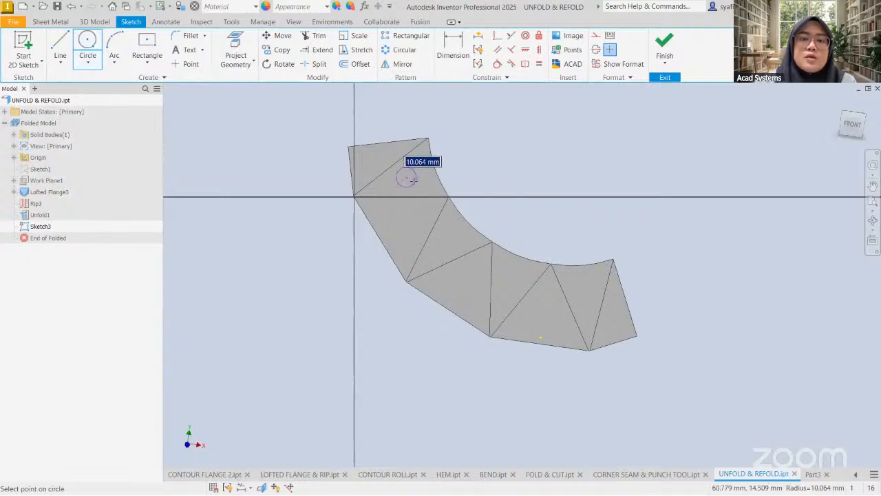
pyautogui.click(413, 181)
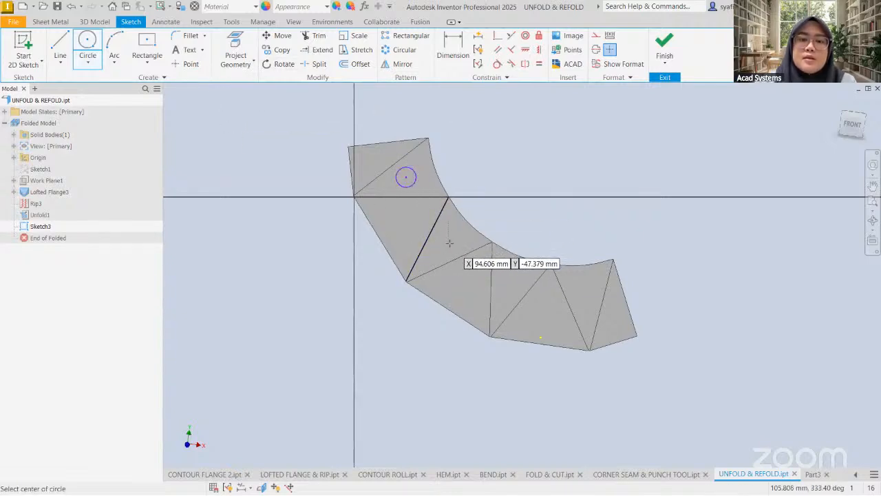
pyautogui.press('Escape')
pyautogui.click(416, 176)
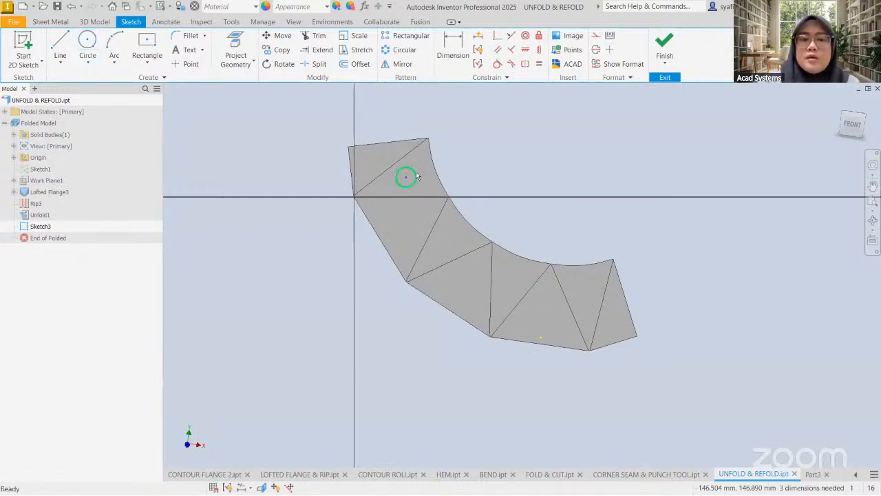
pyautogui.press('Delete')
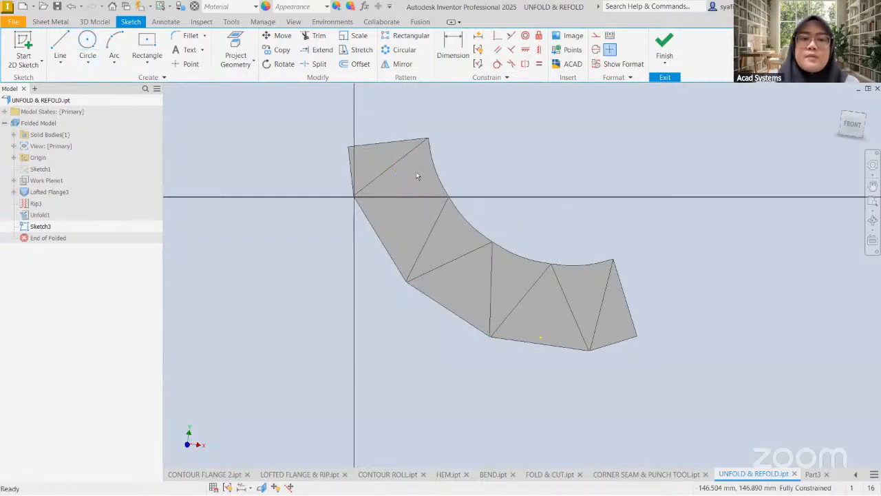
# - Sketch three circles on the unfolded strip, one inside each of the three middle triangular faces along its outer edge
pyautogui.click(87, 43)
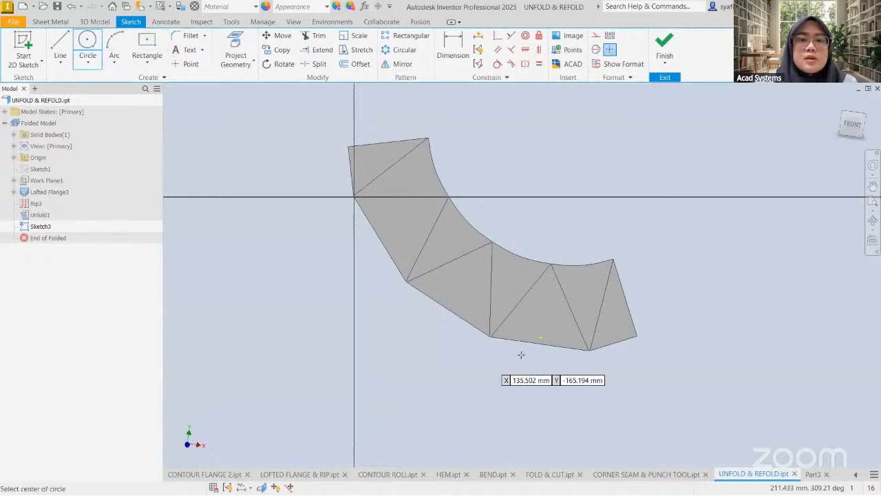
pyautogui.click(392, 223)
pyautogui.click(399, 231)
pyautogui.click(447, 279)
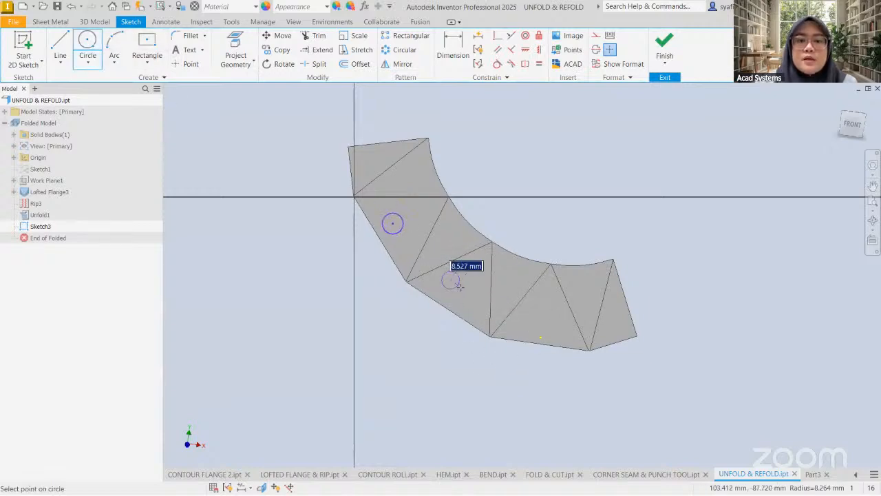
pyautogui.press('Escape')
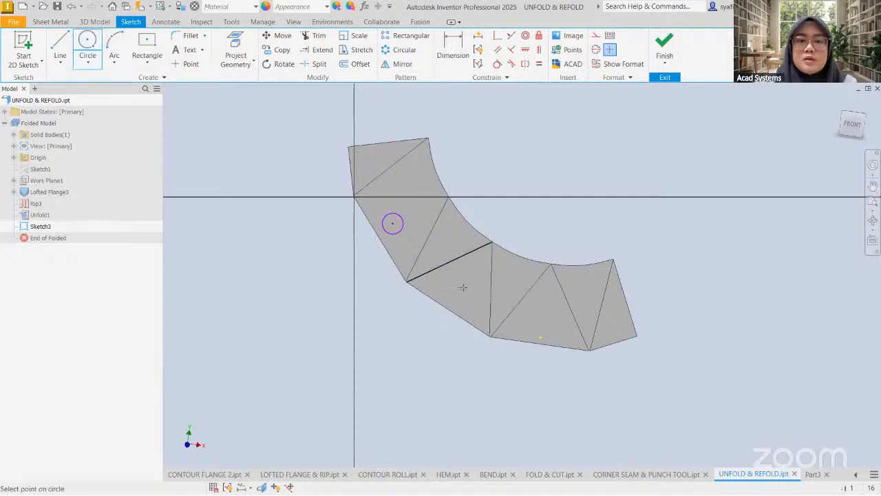
pyautogui.click(462, 288)
pyautogui.click(472, 295)
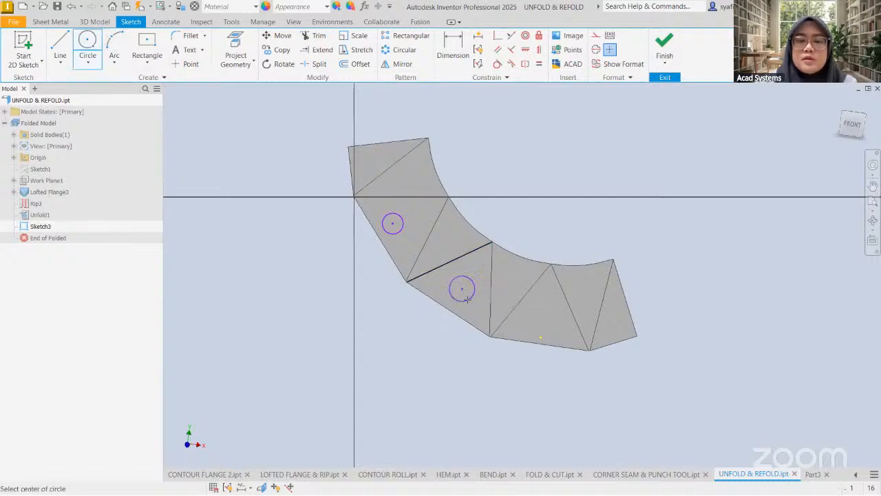
pyautogui.click(541, 314)
pyautogui.click(552, 318)
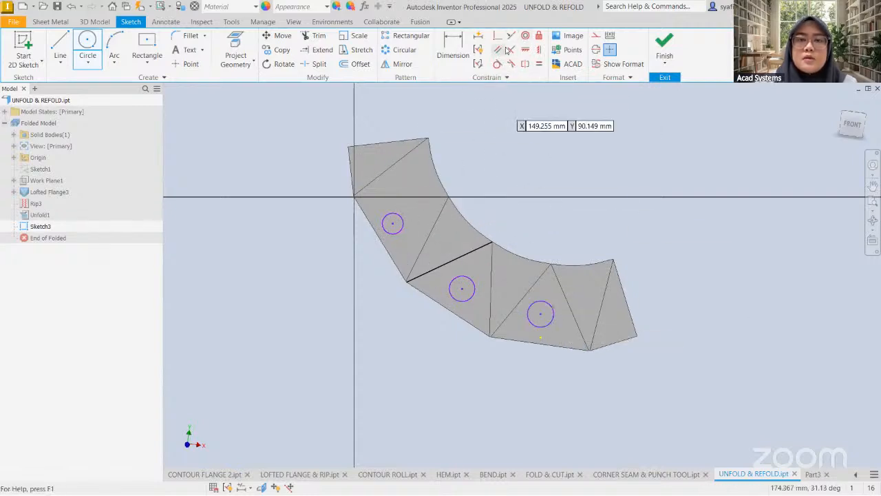
# - Make the other two circles the same size as the uppermost circle with Equal constraints, and finish the sketch
pyautogui.click(498, 51)
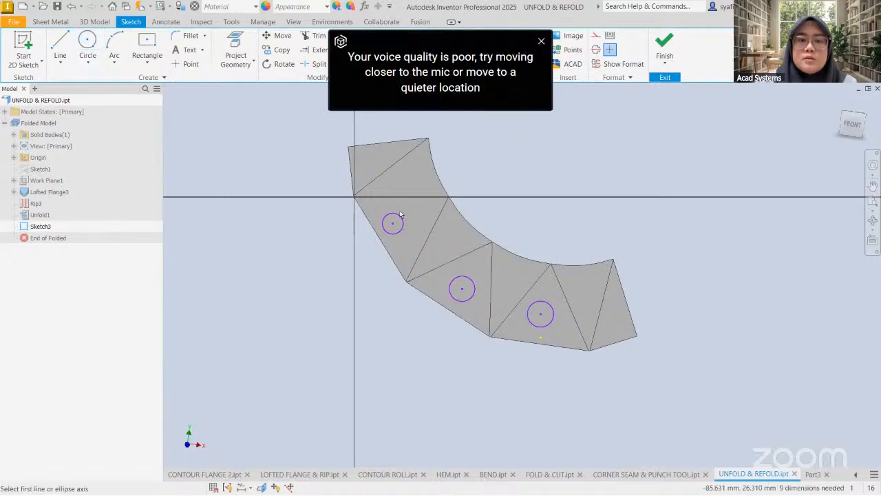
pyautogui.press('Escape')
pyautogui.click(403, 225)
pyautogui.click(541, 42)
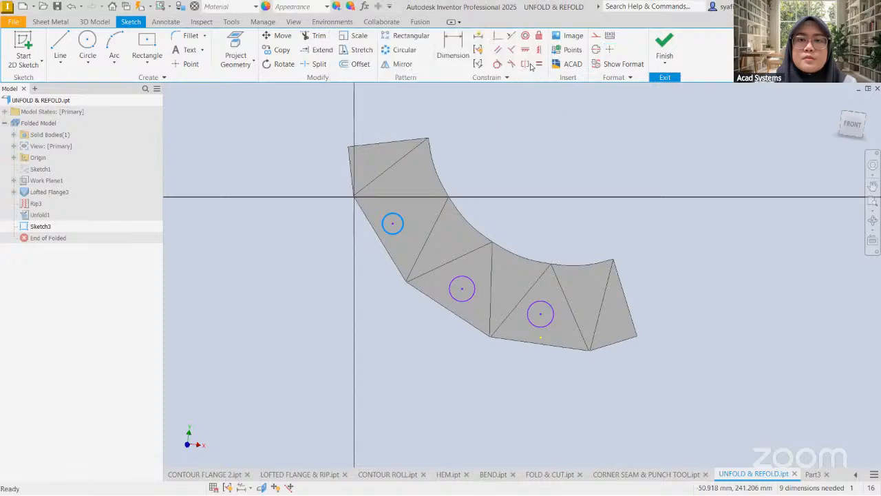
pyautogui.click(540, 65)
pyautogui.click(470, 281)
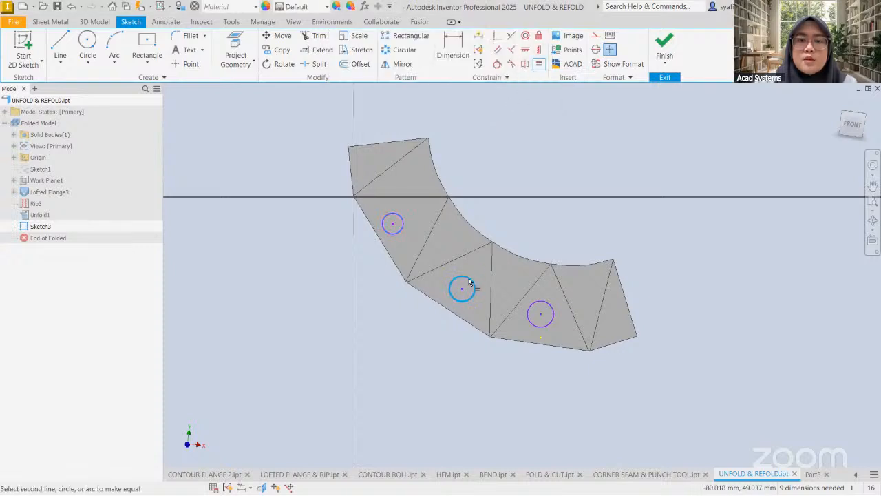
pyautogui.click(548, 309)
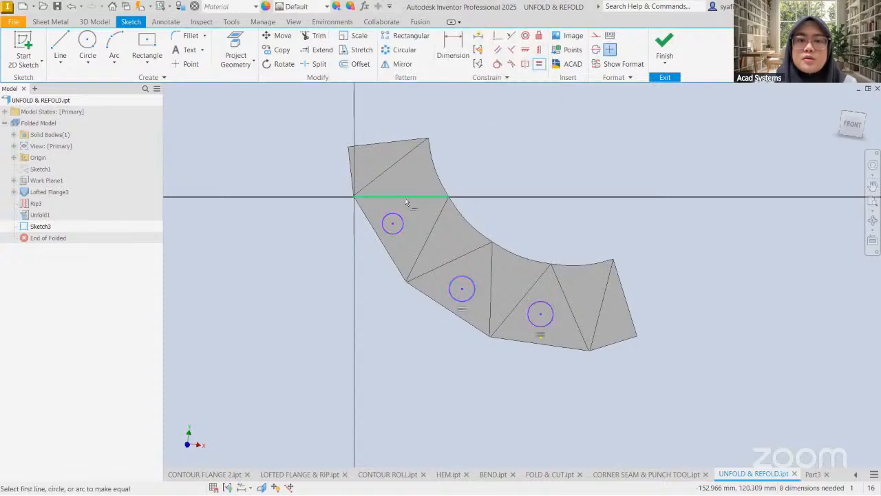
pyautogui.click(401, 222)
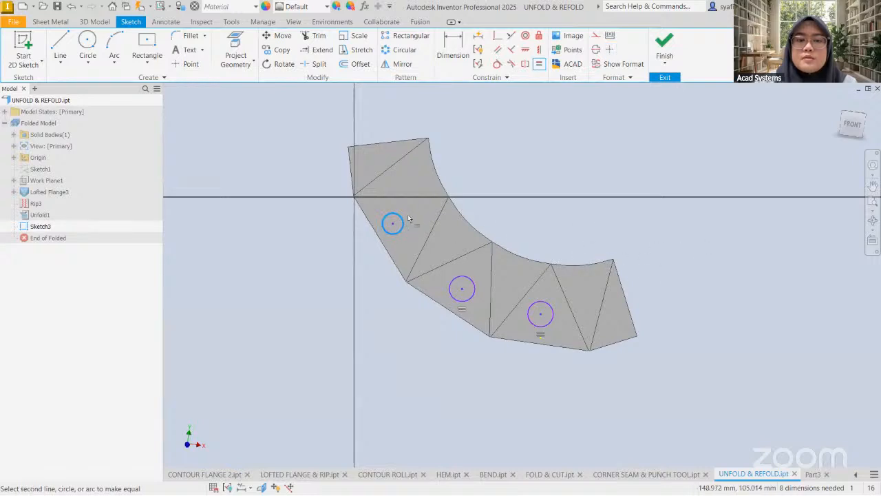
pyautogui.press('Escape')
pyautogui.press('=')
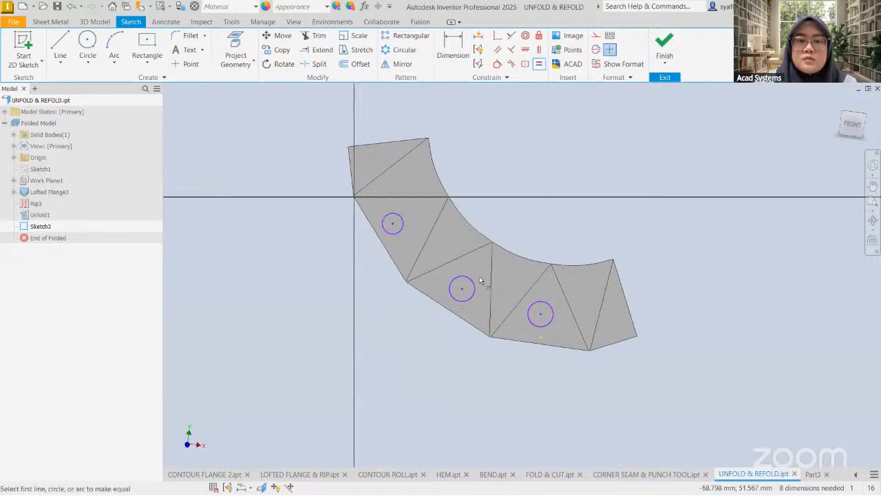
pyautogui.click(475, 283)
pyautogui.click(404, 222)
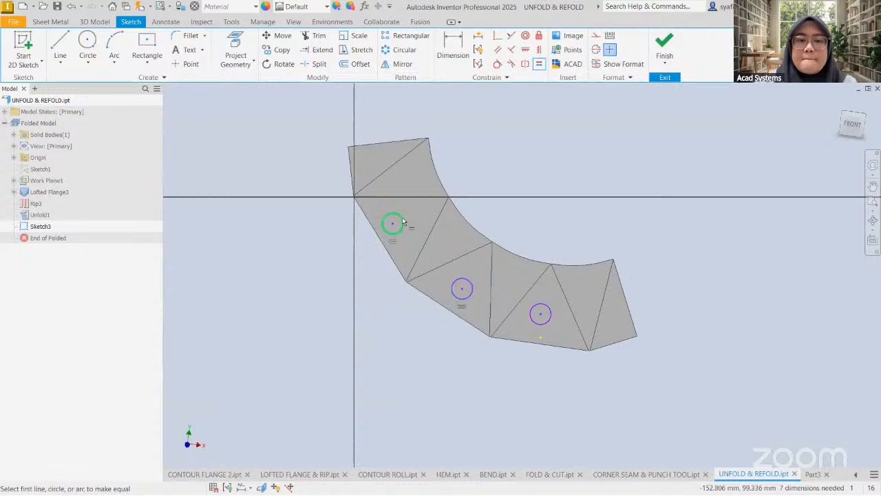
pyautogui.click(671, 47)
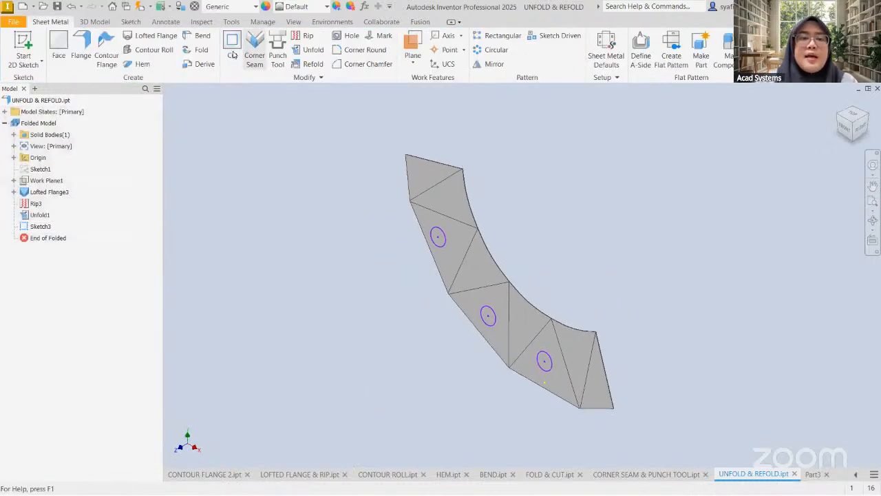
# - Cut the three circle profiles through the unfolded strip, using Thickness as the cut distance
pyautogui.click(233, 49)
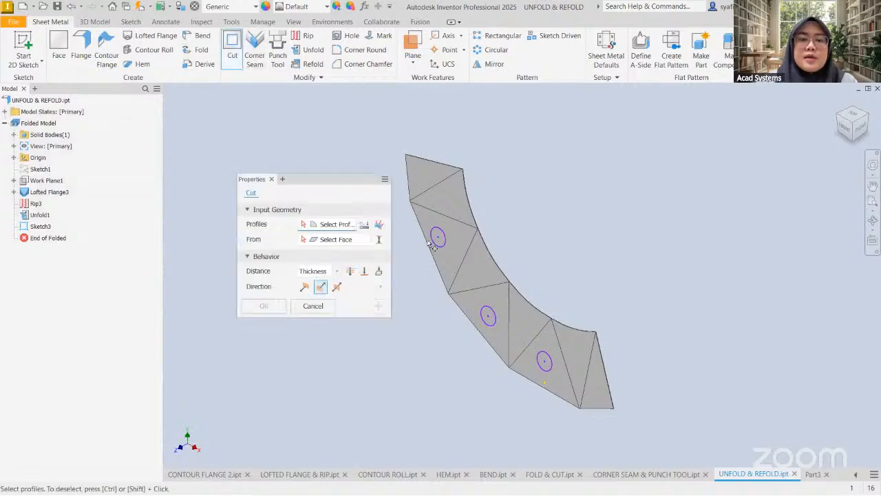
pyautogui.click(440, 239)
pyautogui.click(490, 313)
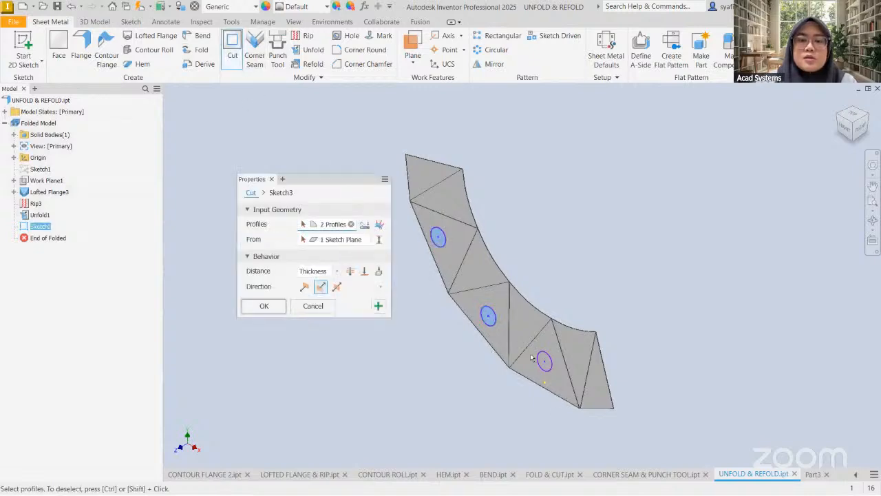
pyautogui.click(544, 360)
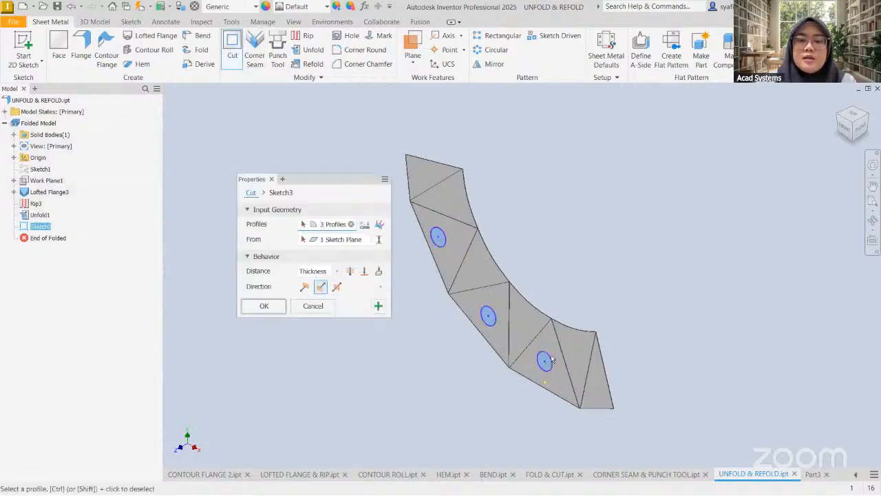
pyautogui.click(264, 306)
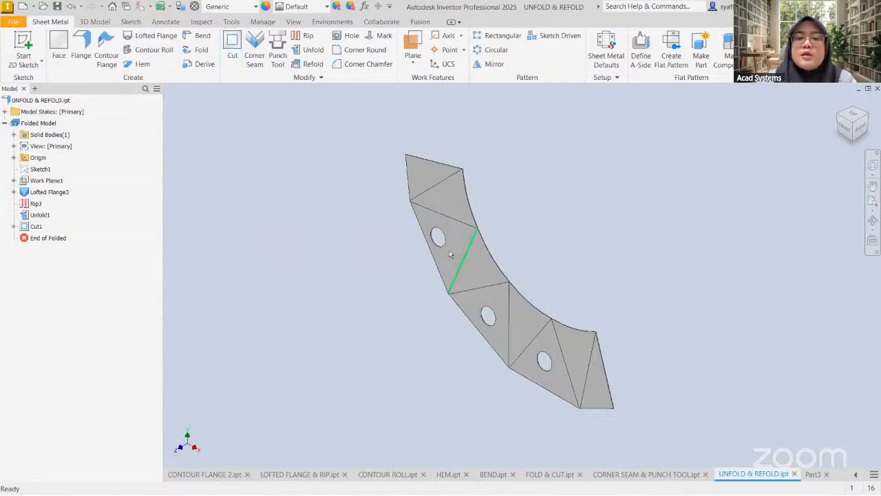
# - Refold the four curved bend faces with the uppermost face containing a hole as stationary reference, and close the Refold command
pyautogui.moveTo(527, 250); pyautogui.dragTo(502, 248, button='middle')
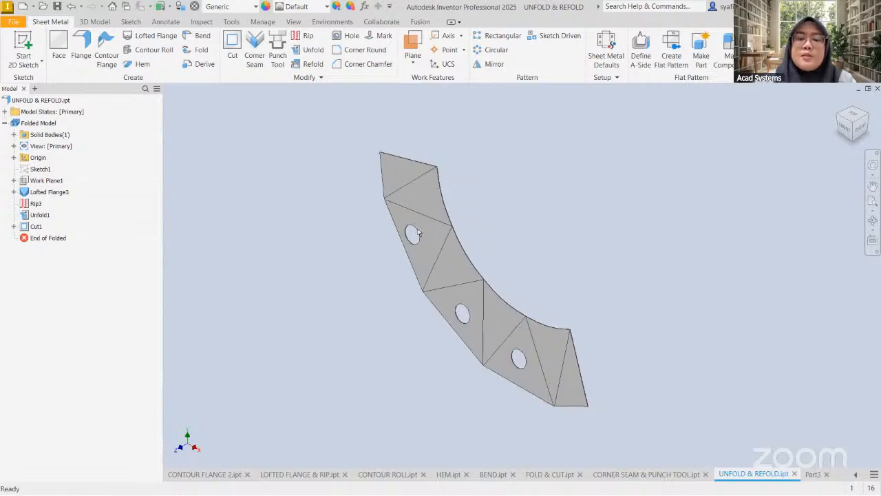
pyautogui.click(313, 64)
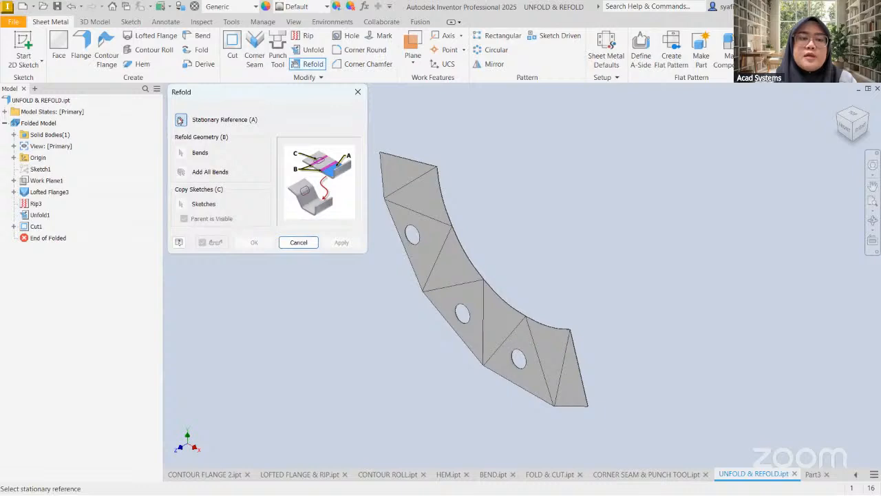
pyautogui.moveTo(612, 278); pyautogui.dragTo(627, 276, button='middle')
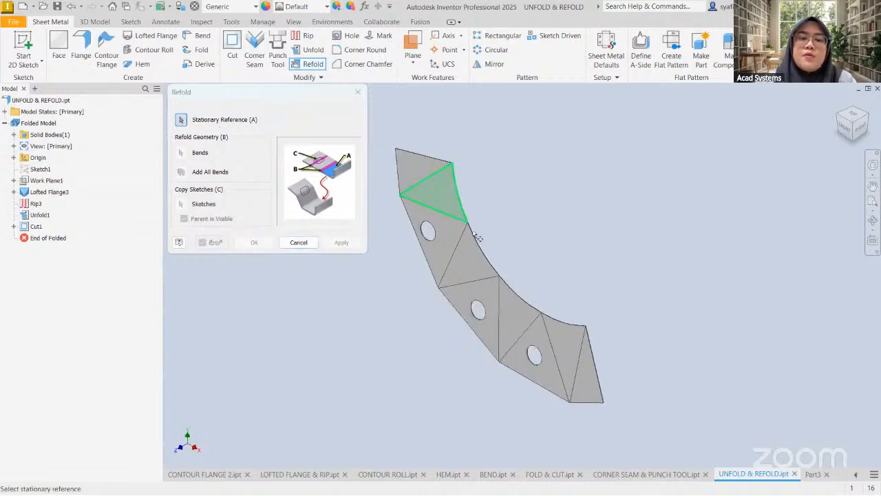
pyautogui.click(451, 252)
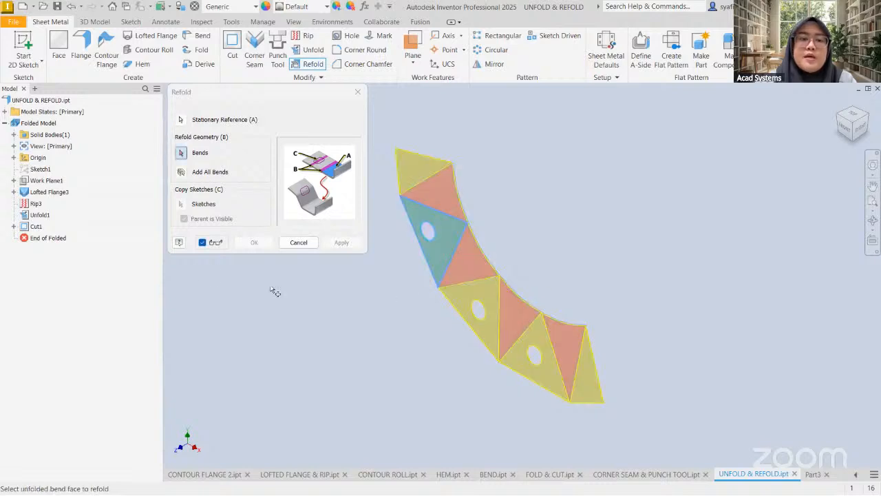
pyautogui.click(181, 154)
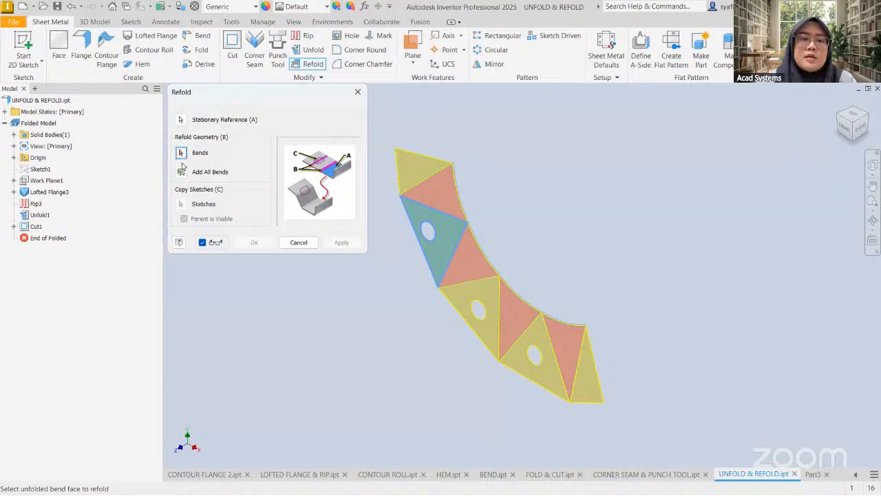
pyautogui.click(486, 268)
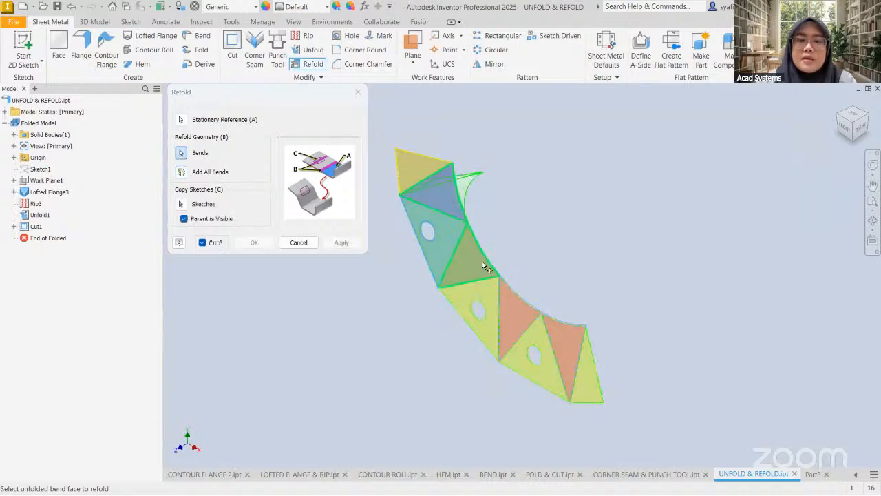
pyautogui.click(522, 323)
pyautogui.click(569, 346)
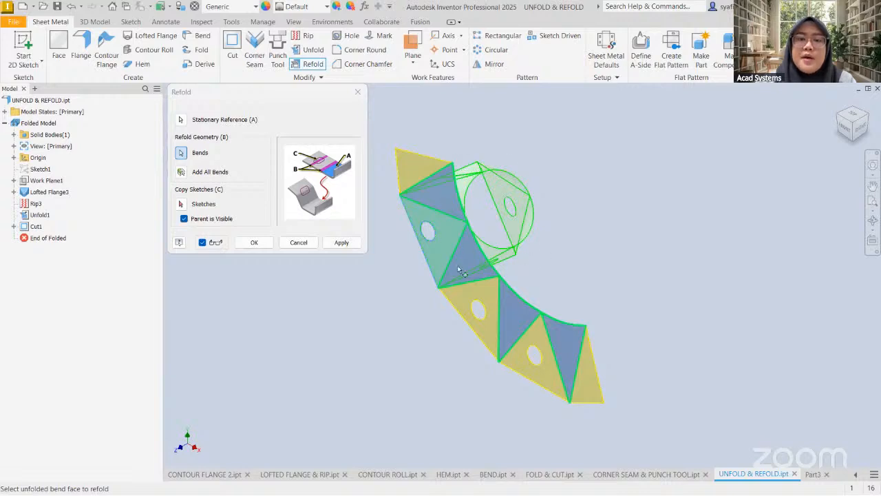
pyautogui.click(341, 242)
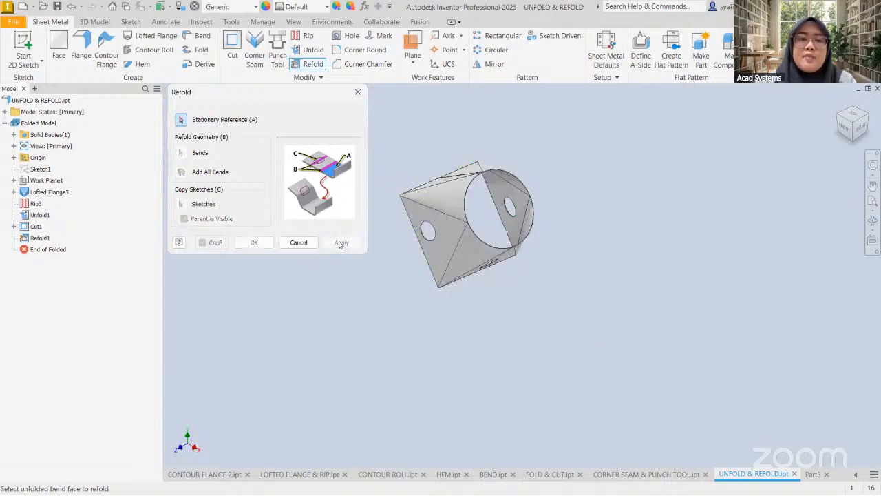
pyautogui.click(839, 106)
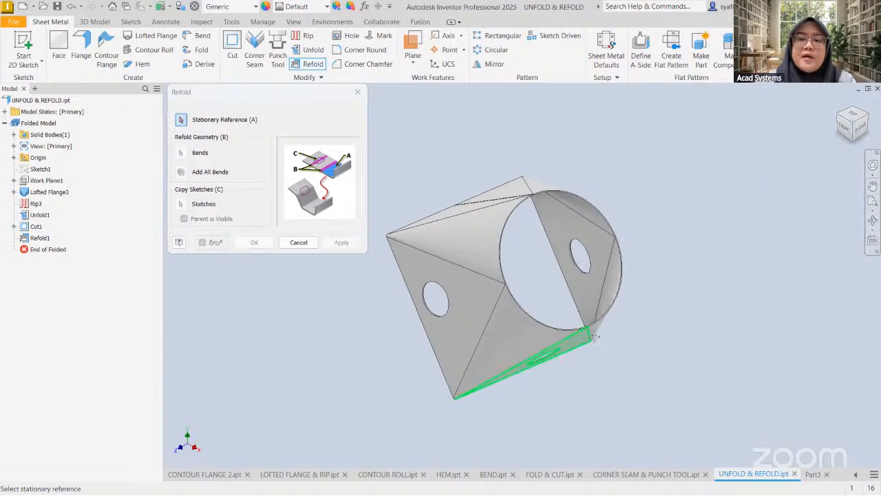
pyautogui.moveTo(612, 357)
pyautogui.mouseDown(button='middle')
pyautogui.moveTo(636, 368)
pyautogui.moveTo(634, 354)
pyautogui.moveTo(556, 387)
pyautogui.moveTo(557, 309)
pyautogui.moveTo(415, 315)
pyautogui.moveTo(659, 319)
pyautogui.moveTo(712, 331)
pyautogui.moveTo(600, 330)
pyautogui.mouseUp(button='middle')
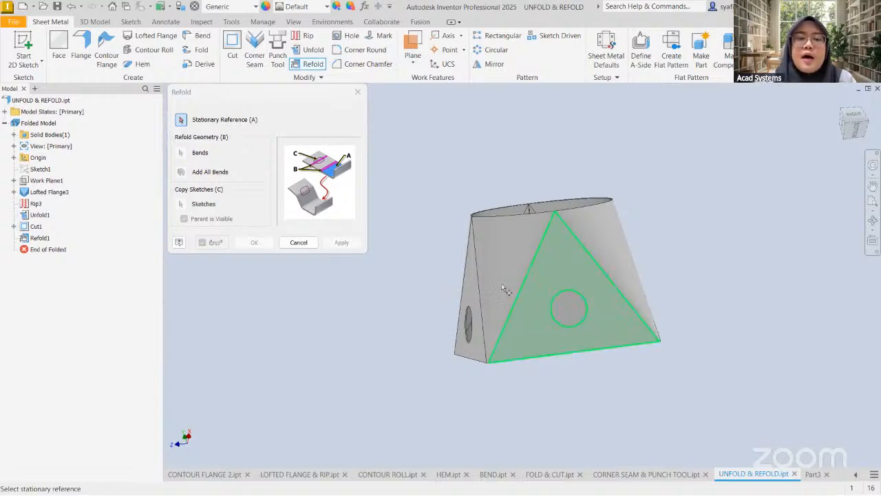
pyautogui.click(357, 93)
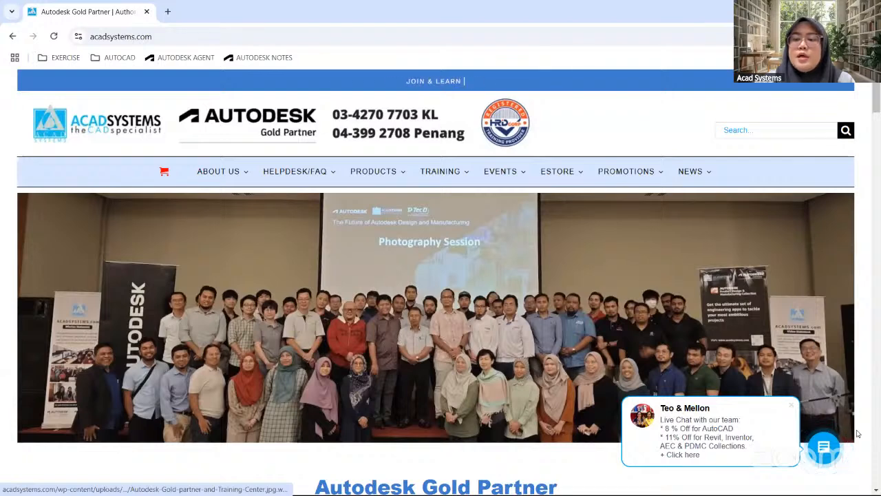
# - Open the live chat on the Acad Systems website, show its message field, and close the chat
pyautogui.click(826, 455)
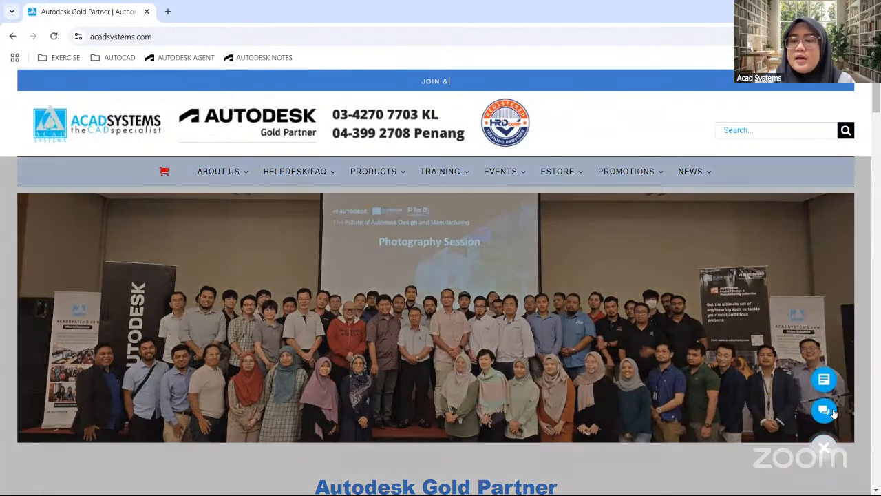
pyautogui.click(826, 411)
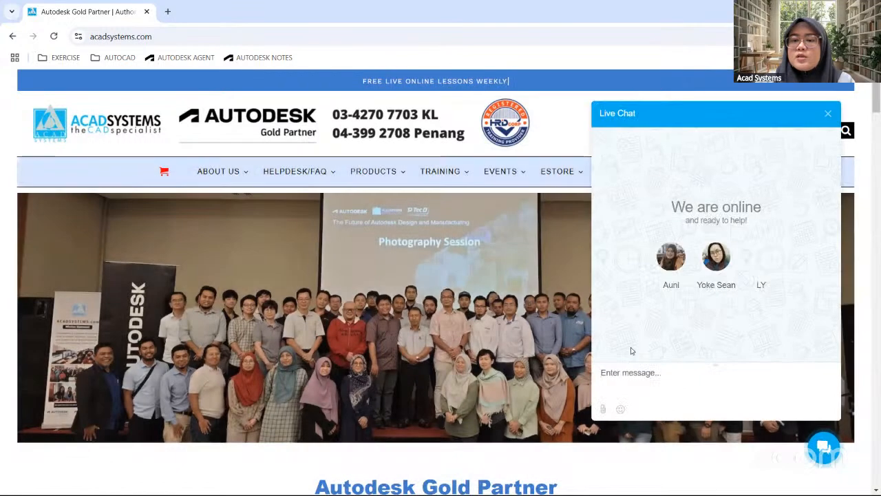
pyautogui.click(657, 377)
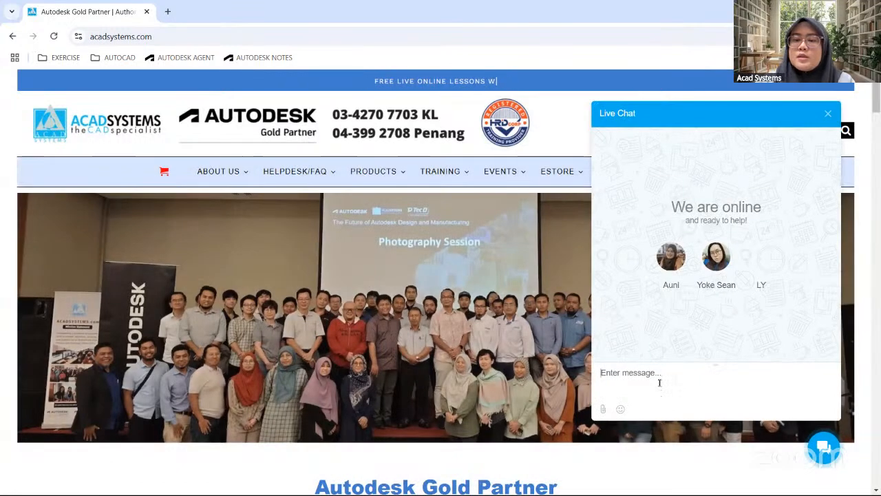
pyautogui.click(829, 114)
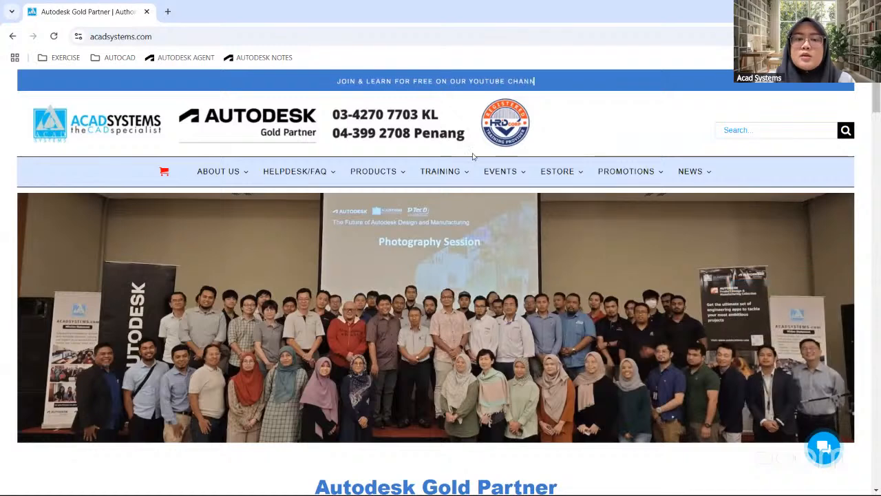
# - Open the Acad Systems Helpdesk page and start a new ticket as guest
pyautogui.moveTo(286, 178)
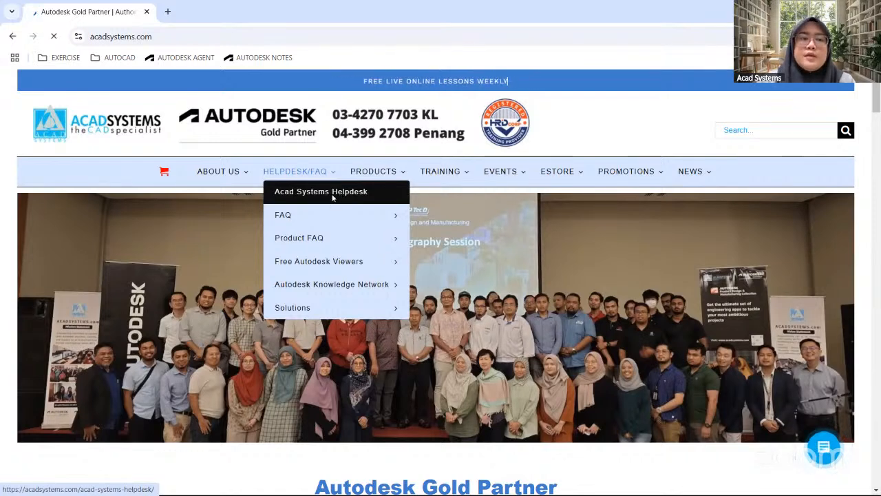
pyautogui.scroll(-3, 363, 296)
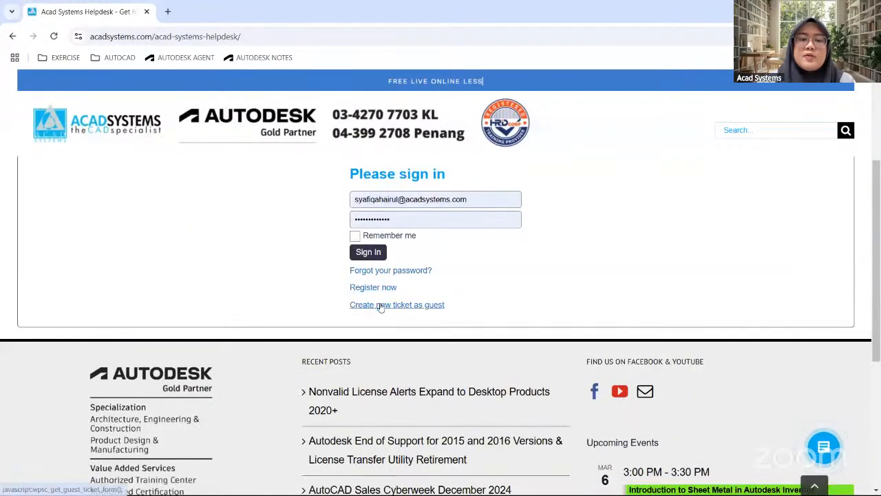
pyautogui.click(375, 306)
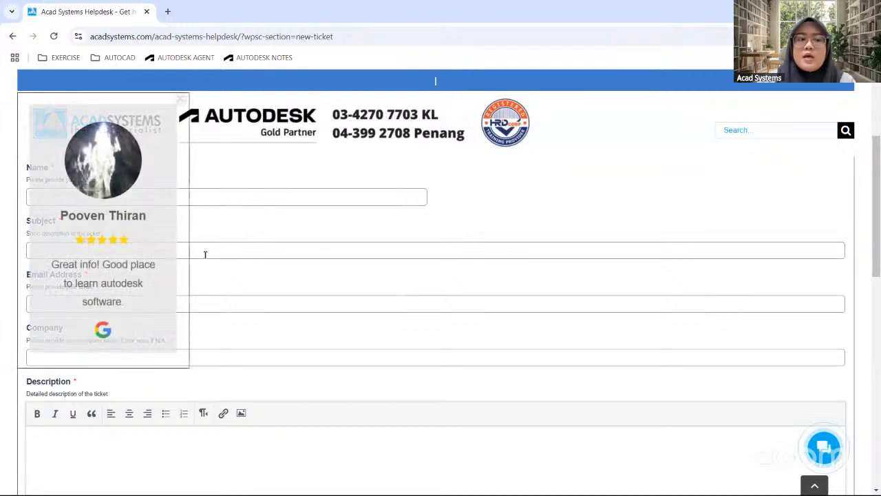
# - Review the fields of the new helpdesk ticket form and show the available priority levels
pyautogui.scroll(-2, 207, 258)
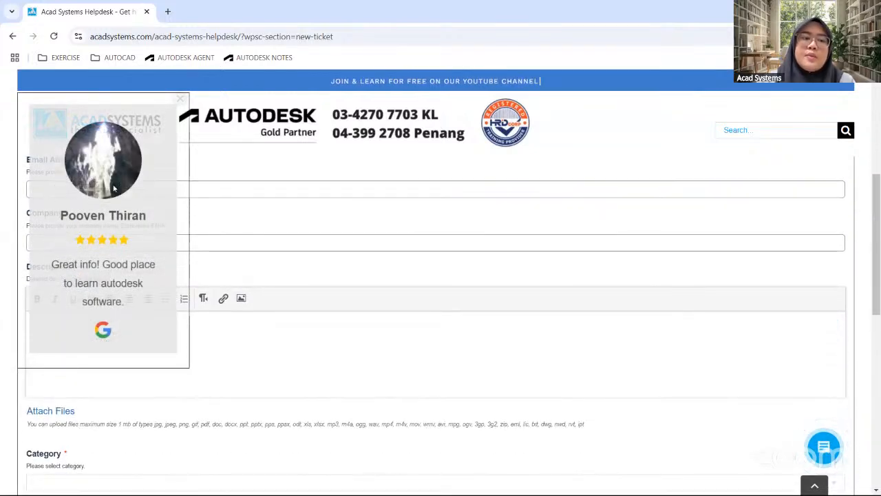
pyautogui.scroll(-1, 241, 282)
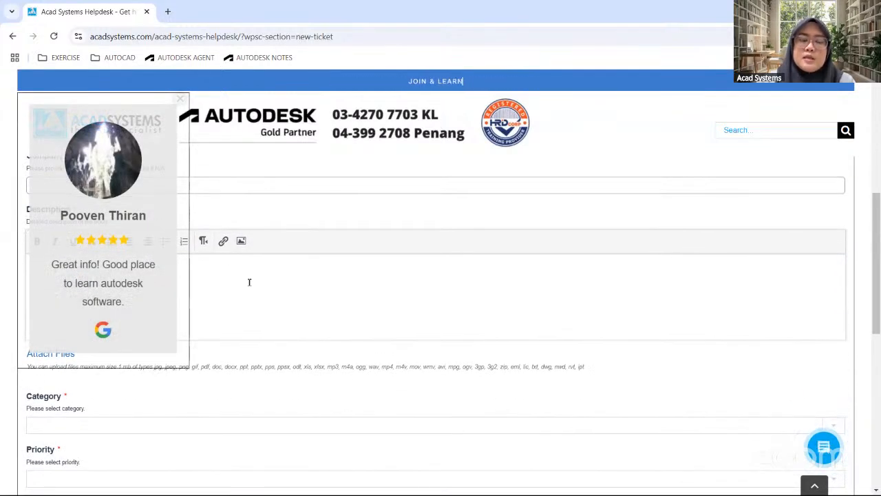
pyautogui.scroll(-1, 250, 285)
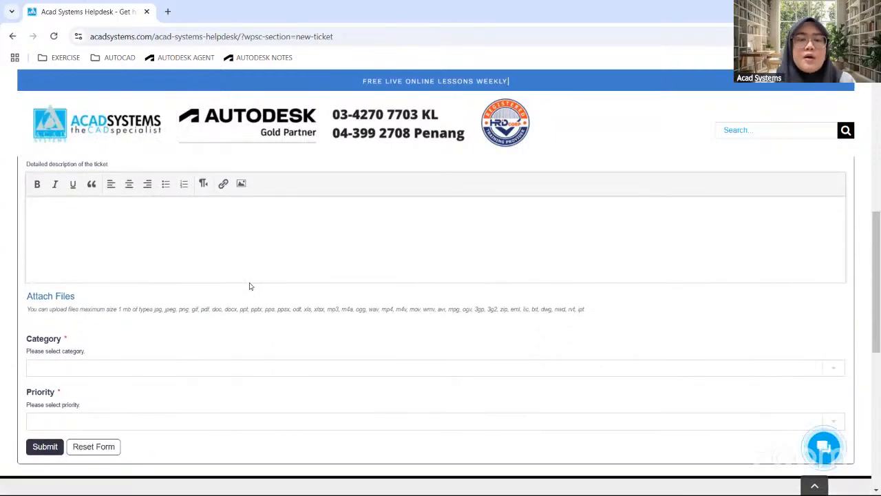
pyautogui.scroll(4, 250, 285)
pyautogui.scroll(-5, 213, 281)
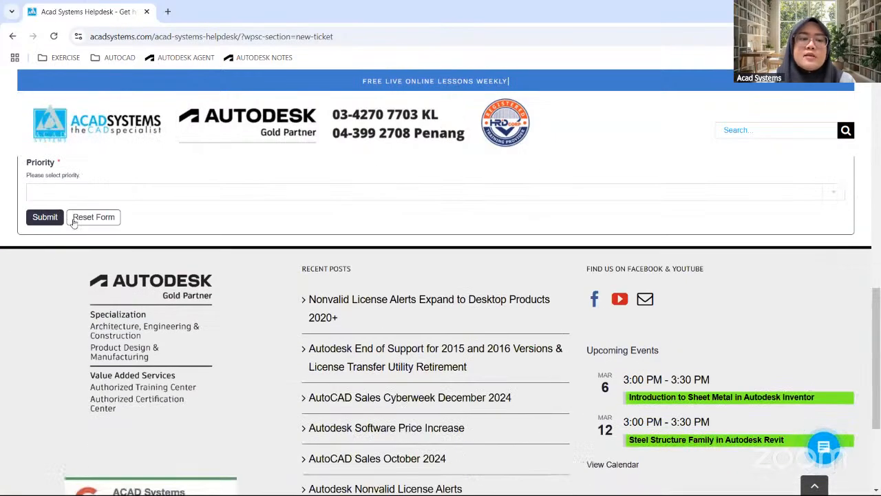
pyautogui.click(837, 197)
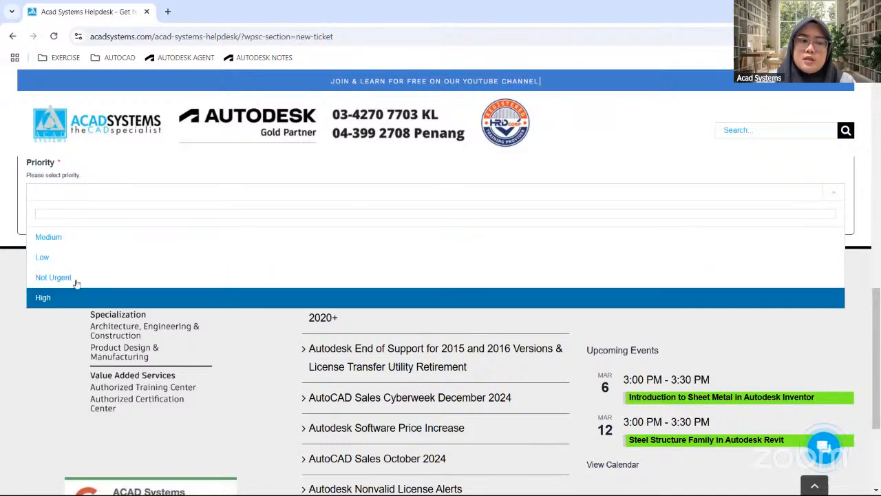
pyautogui.scroll(5, 446, 231)
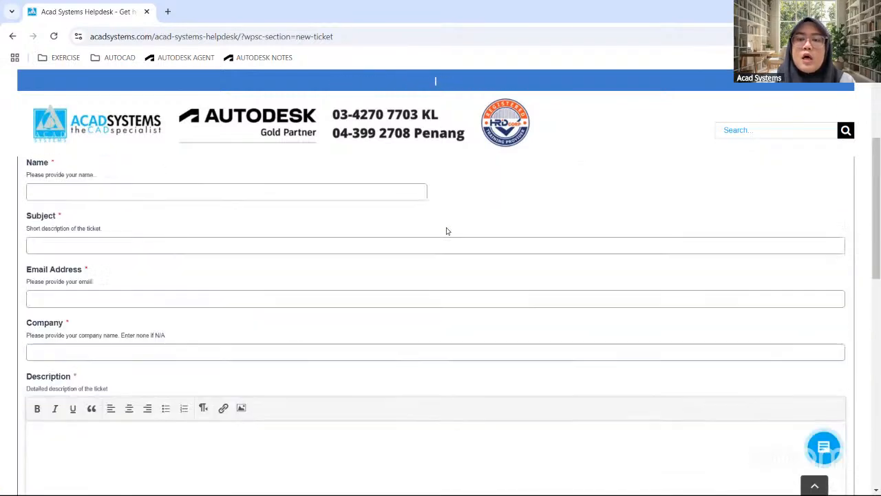
# - Open the Calendar of Events page on the Acad Systems website
pyautogui.scroll(2, 446, 231)
pyautogui.moveTo(398, 179)
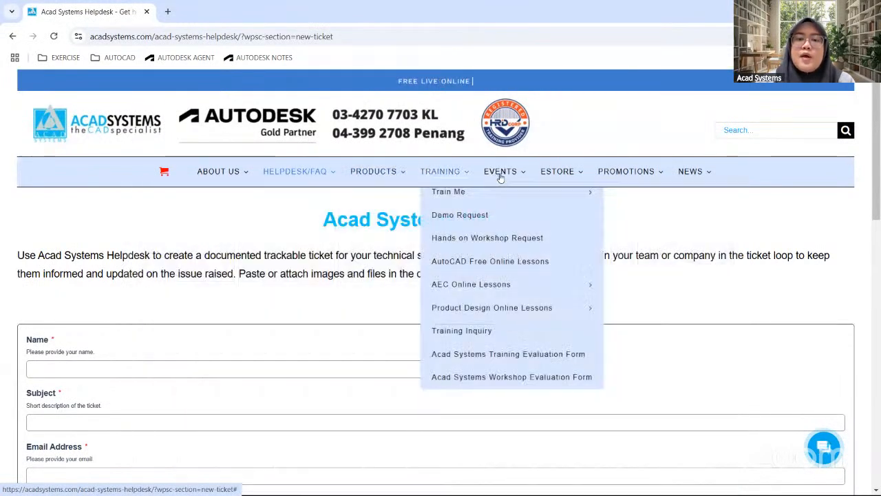
pyautogui.moveTo(500, 172)
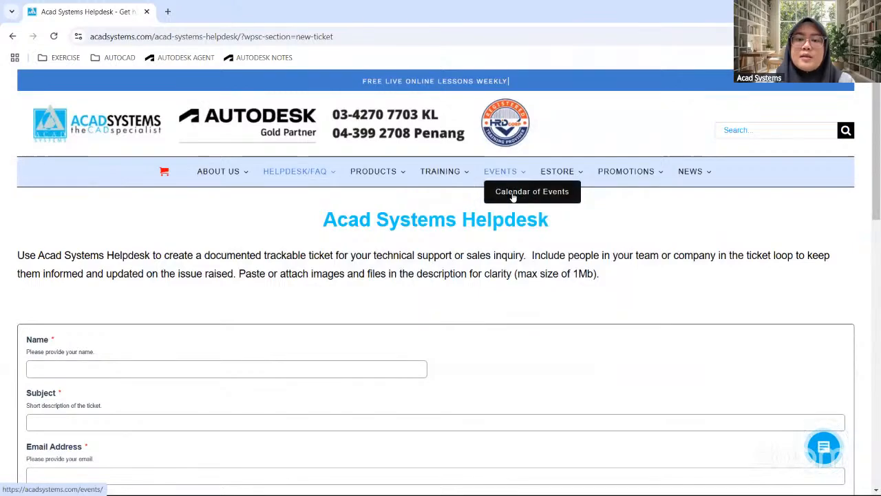
pyautogui.scroll(-10, 518, 195)
pyautogui.scroll(10, 488, 287)
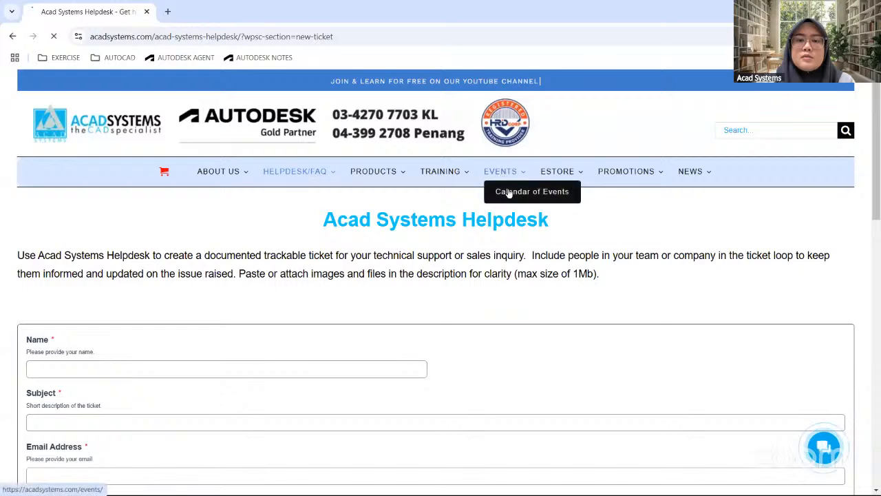
pyautogui.click(508, 192)
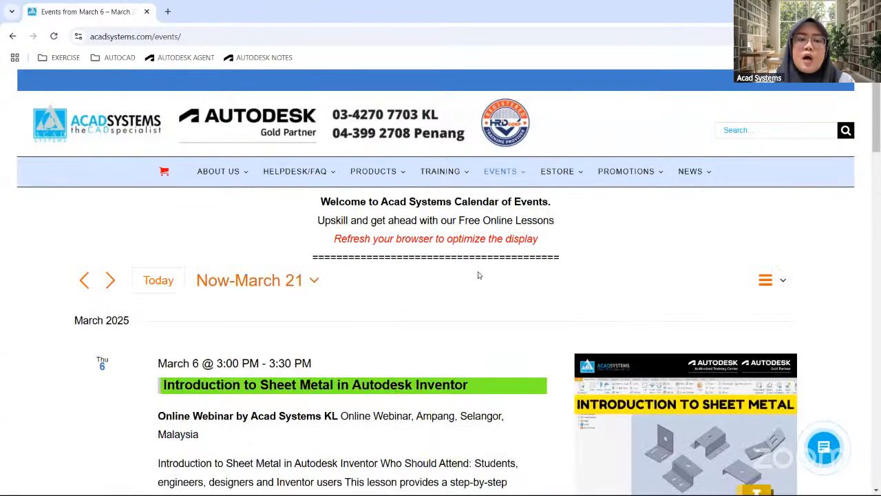
# - Find the "Steel Structure Family in Autodesk Revit" lesson in the events list and open its event page
pyautogui.scroll(-1, 386, 323)
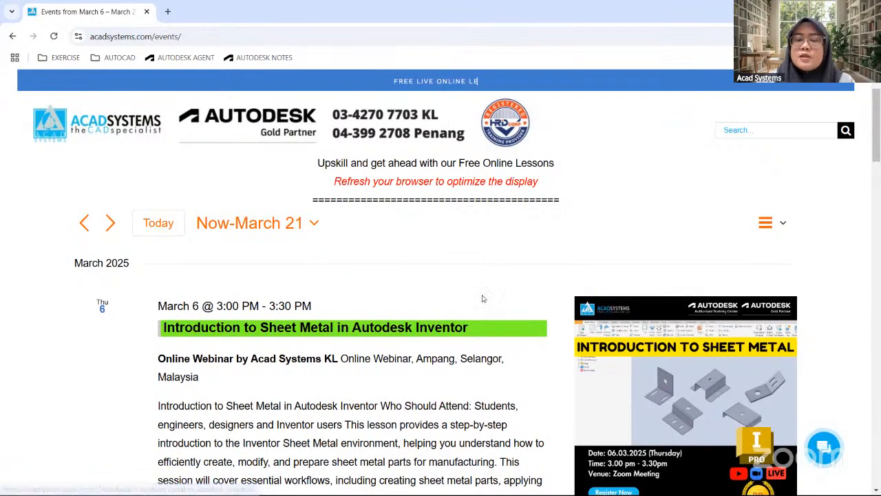
pyautogui.scroll(-5, 481, 289)
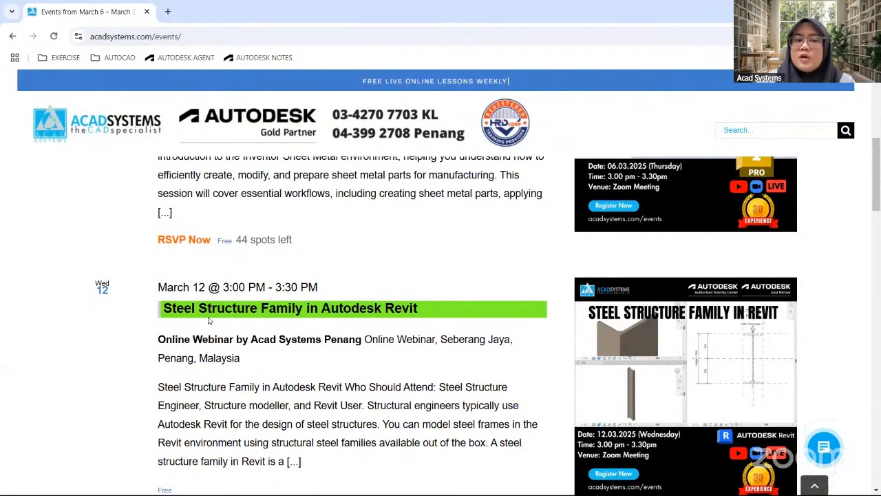
pyautogui.click(336, 310)
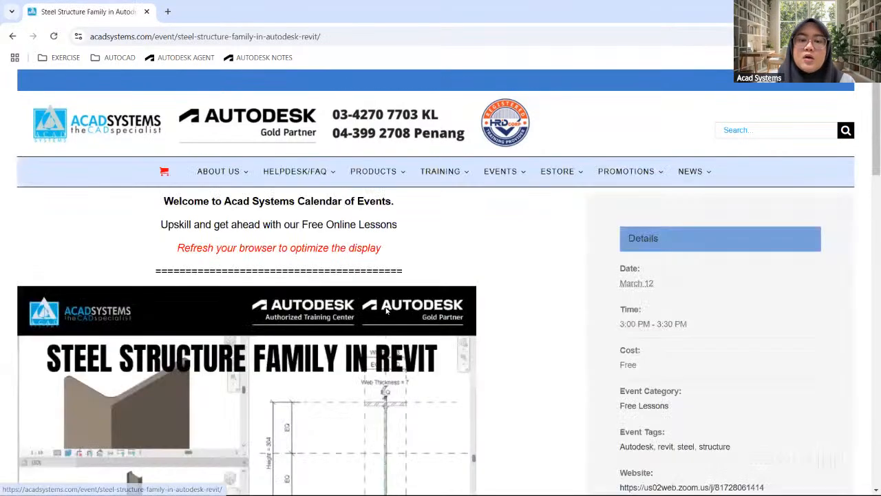
# - Examine the Steel Structure Family event page, including its description, schedule, Zoom meeting link and RSVP information
pyautogui.scroll(-12, 386, 311)
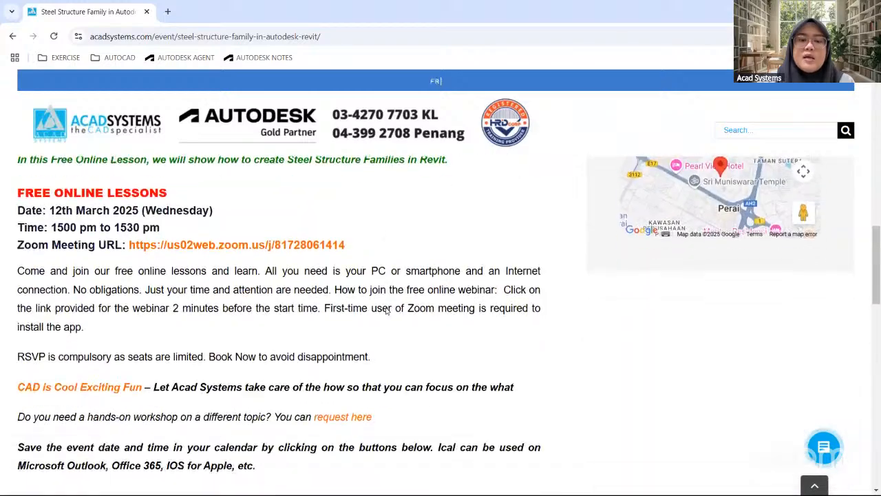
pyautogui.scroll(-4, 386, 311)
pyautogui.scroll(-3, 258, 289)
pyautogui.scroll(7, 365, 322)
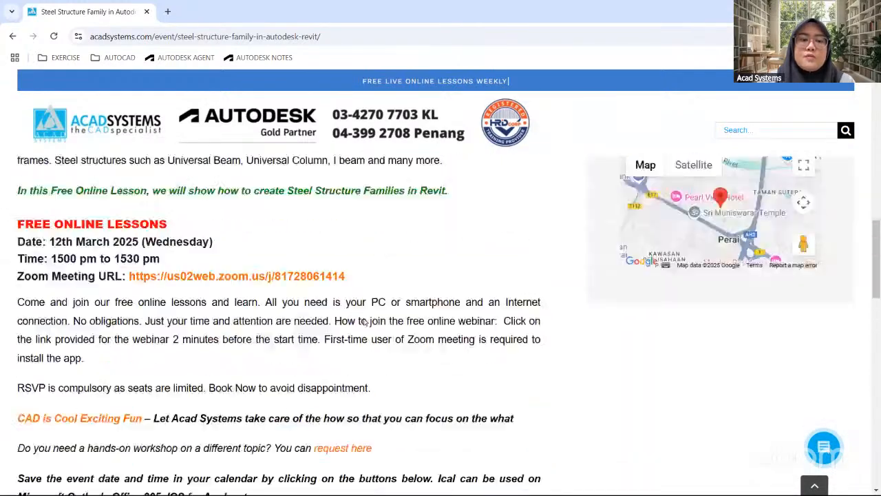
pyautogui.scroll(5, 365, 322)
pyautogui.scroll(-1, 292, 328)
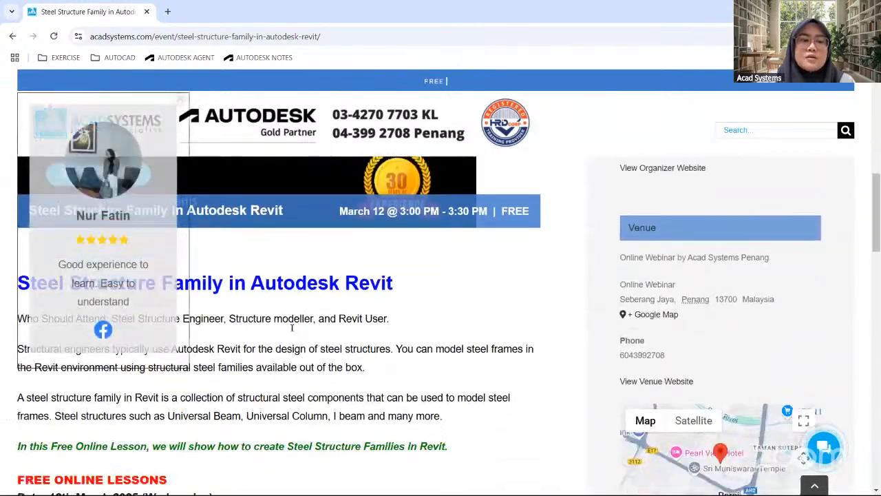
pyautogui.scroll(-6, 292, 328)
pyautogui.scroll(5, 315, 390)
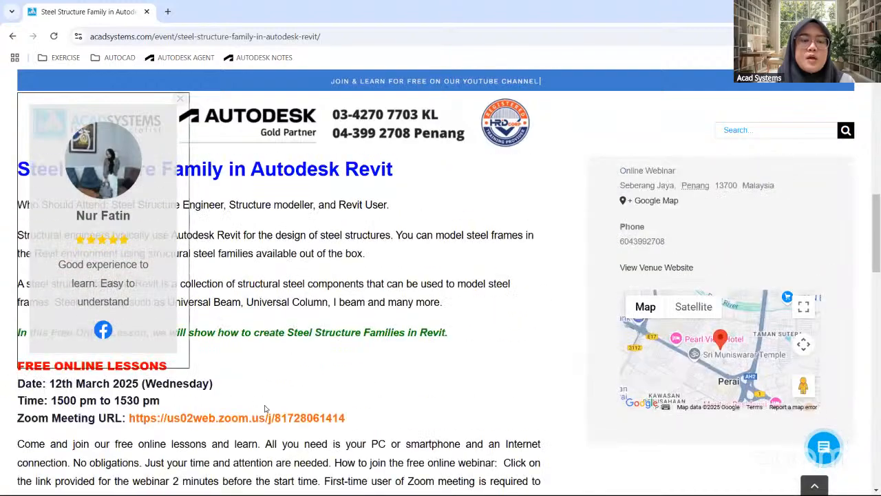
pyautogui.scroll(-1, 163, 379)
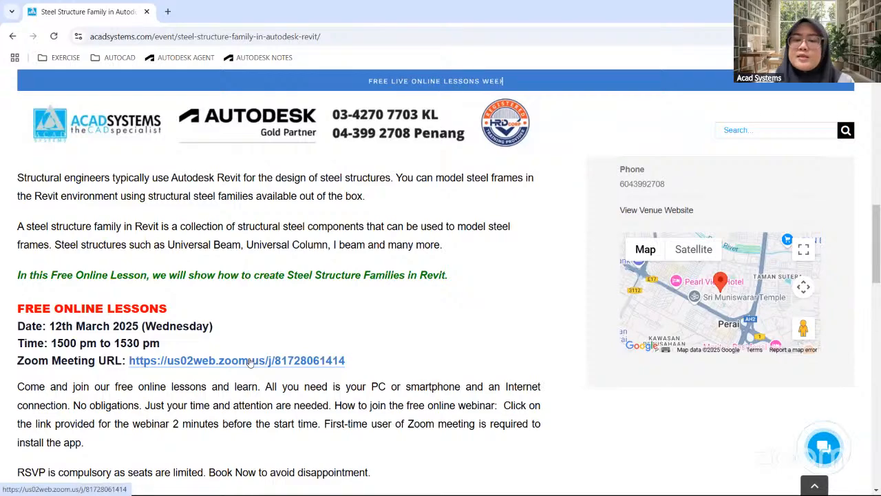
pyautogui.scroll(12, 474, 326)
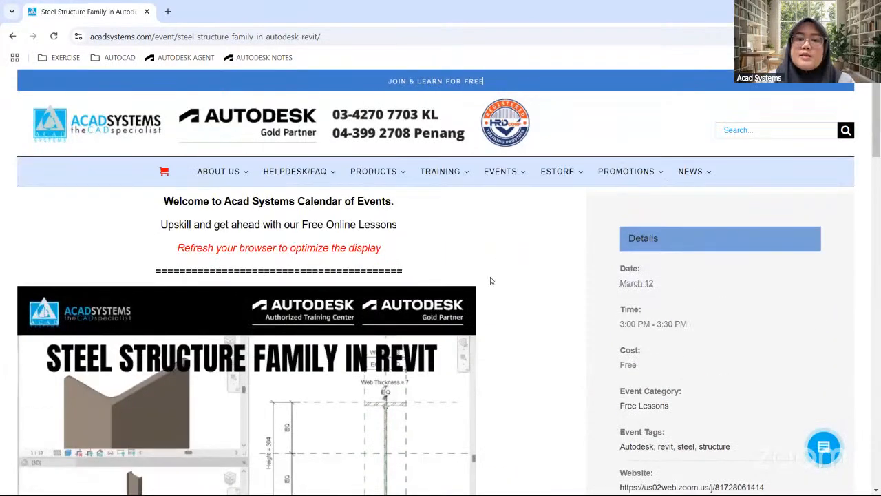
# - Open the Acad Systems YouTube channel through the link in the website's footer
pyautogui.moveTo(557, 170)
pyautogui.scroll(-15, 527, 330)
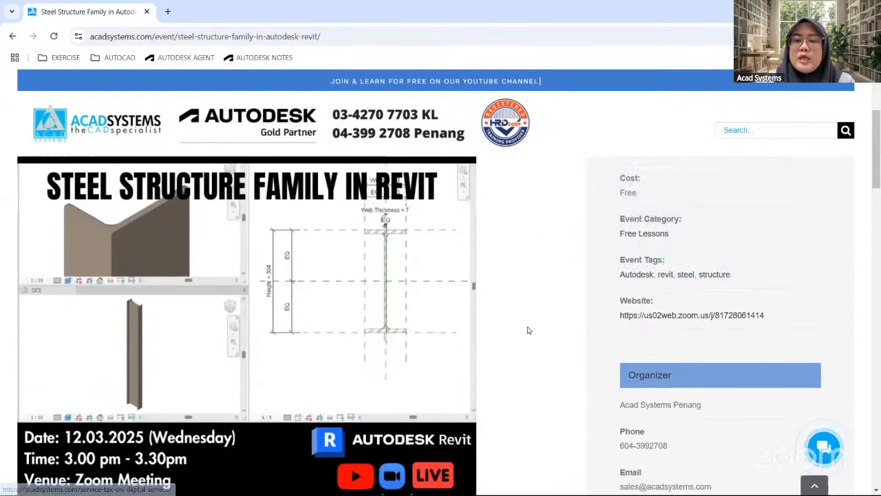
pyautogui.scroll(-10, 528, 331)
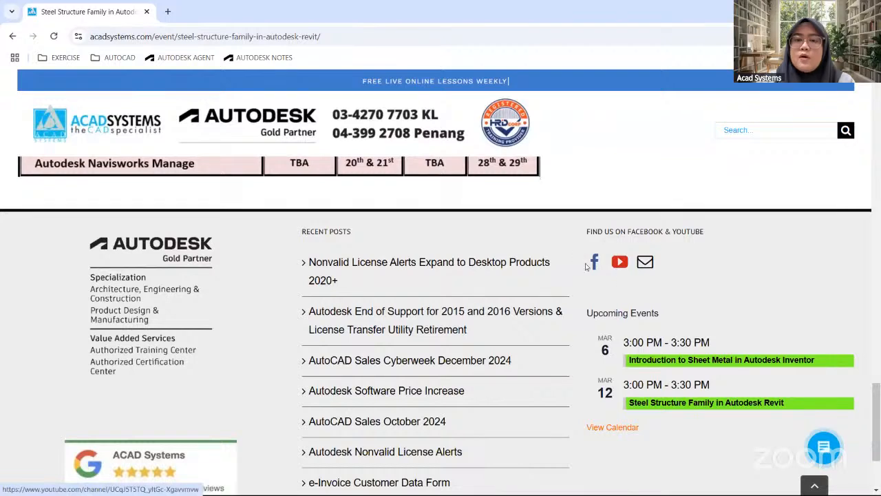
pyautogui.click(626, 268)
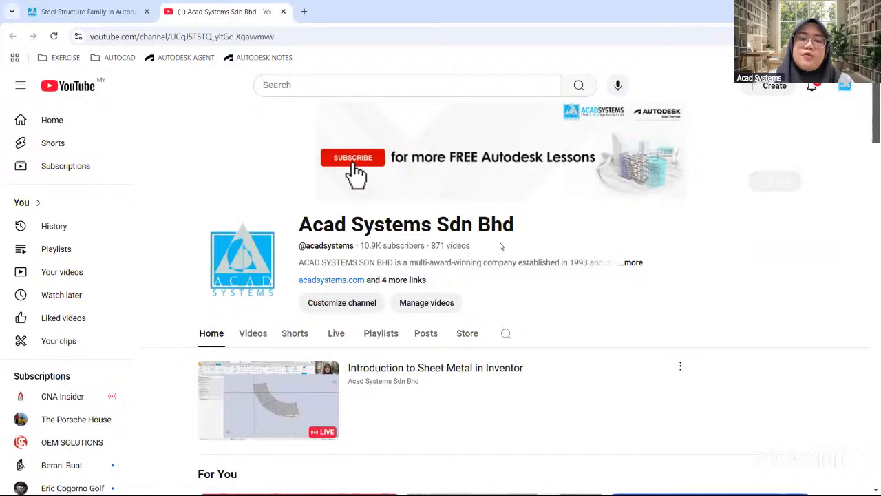
# - Search within the Acad Systems YouTube channel for "autocad"
pyautogui.scroll(-2, 562, 235)
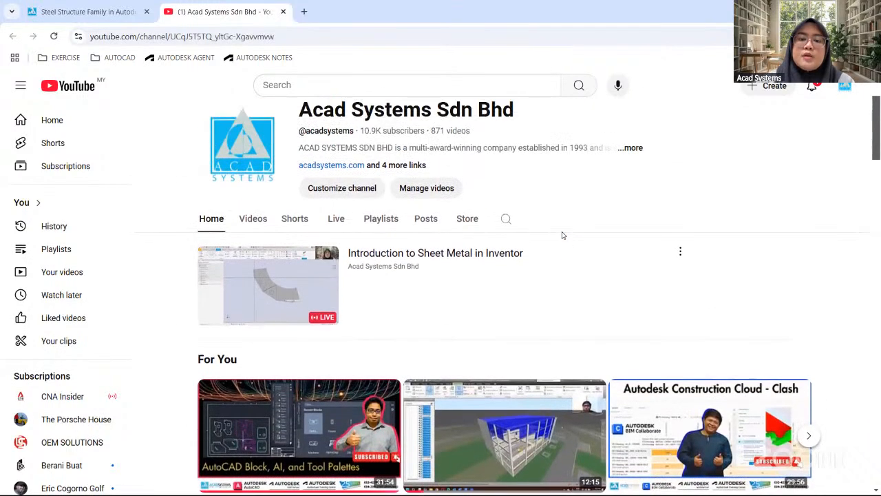
pyautogui.click(507, 224)
pyautogui.write('au')
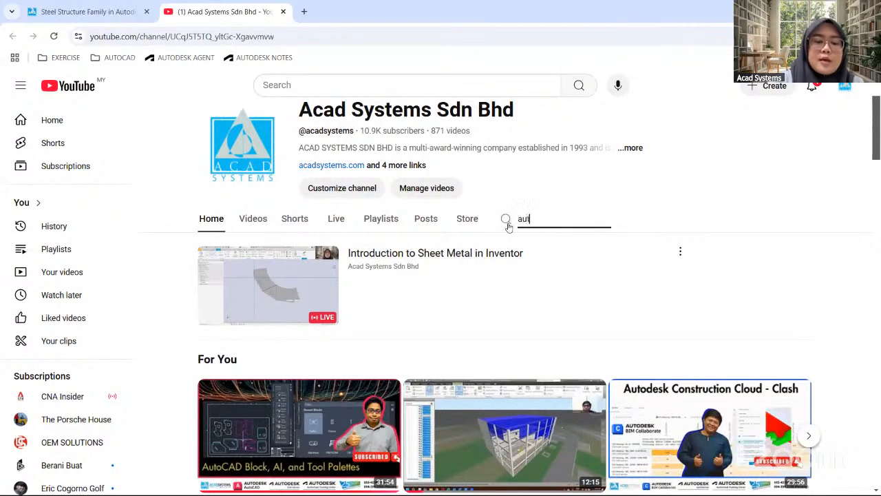
pyautogui.write('tocad')
pyautogui.press('Return')
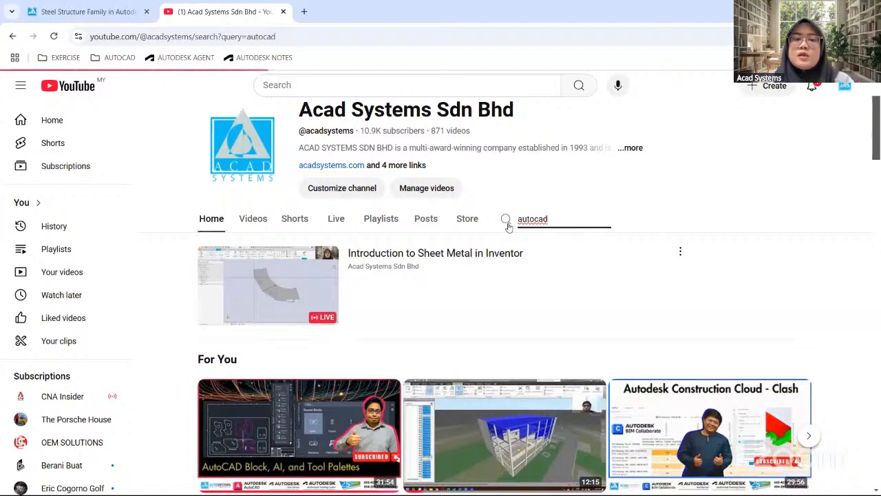
# - Look through the channel's AutoCAD search results, including the training videos and the basic AutoCAD playlist
pyautogui.scroll(-2, 515, 248)
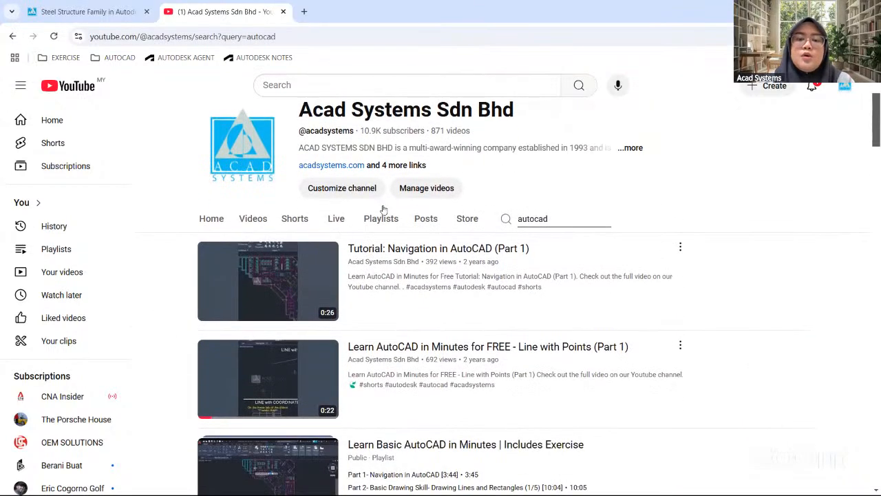
pyautogui.scroll(-2, 643, 269)
pyautogui.scroll(1, 473, 305)
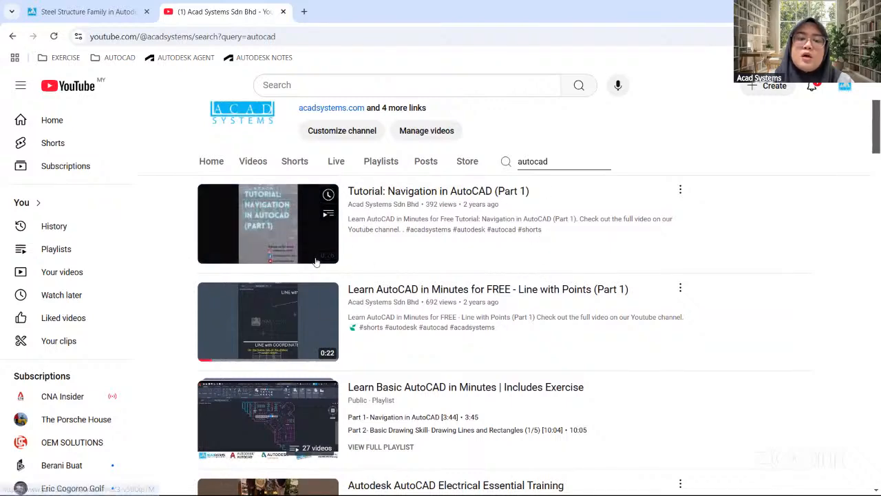
pyautogui.scroll(-2, 621, 287)
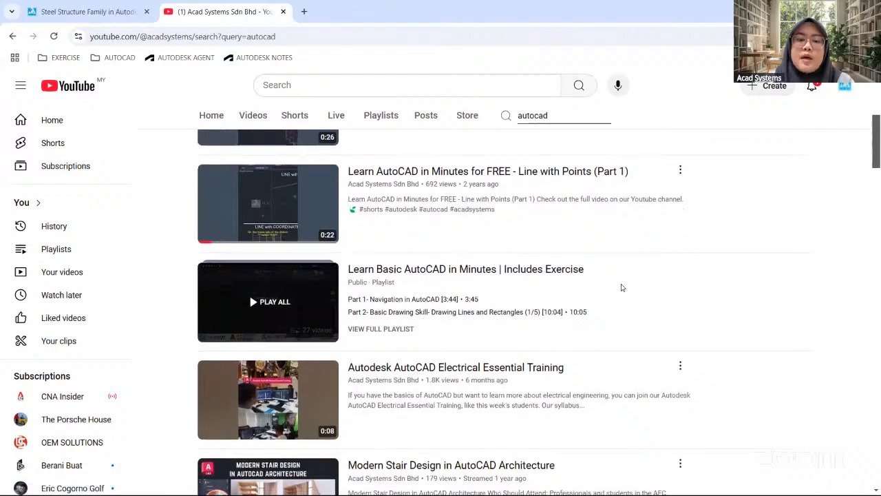
pyautogui.scroll(-2, 622, 288)
pyautogui.scroll(-8, 622, 288)
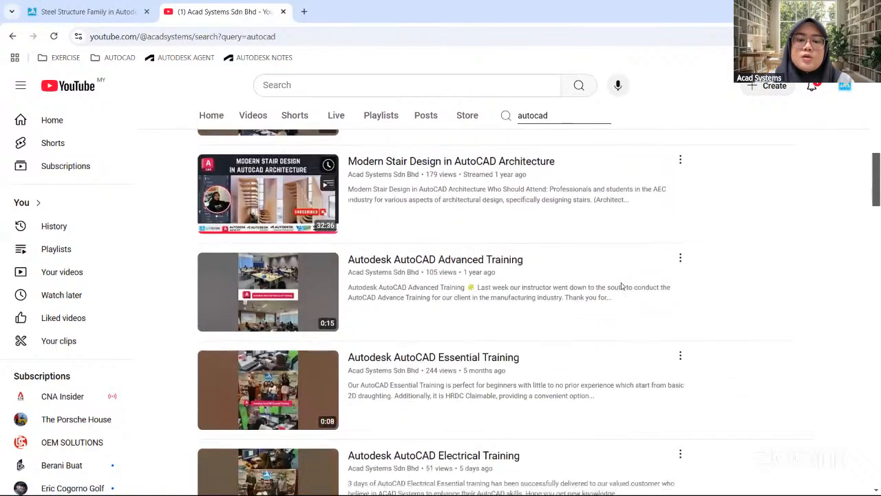
pyautogui.scroll(-6, 622, 287)
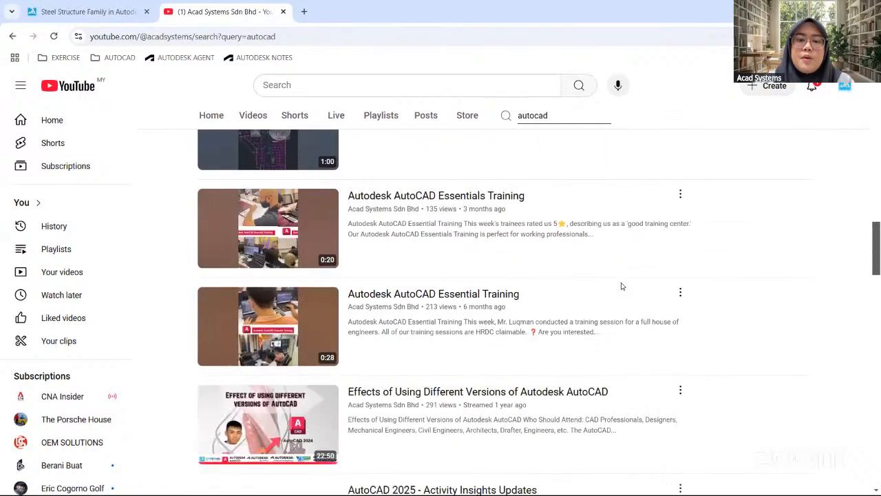
pyautogui.scroll(-6, 621, 287)
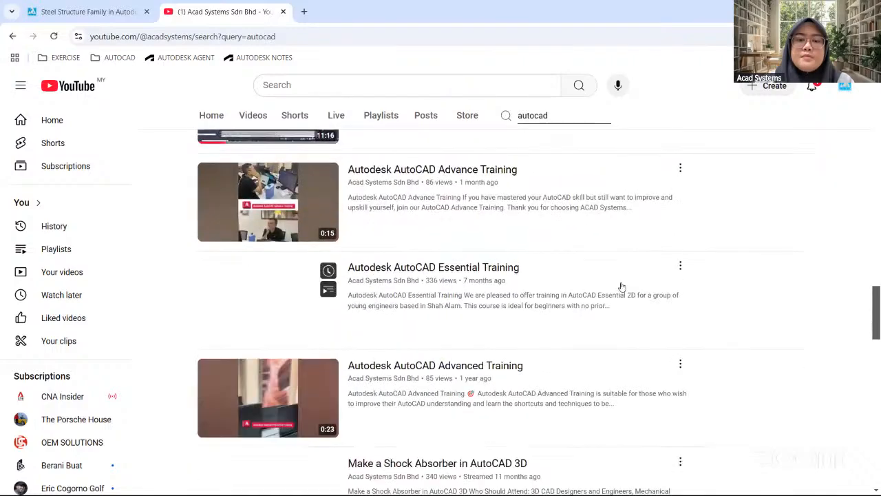
pyautogui.scroll(17, 622, 286)
# - Show the channel's playlists and look over the created course collections
pyautogui.click(379, 116)
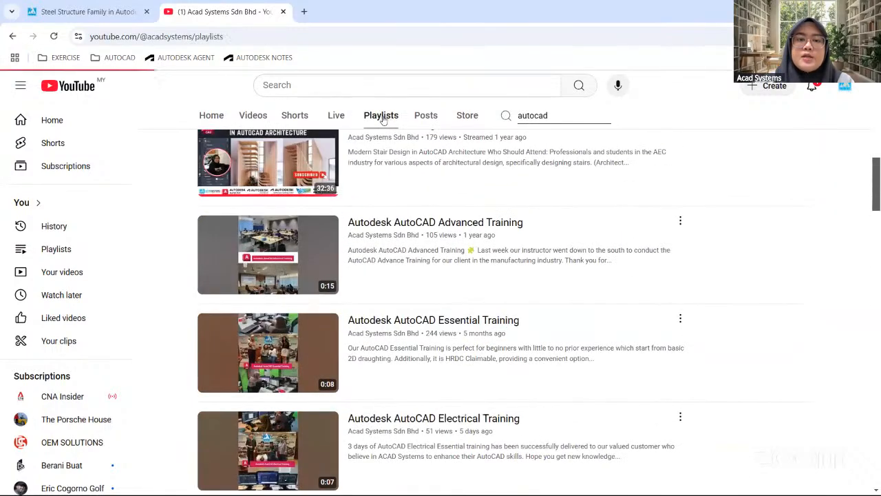
pyautogui.scroll(-2, 482, 315)
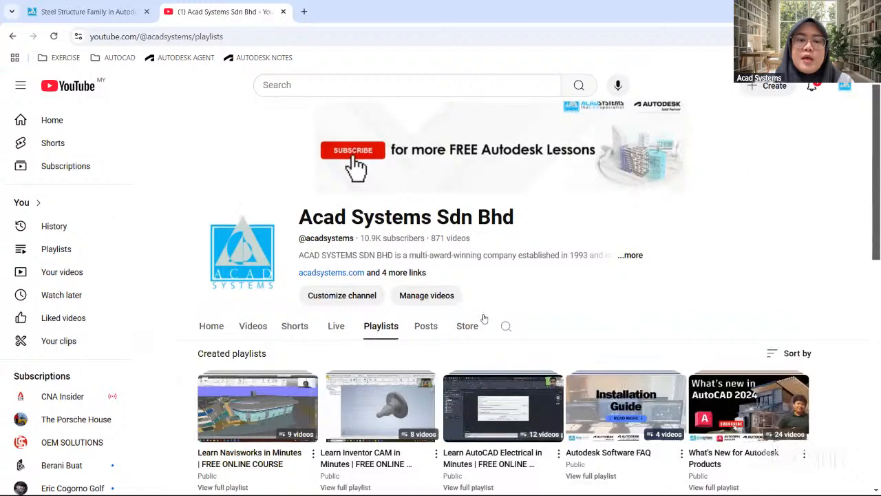
pyautogui.scroll(-1, 260, 324)
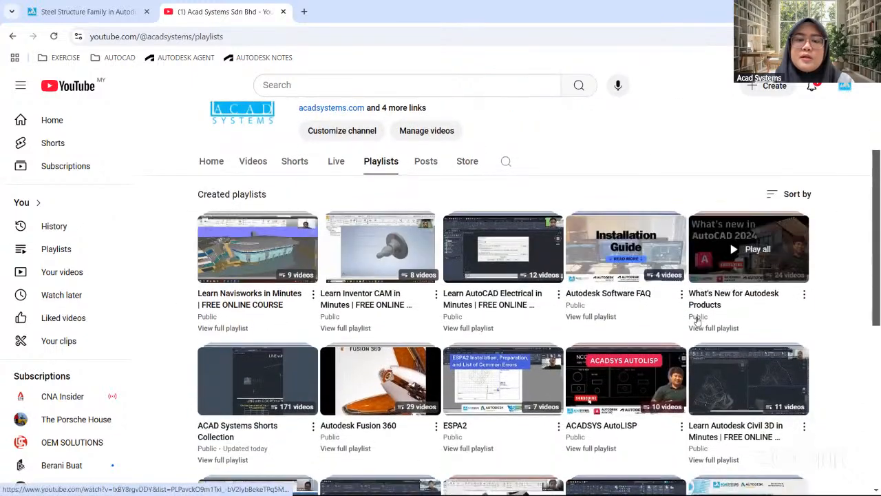
pyautogui.scroll(-1, 237, 317)
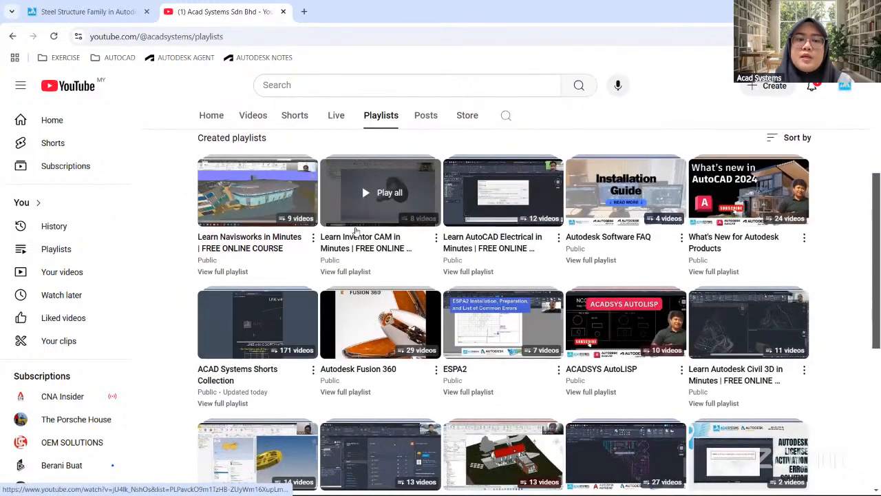
pyautogui.scroll(3, 585, 311)
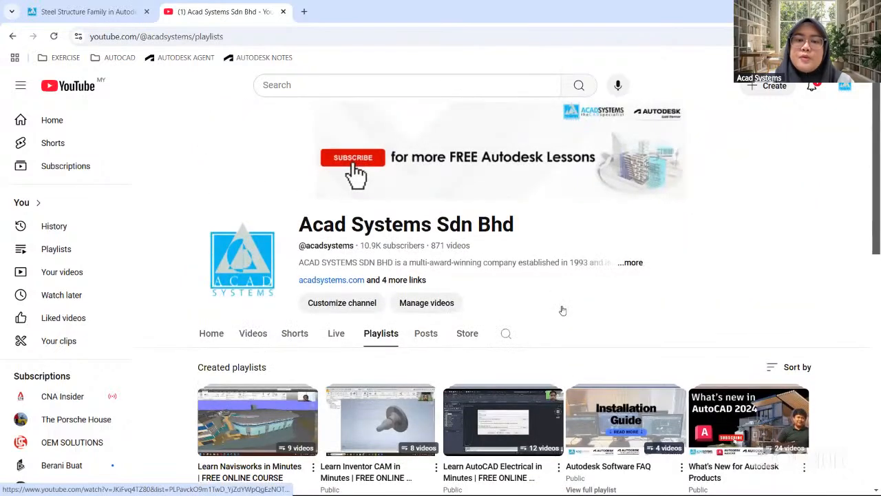